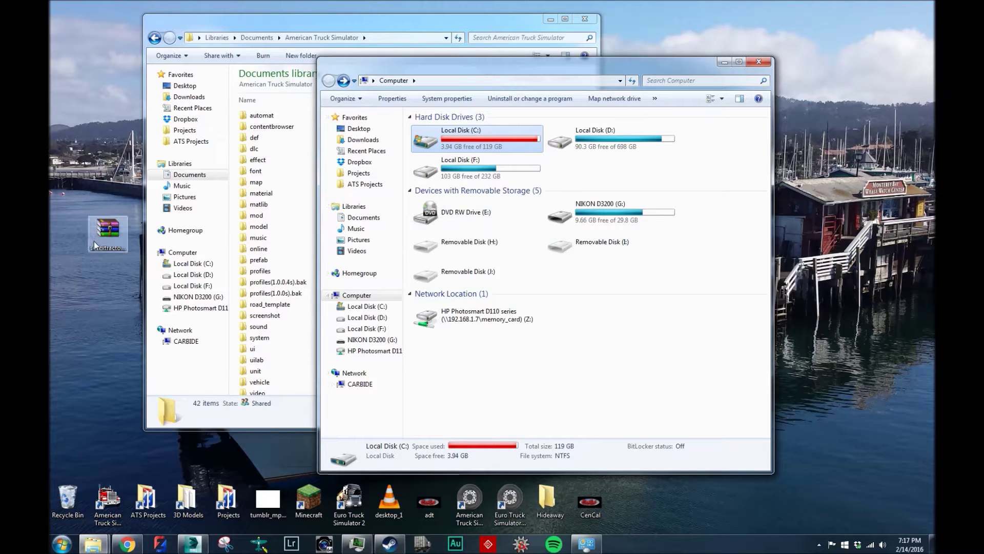
# Step: Move the scsextractor_1.0 zip icon lower on the desktop
pyautogui.moveTo(94, 241); pyautogui.dragTo(112, 339)
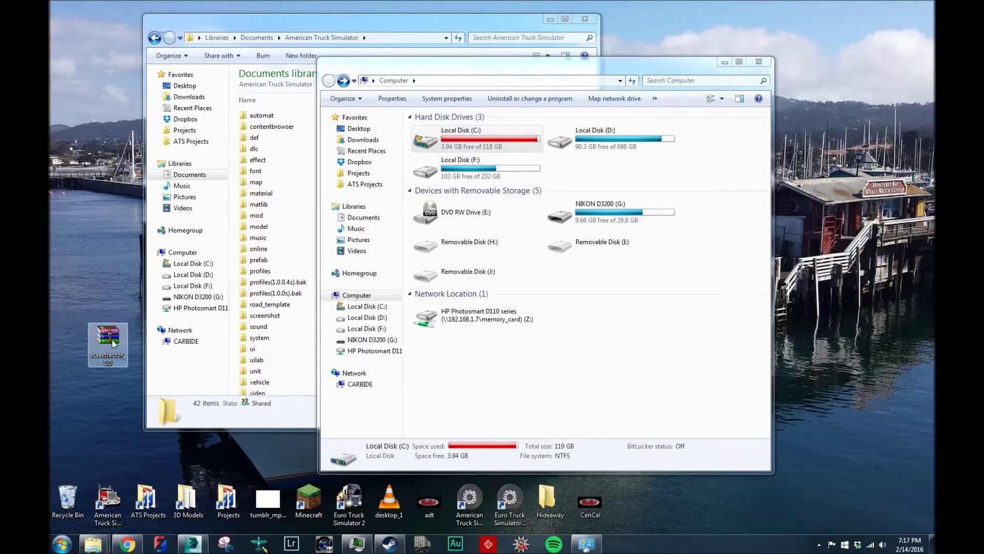
# Step: Extract SCS Extractor.exe and e.exe from scsextractor_1.0.zip onto the desktop, then close WinRAR
pyautogui.click(112, 343)
pyautogui.doubleClick(100, 358)
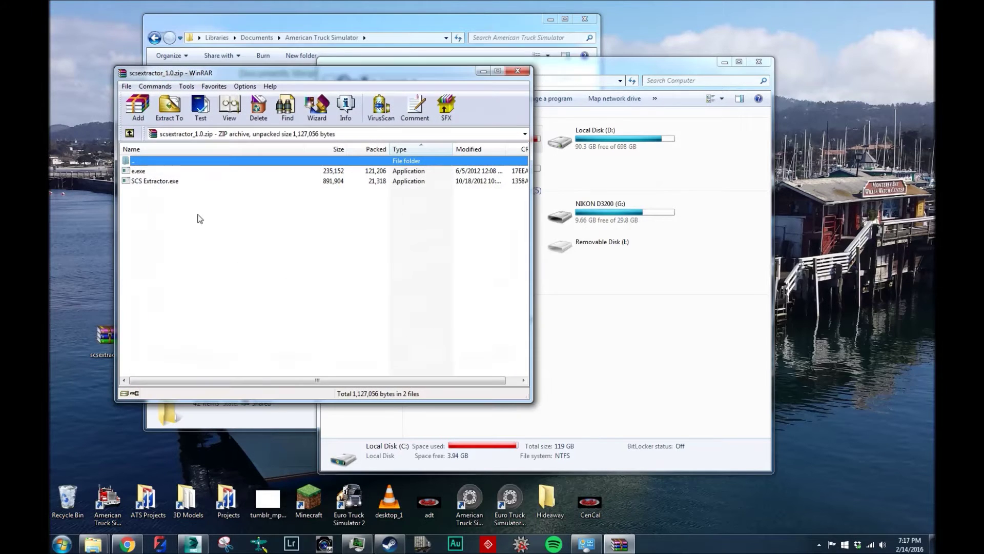
pyautogui.click(158, 181)
pyautogui.hotkey('ctrl', 'a')
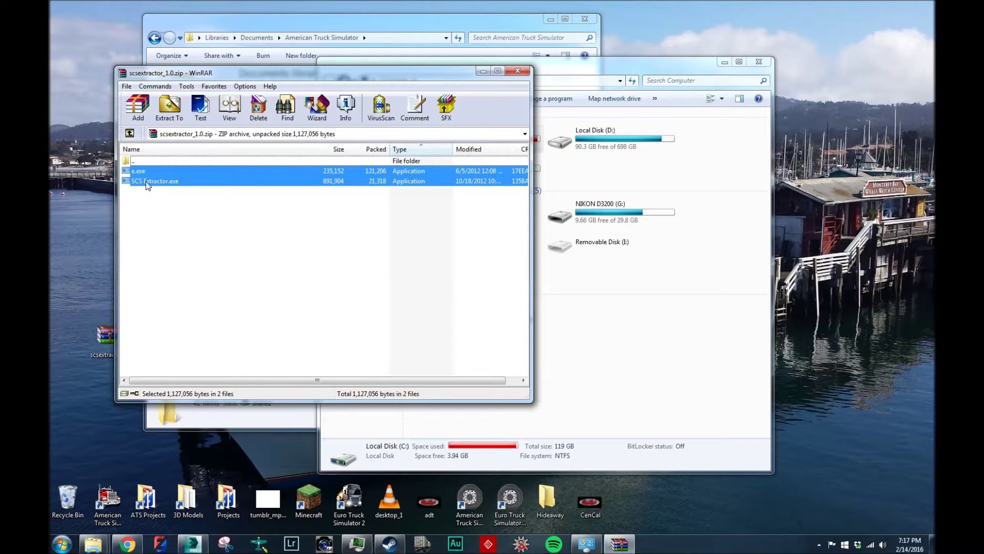
pyautogui.moveTo(166, 74); pyautogui.dragTo(285, 120)
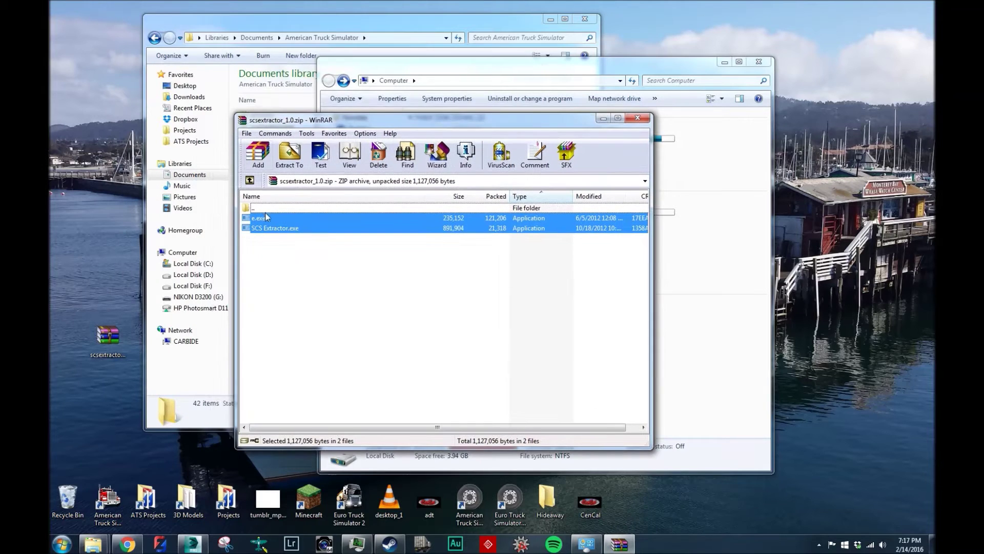
pyautogui.moveTo(265, 217); pyautogui.dragTo(102, 203)
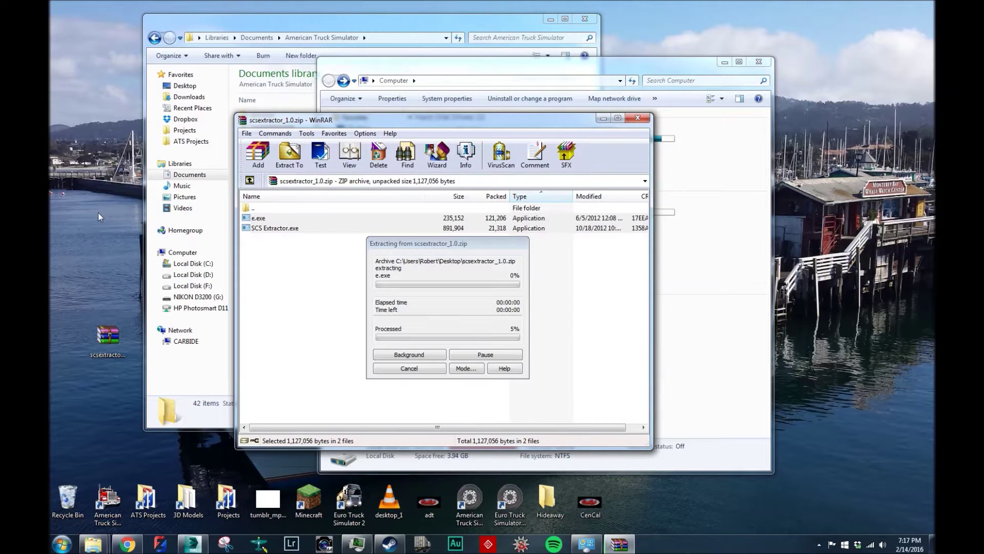
pyautogui.click(638, 118)
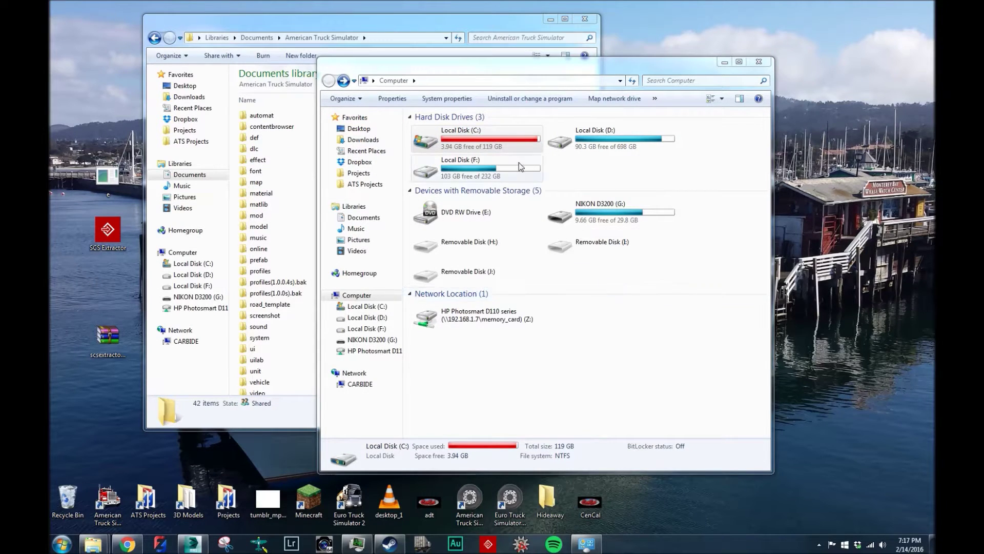
# Step: Browse from Local Disk (C:) through Program Files (x86) and Steam into steamapps
pyautogui.doubleClick(509, 143)
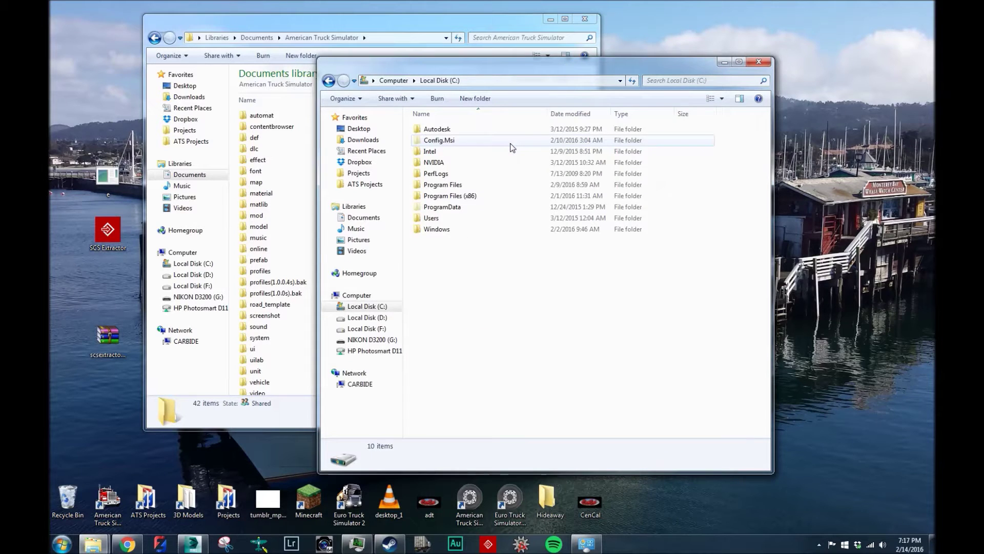
pyautogui.doubleClick(466, 198)
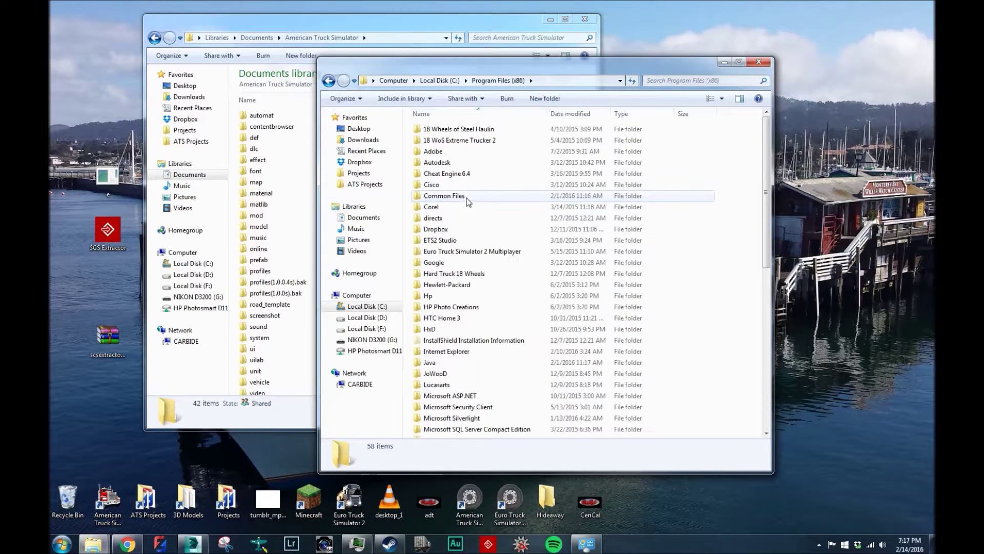
pyautogui.scroll(-2, 472, 328)
pyautogui.scroll(-8, 459, 369)
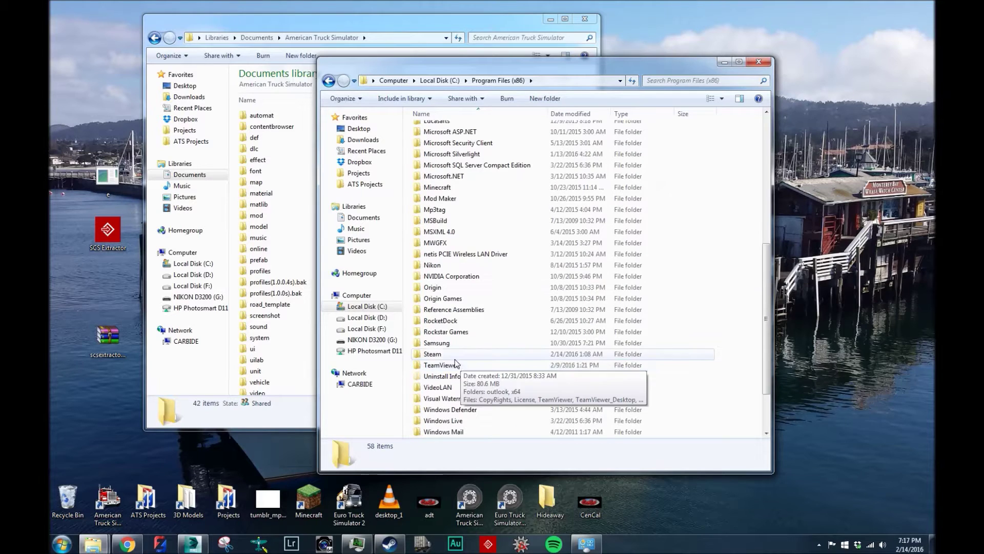
pyautogui.doubleClick(459, 373)
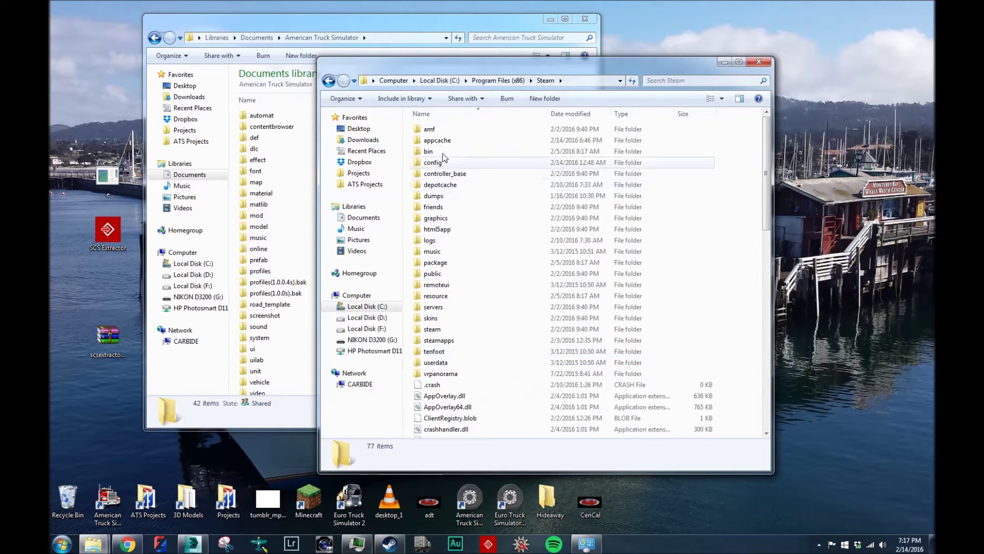
pyautogui.doubleClick(435, 340)
# Step: Open common\American Truck Simulator, select base, and launch SCS Extractor from the desktop
pyautogui.doubleClick(435, 129)
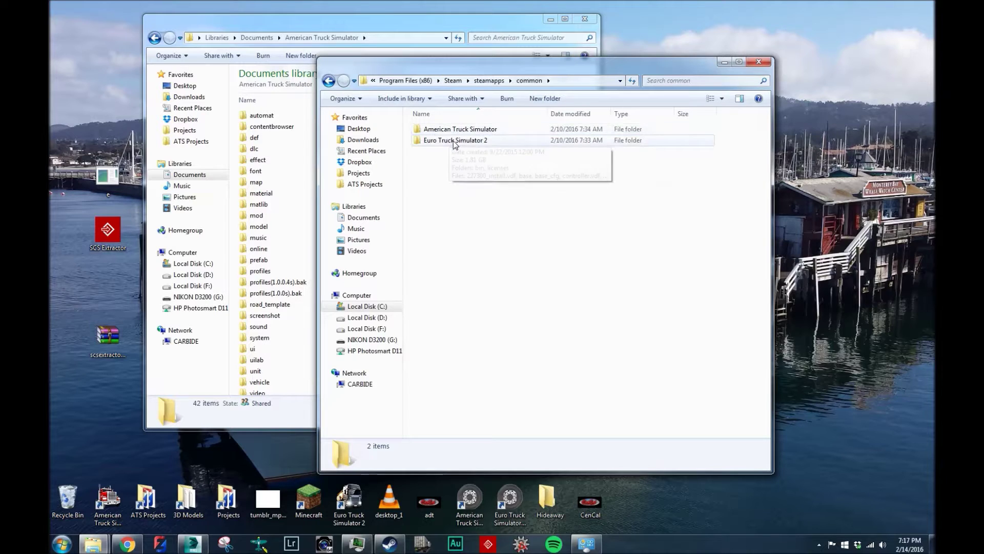
pyautogui.moveTo(455, 141)
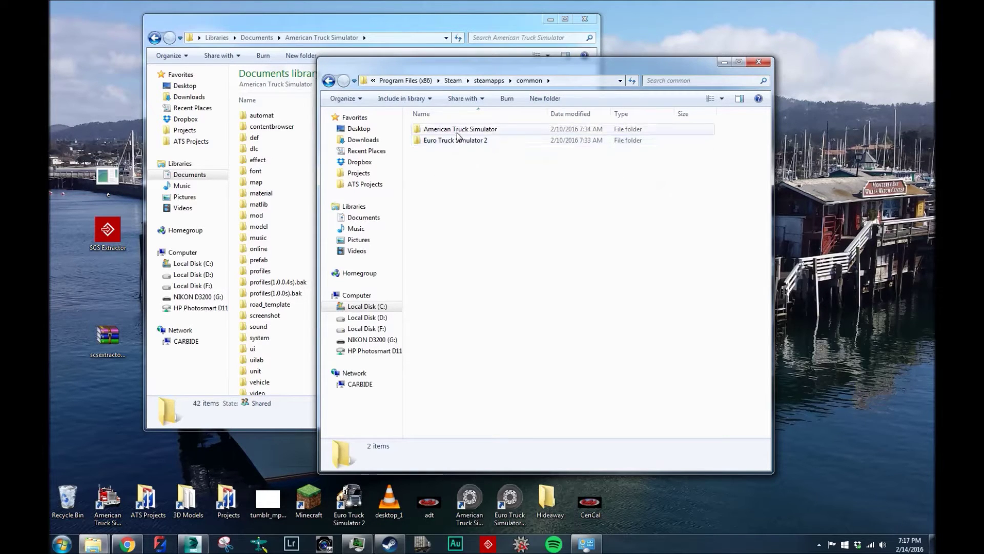
pyautogui.doubleClick(457, 135)
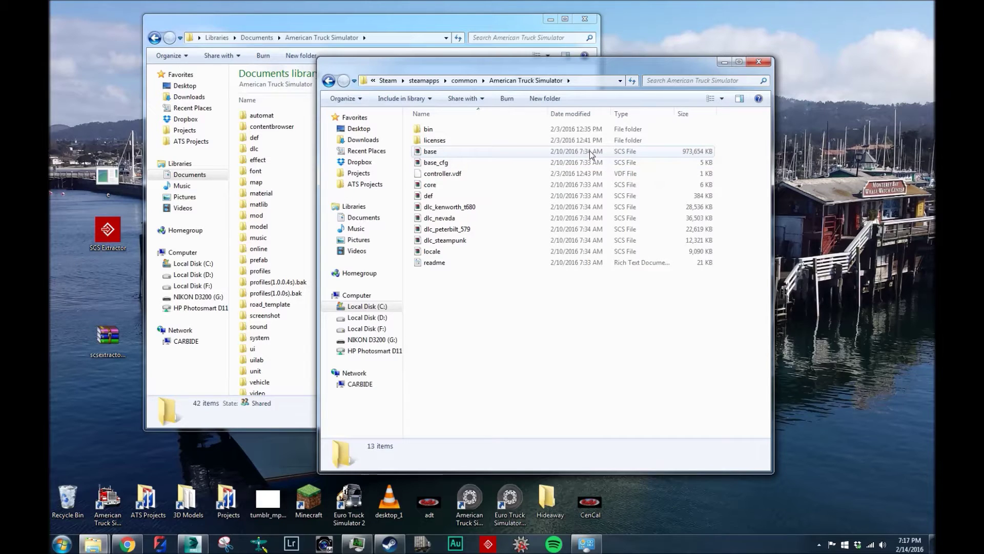
pyautogui.click(511, 153)
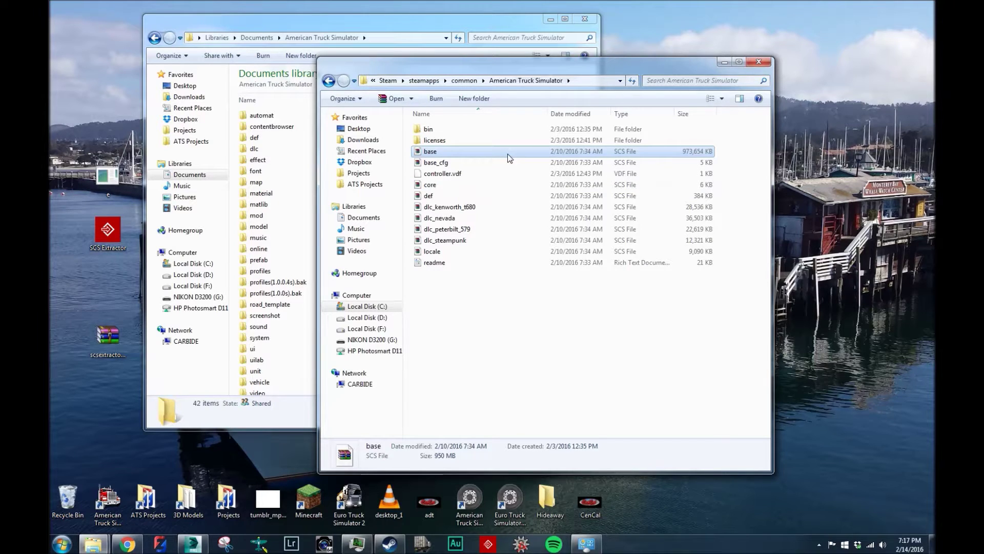
pyautogui.doubleClick(100, 247)
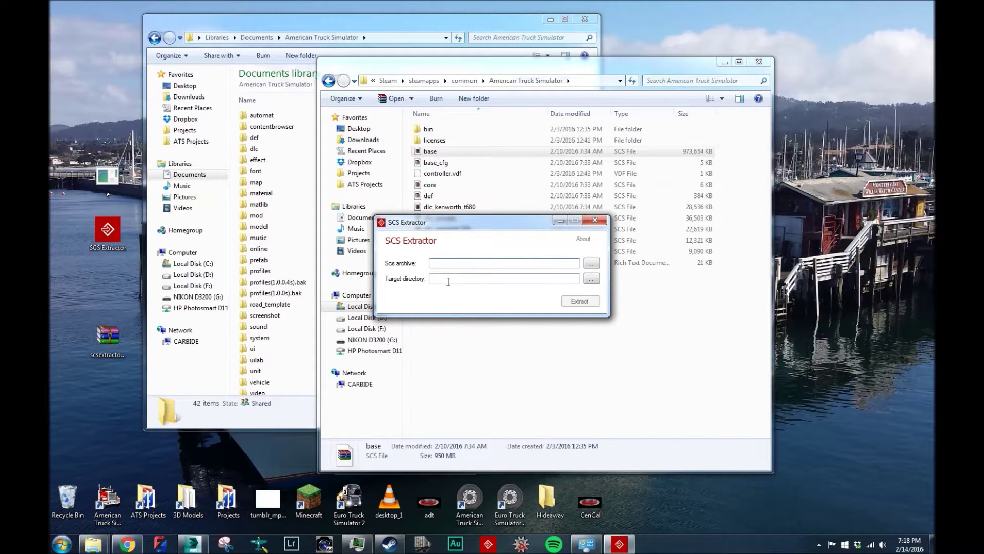
# Step: Choose the game's def.scs as the archive to extract
pyautogui.click(590, 263)
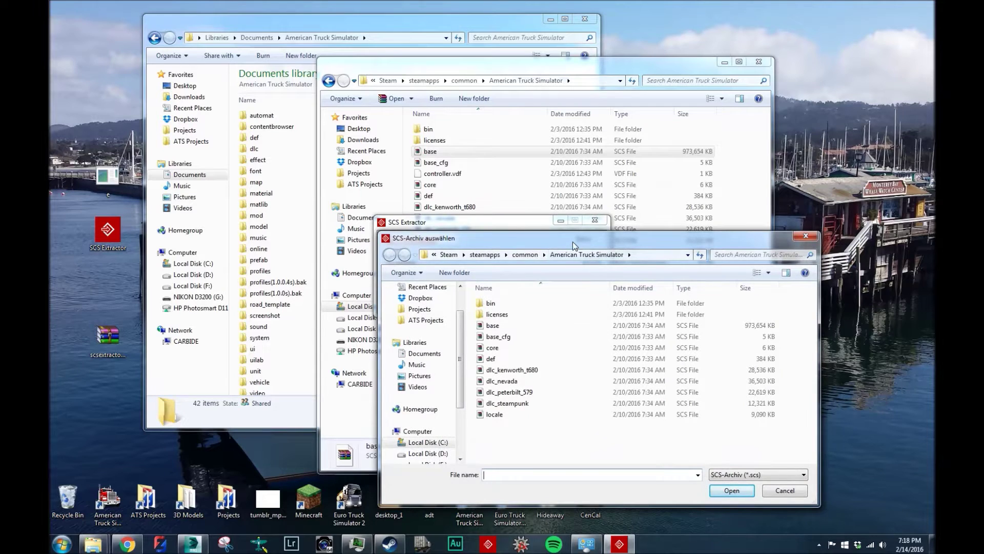
pyautogui.moveTo(578, 244); pyautogui.dragTo(519, 188)
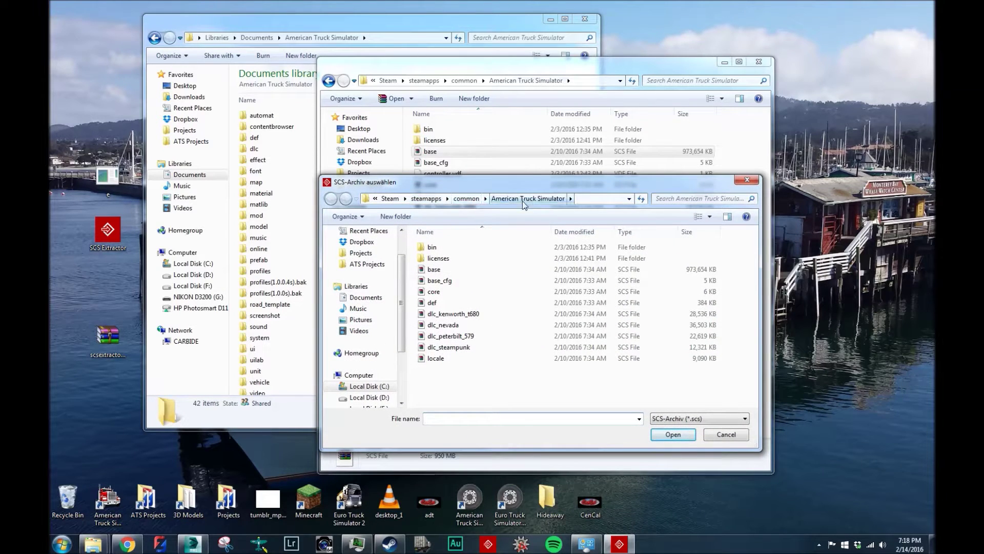
pyautogui.doubleClick(438, 306)
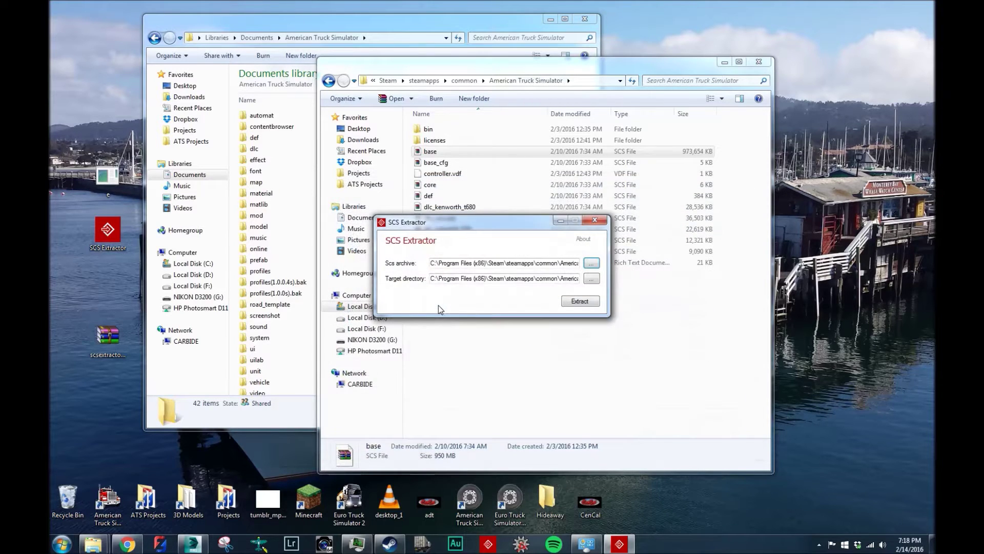
# Step: Extract into Documents\American Truck Simulator, overwriting the existing data
pyautogui.click(591, 278)
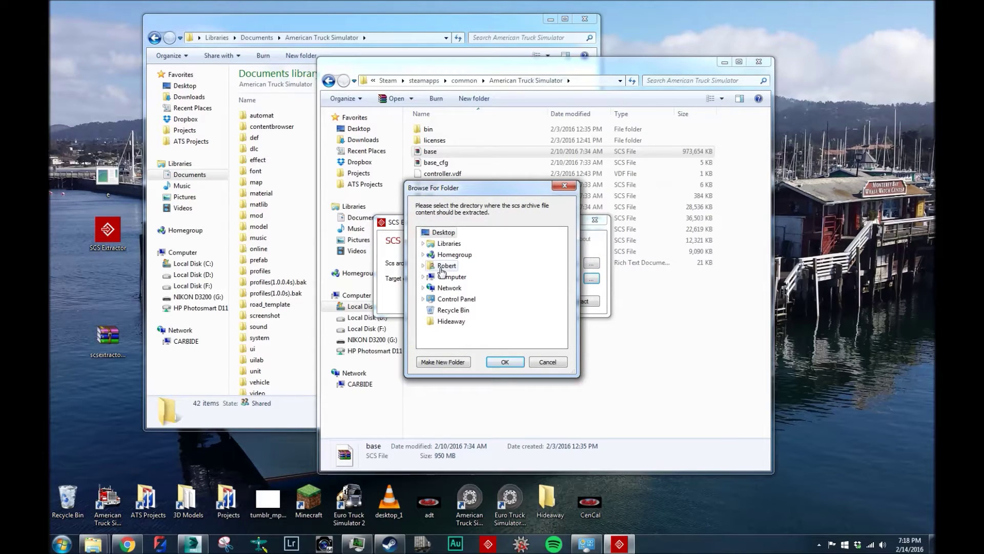
pyautogui.doubleClick(442, 266)
pyautogui.scroll(-1, 487, 287)
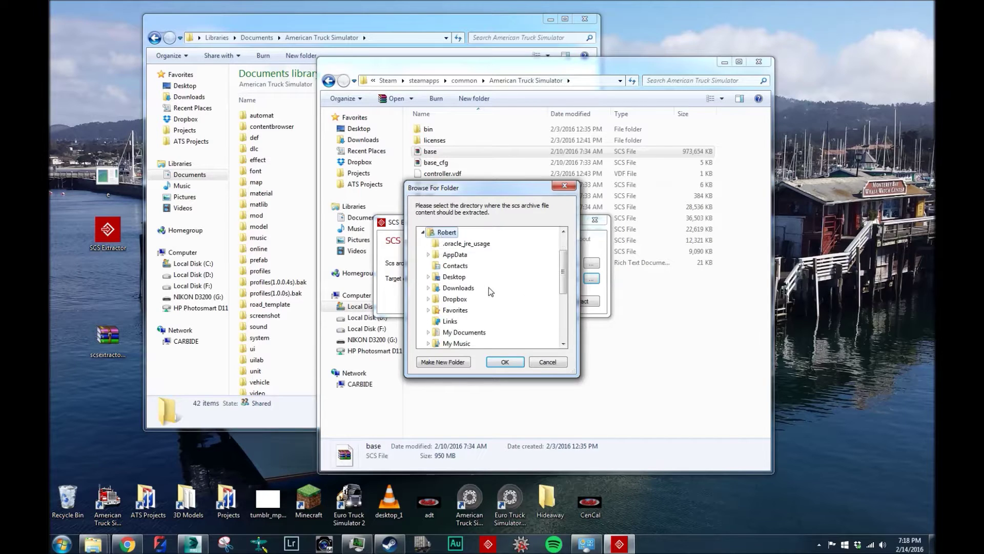
pyautogui.scroll(-1, 497, 327)
pyautogui.doubleClick(480, 300)
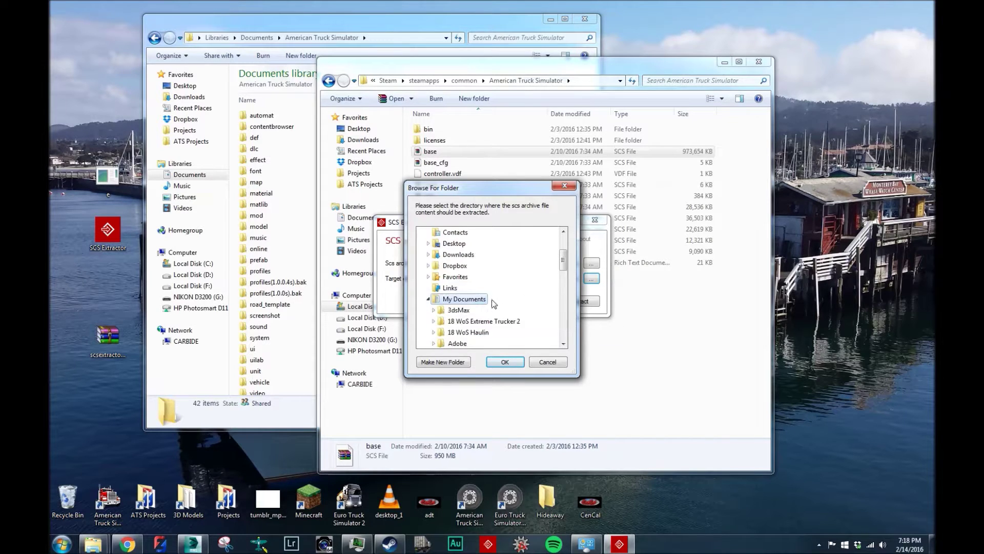
pyautogui.scroll(-1, 494, 304)
pyautogui.scroll(1, 497, 312)
pyautogui.doubleClick(500, 332)
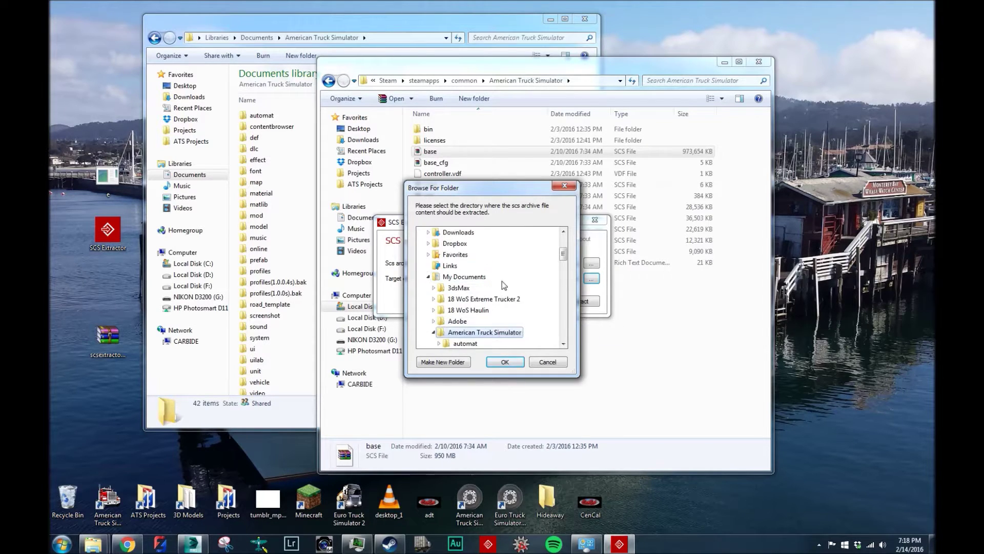
pyautogui.click(504, 361)
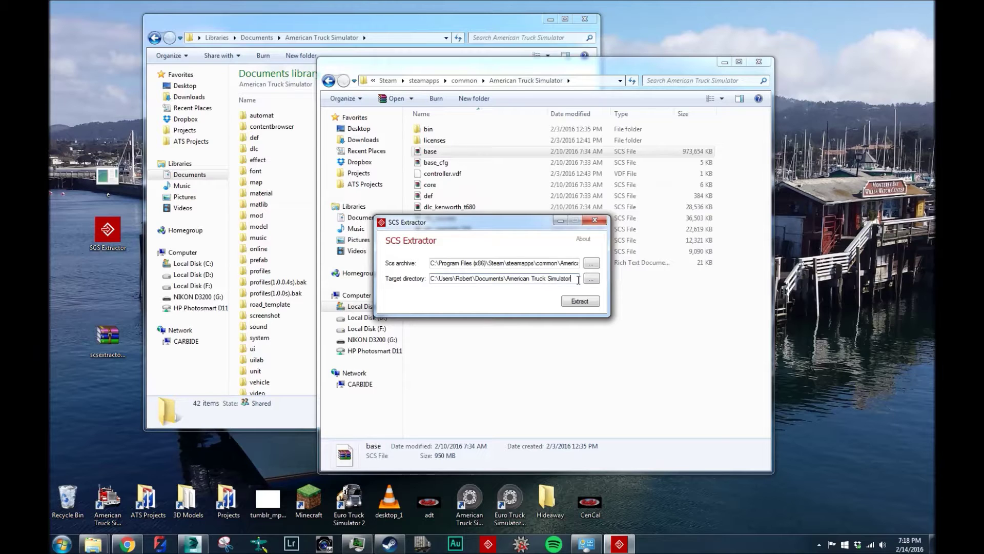
pyautogui.click(576, 302)
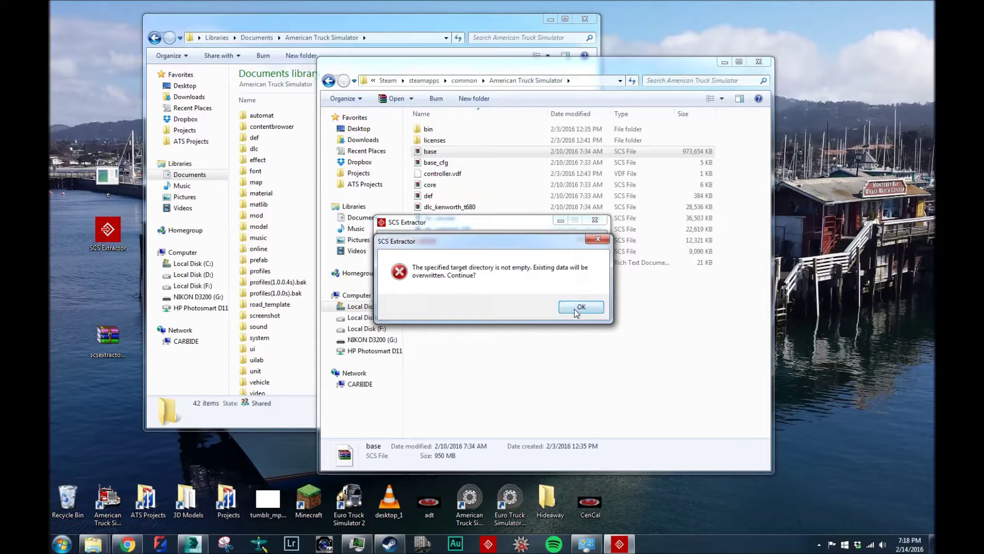
pyautogui.click(575, 308)
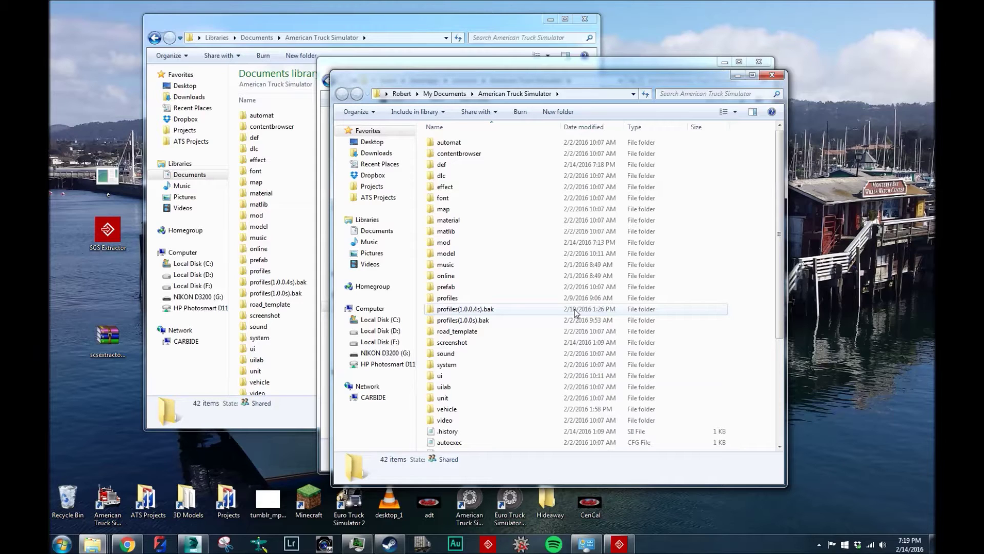
# Step: Close SCS Extractor, inspect the extracted def folder in Documents\American Truck Simulator, and go back
pyautogui.moveTo(467, 82); pyautogui.dragTo(562, 100)
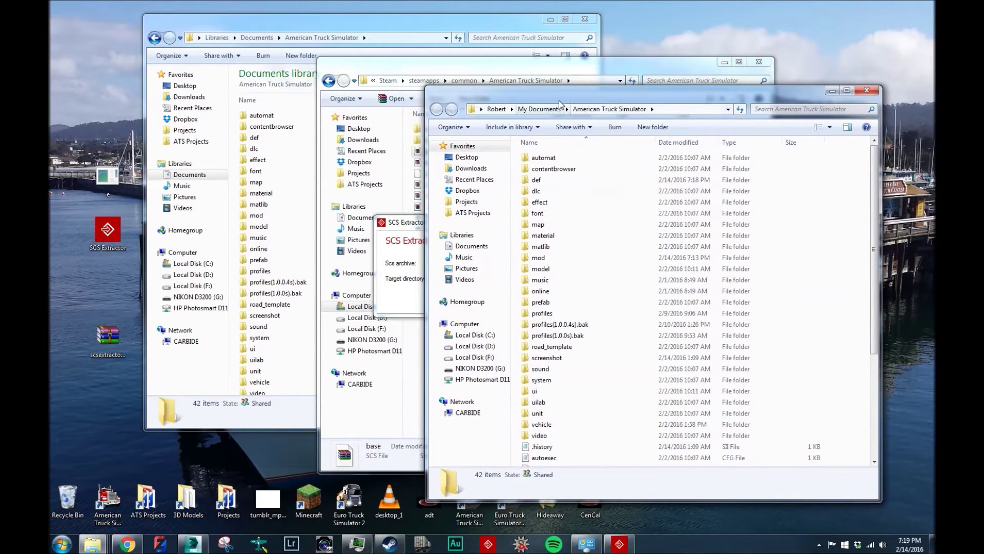
pyautogui.doubleClick(381, 222)
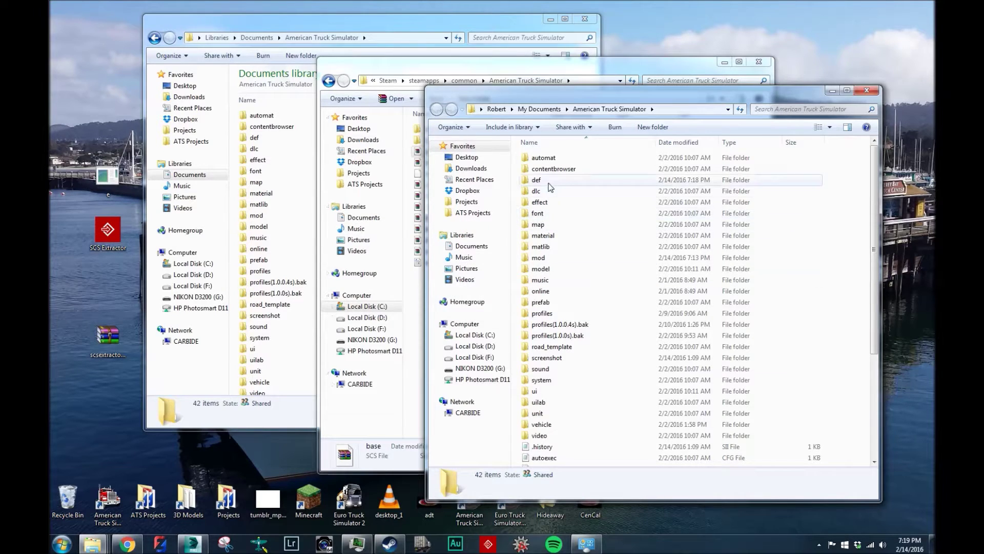
pyautogui.doubleClick(548, 182)
pyautogui.scroll(-2, 576, 327)
pyautogui.scroll(-5, 577, 327)
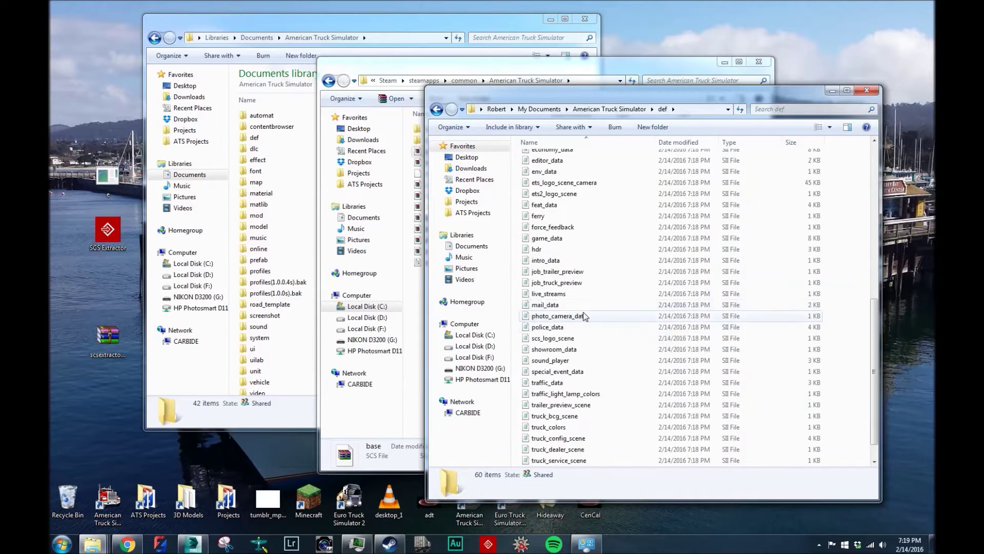
pyautogui.scroll(7, 578, 324)
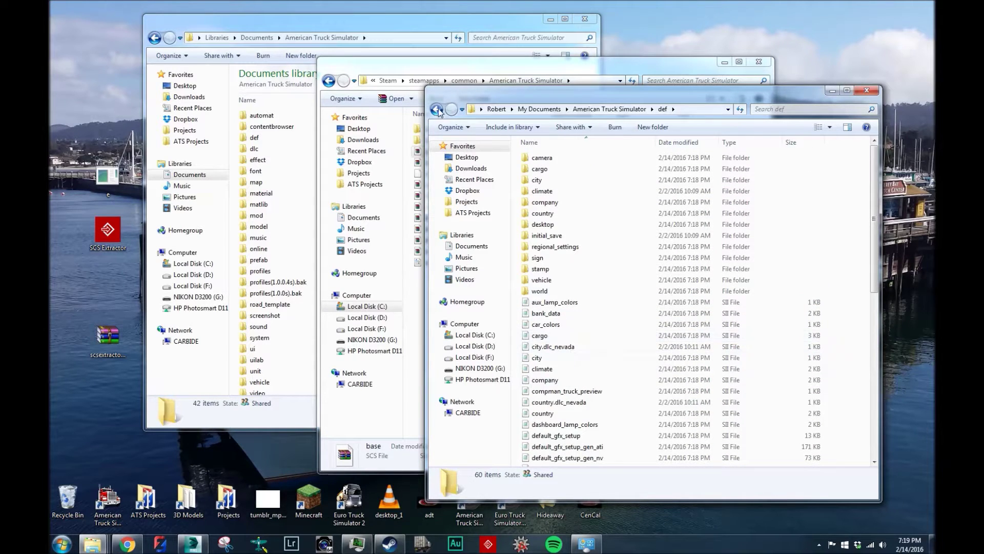
pyautogui.hotkey('alt', 'Left')
# Step: Create a desktop folder named Side Projects and open it
pyautogui.click(119, 455)
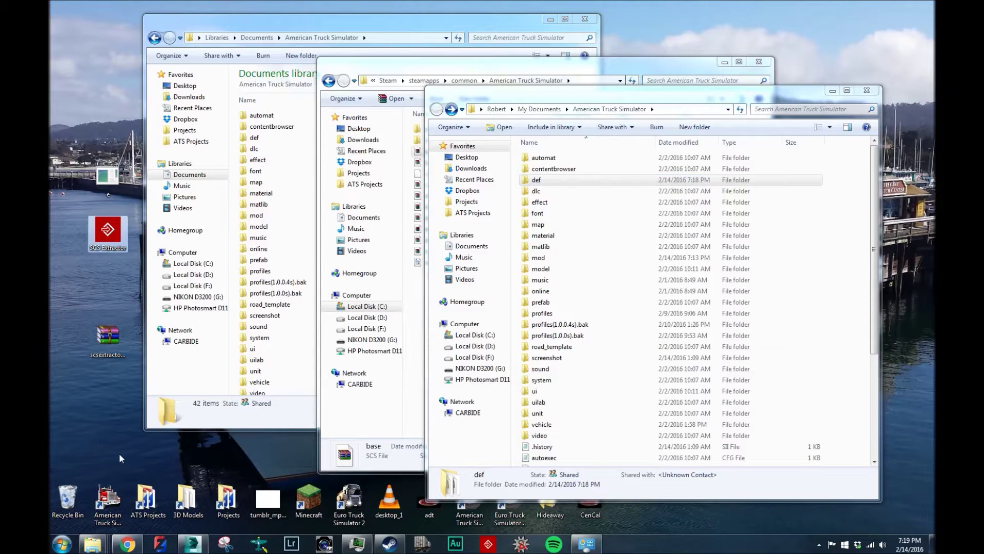
pyautogui.rightClick(70, 414)
pyautogui.moveTo(193, 369)
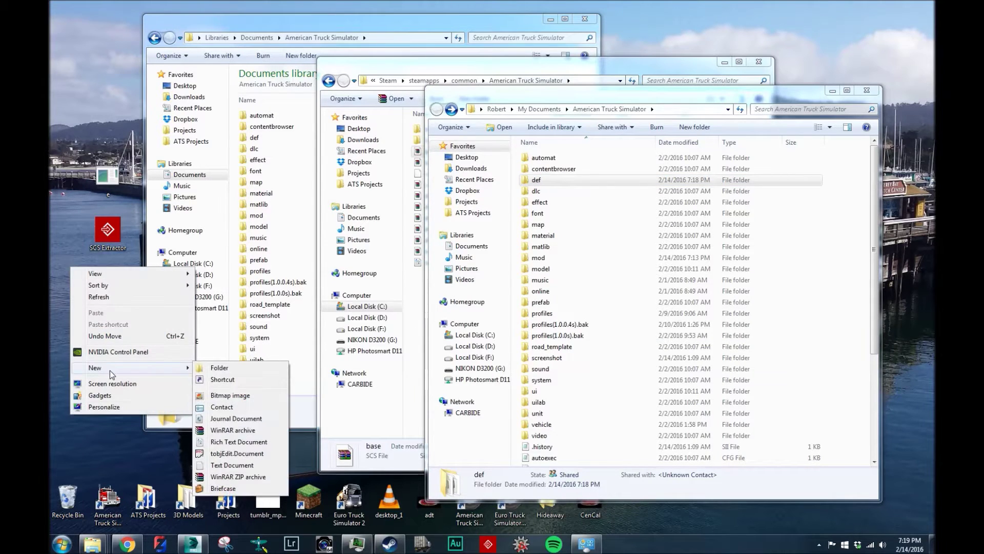
pyautogui.click(213, 369)
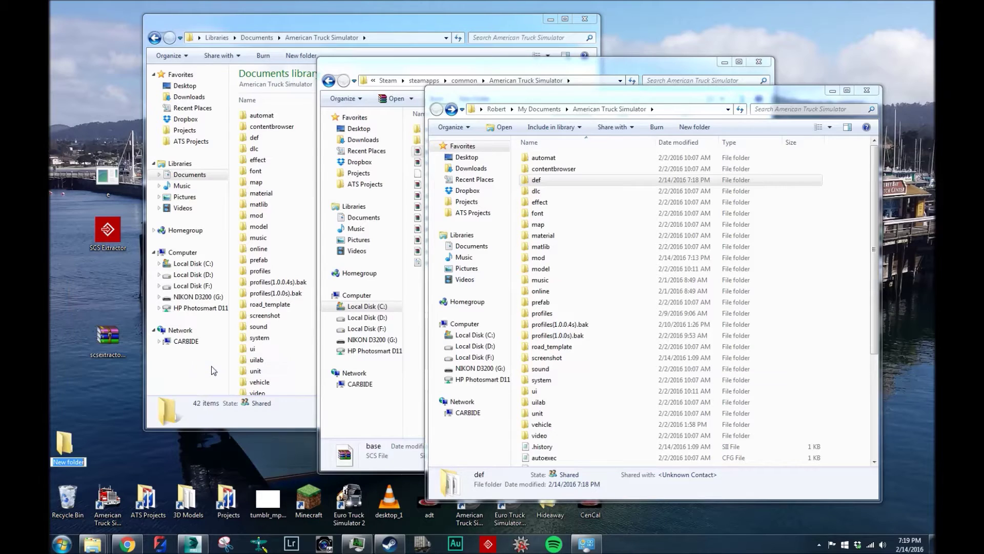
pyautogui.write('Side Projects')
pyautogui.press('Return')
pyautogui.press('Return')
pyautogui.moveTo(491, 101); pyautogui.dragTo(157, 82)
# Step: Create a folder named test inside Side Projects and arrange the windows side by side
pyautogui.click(288, 109)
pyautogui.write('t')
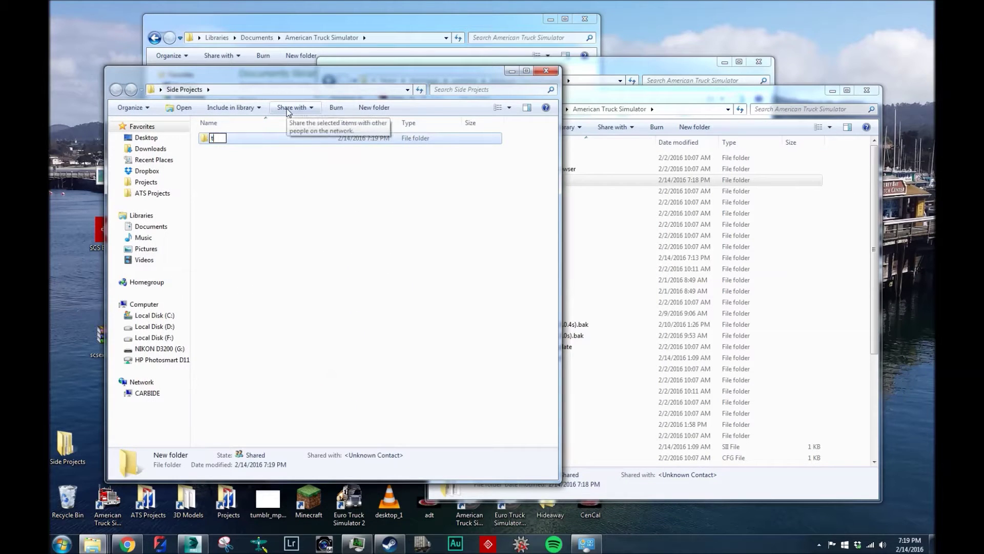
pyautogui.write('est')
pyautogui.press('Return')
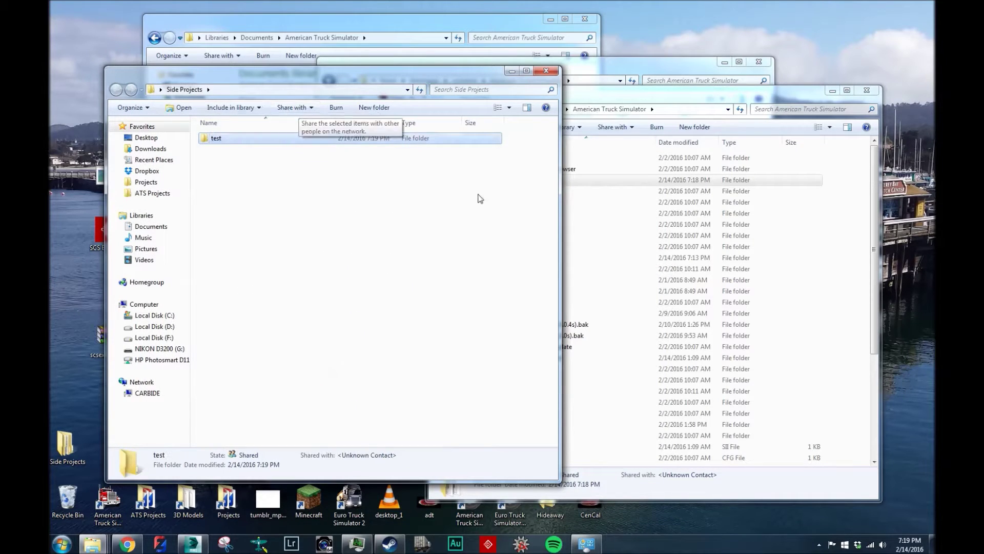
pyautogui.click(848, 253)
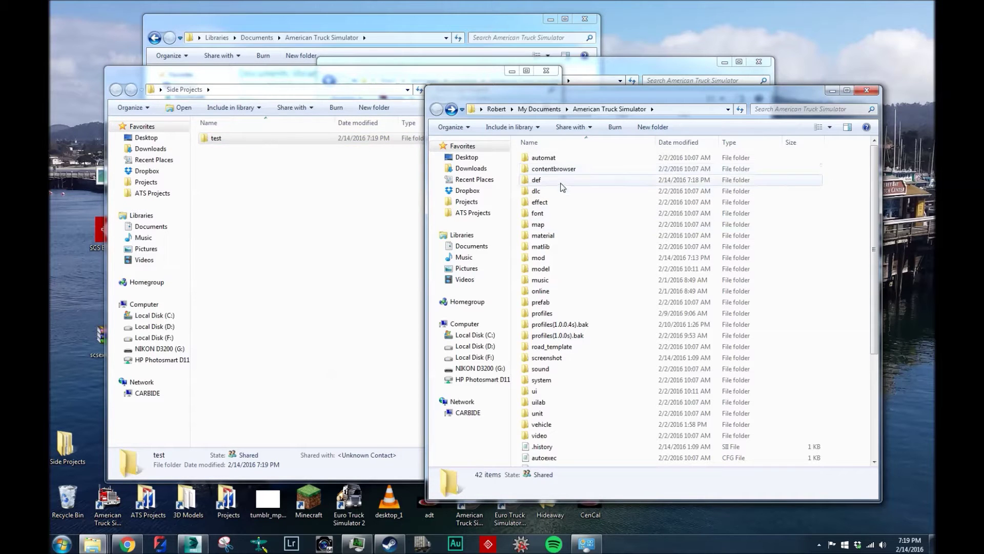
pyautogui.moveTo(211, 72); pyautogui.dragTo(170, 72)
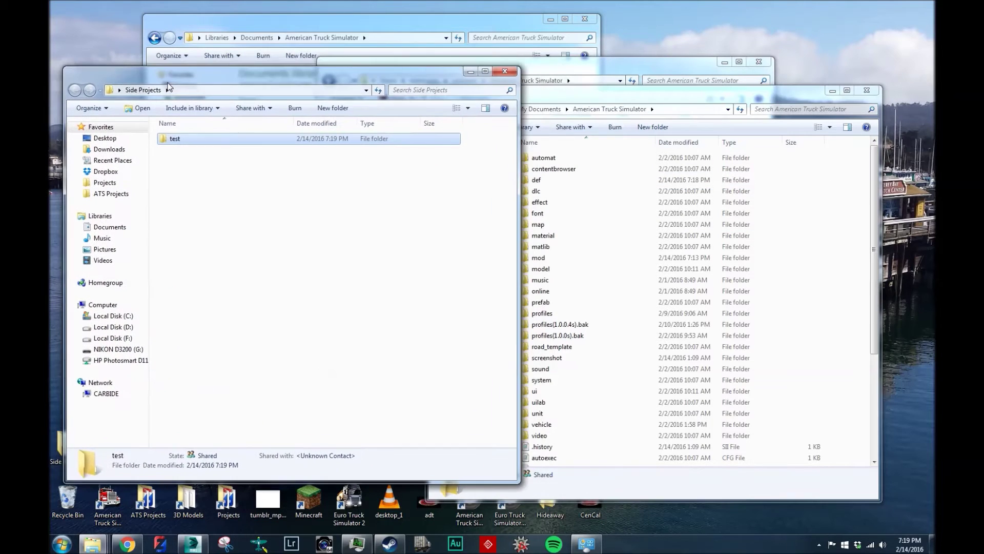
pyautogui.click(835, 229)
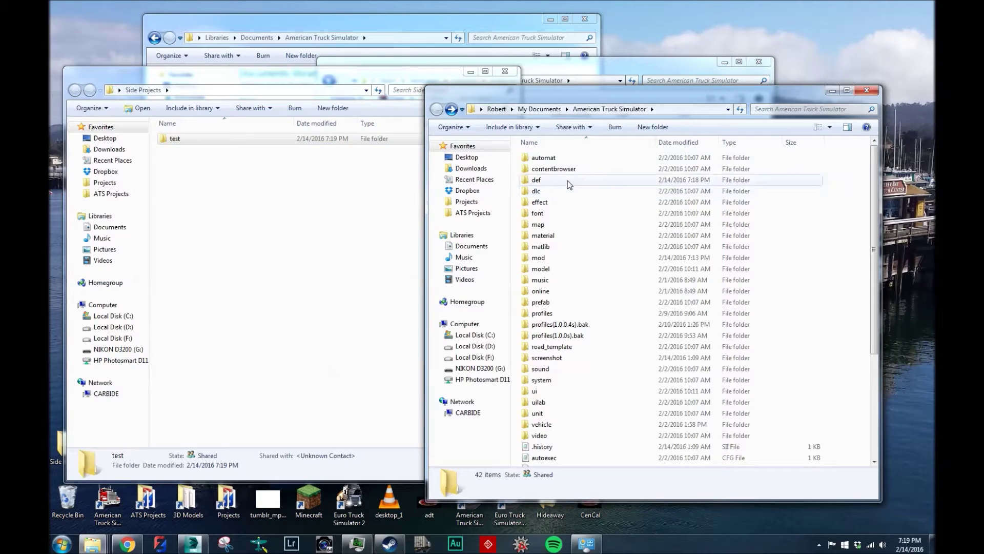
pyautogui.moveTo(569, 179)
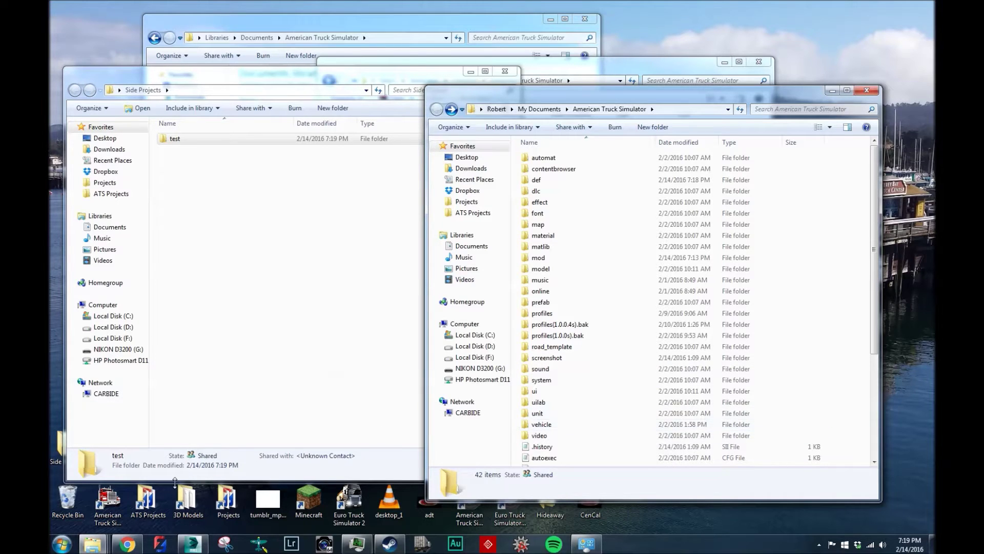
# Step: Create a vehicle folder inside test, with the game's vehicle\truck folder open alongside
pyautogui.moveTo(549, 423)
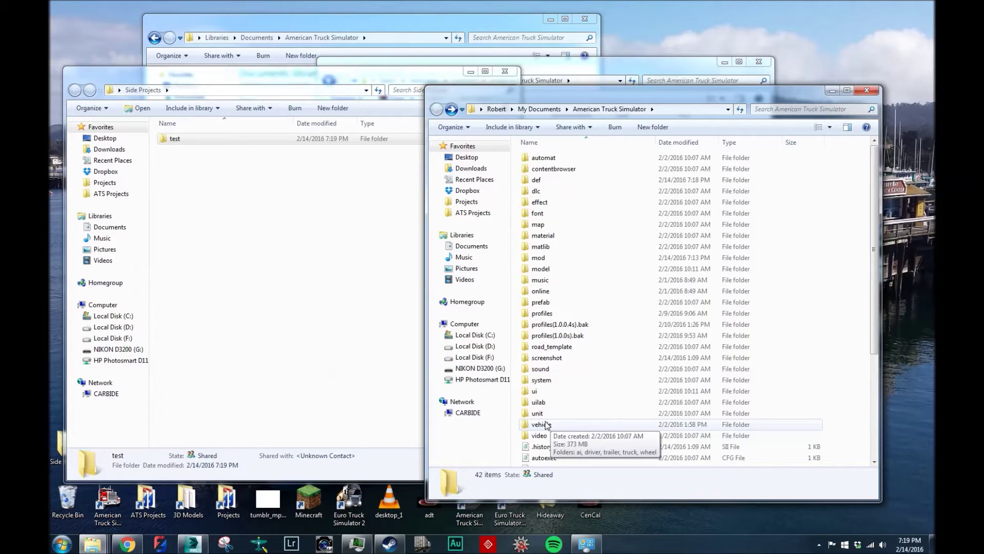
pyautogui.doubleClick(546, 425)
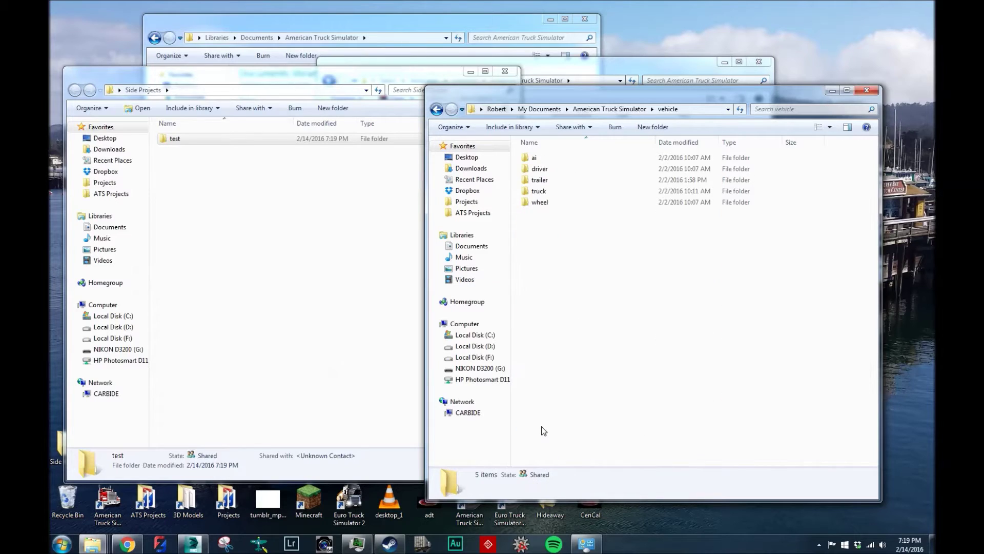
pyautogui.doubleClick(559, 189)
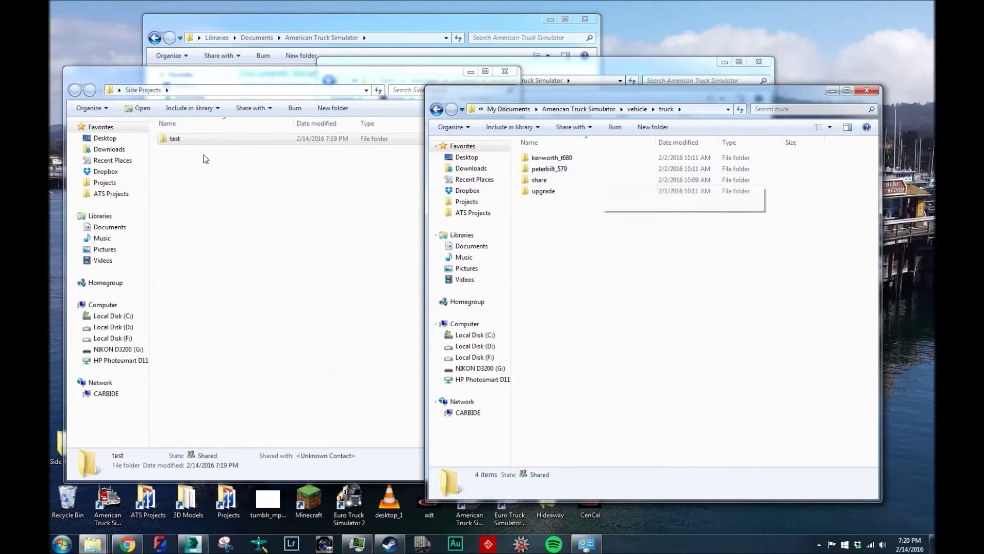
pyautogui.doubleClick(197, 138)
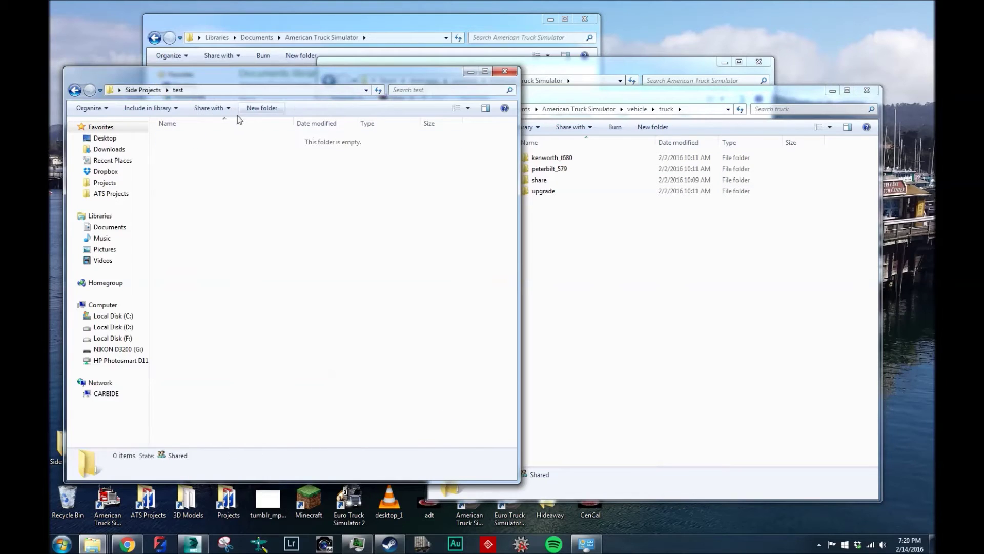
pyautogui.click(275, 108)
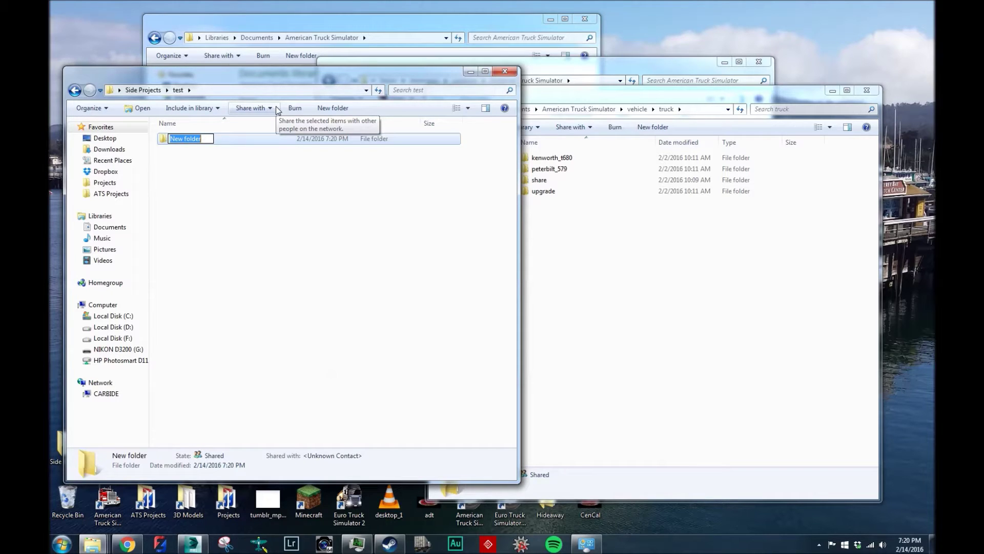
pyautogui.write('vehicle')
pyautogui.press('Return')
pyautogui.press('Return')
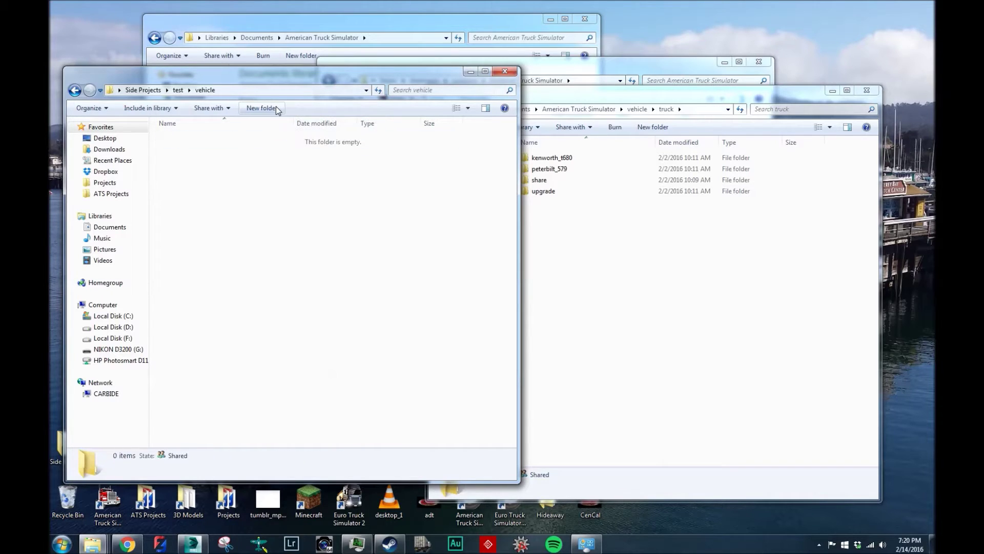
# Step: Create a truck folder inside vehicle and delete the stray extra New folder
pyautogui.click(276, 108)
pyautogui.write('truck')
pyautogui.press('Return')
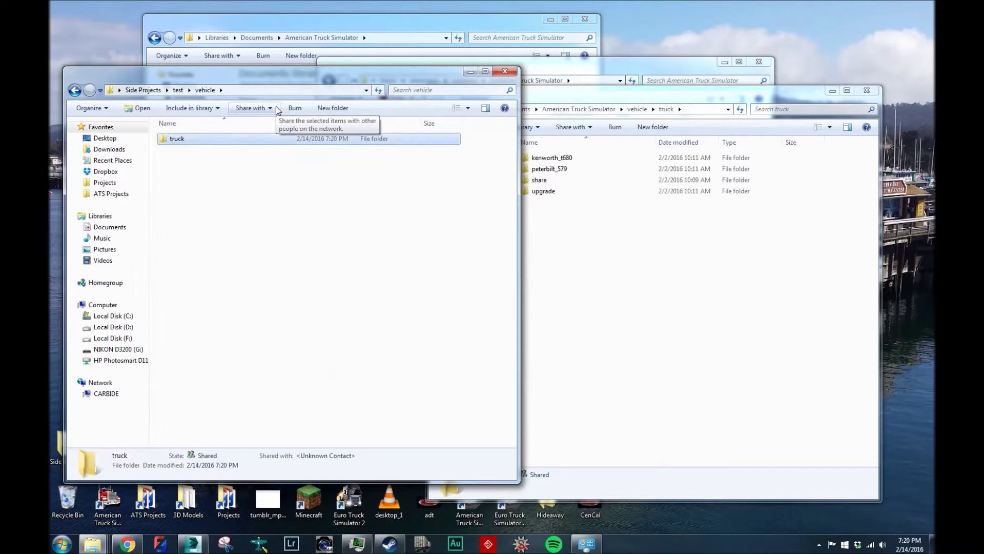
pyautogui.press('Return')
pyautogui.click(276, 106)
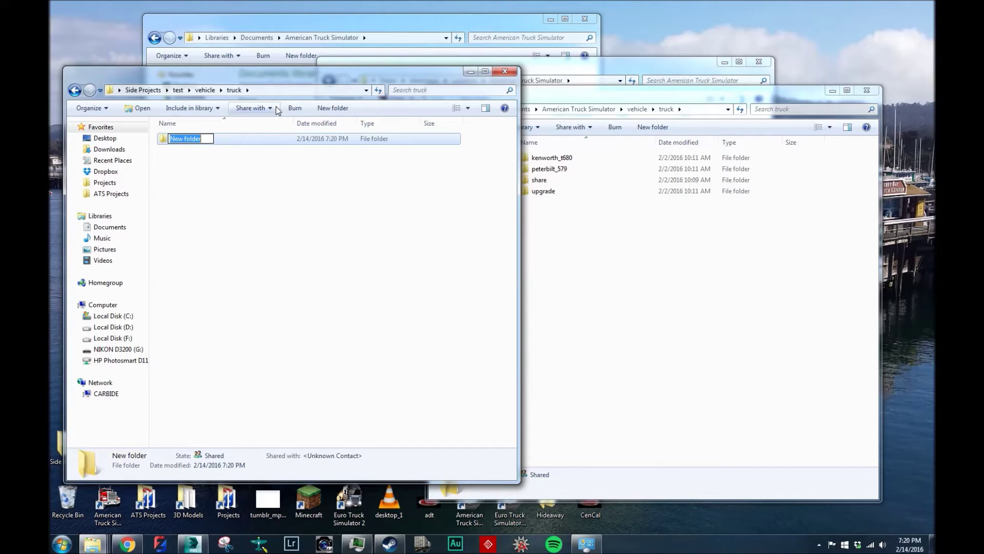
pyautogui.press('Return')
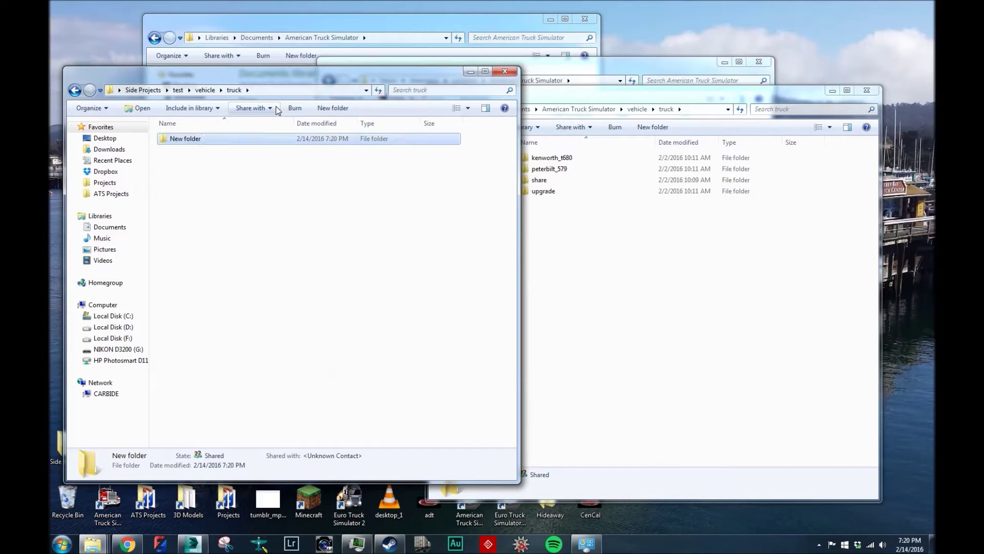
pyautogui.press('Delete')
# Step: Create nested upgrade and bumper folders, following the game's upgrade\bumper path
pyautogui.click(682, 220)
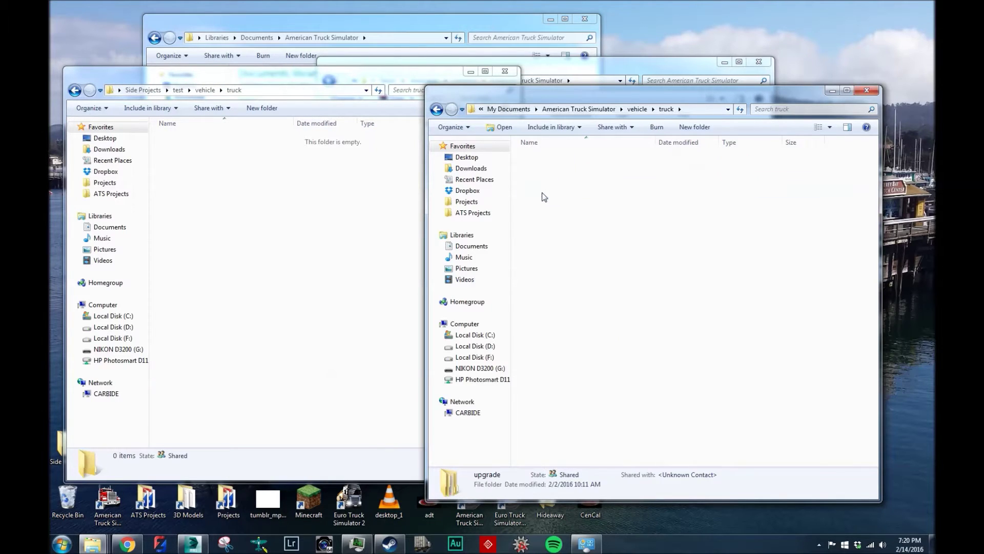
pyautogui.doubleClick(542, 192)
pyautogui.click(251, 107)
pyautogui.write('upgrade')
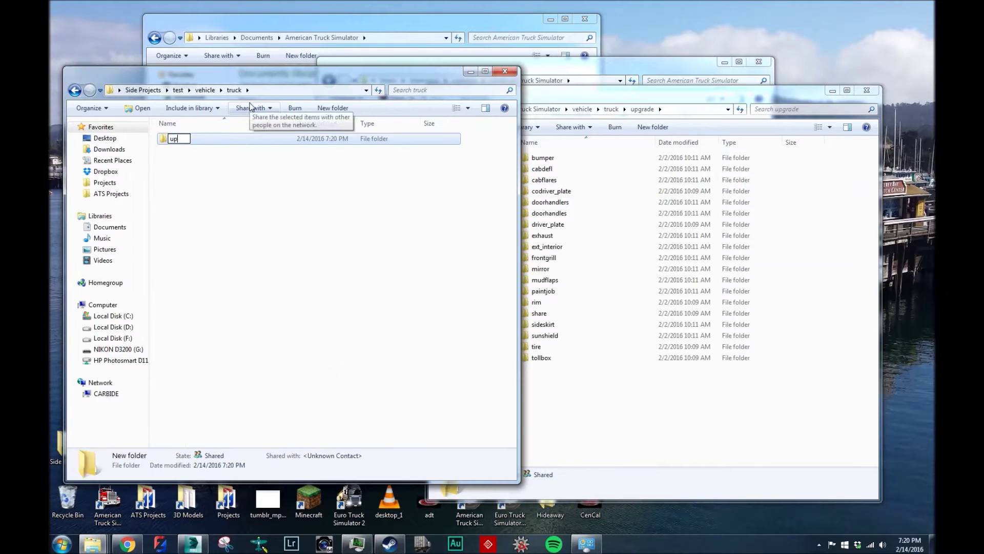
pyautogui.press('Return')
pyautogui.press('Return')
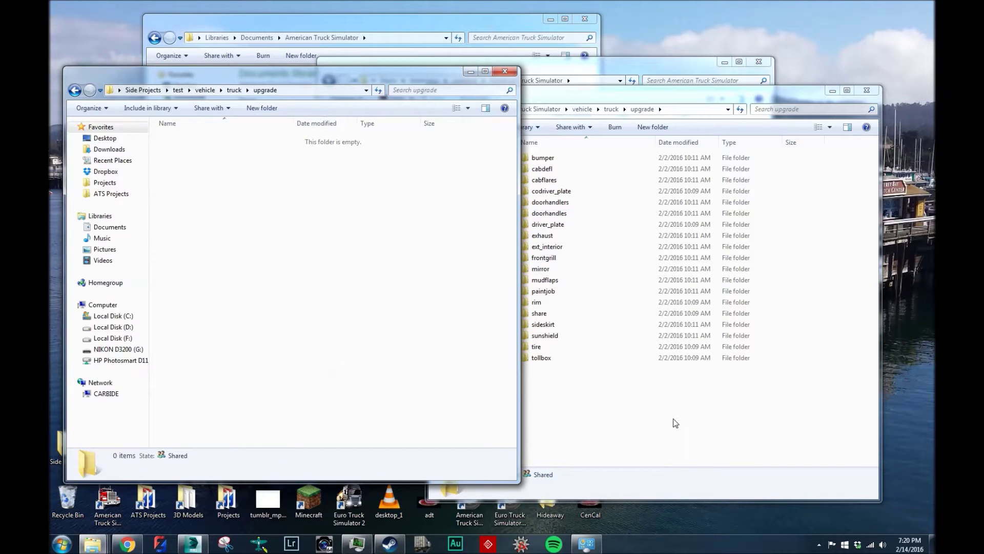
pyautogui.click(676, 423)
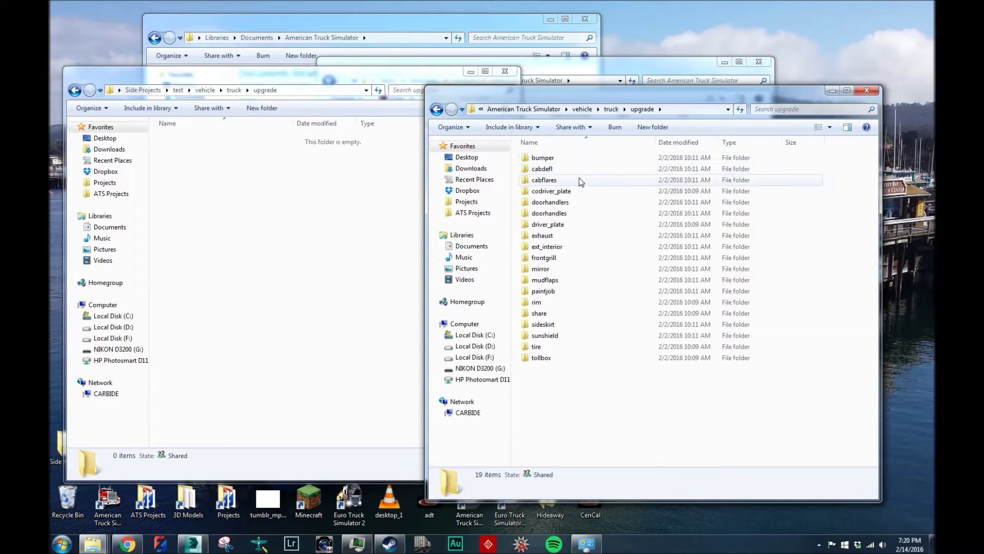
pyautogui.doubleClick(572, 159)
pyautogui.click(264, 108)
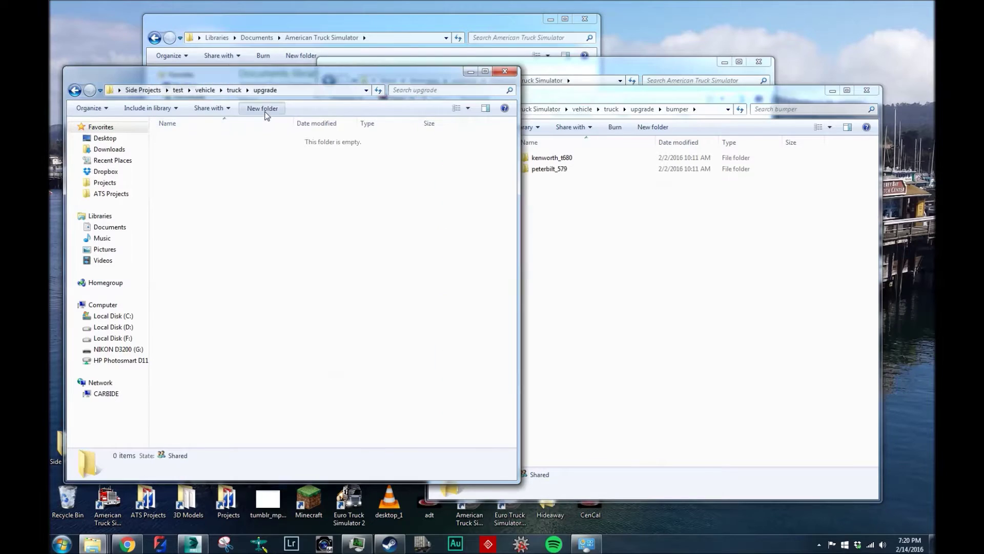
pyautogui.write('bumper')
pyautogui.press('Return')
pyautogui.press('Return')
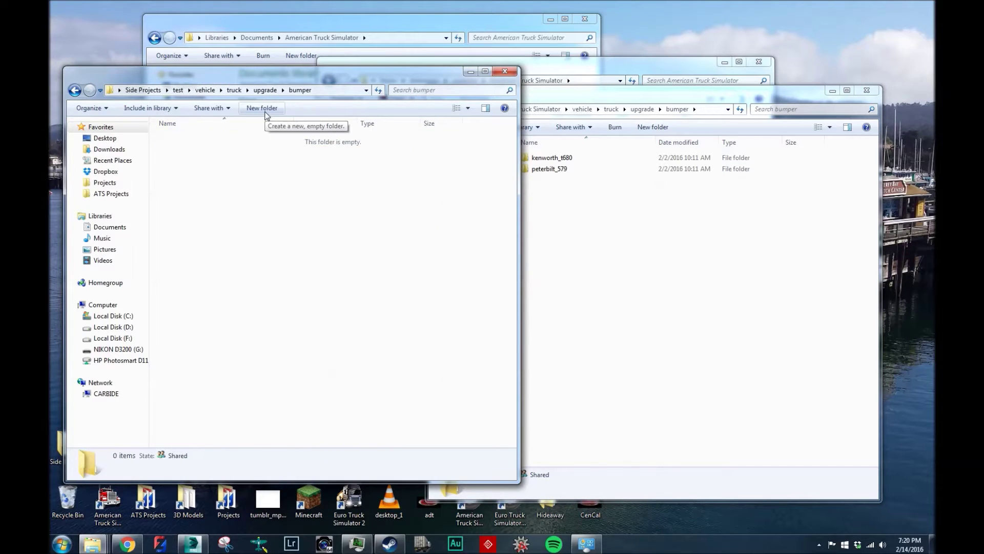
# Step: Create a peterbilt_579 folder inside bumper, beside the game's peterbilt_579 bumper folder
pyautogui.click(651, 309)
pyautogui.click(274, 106)
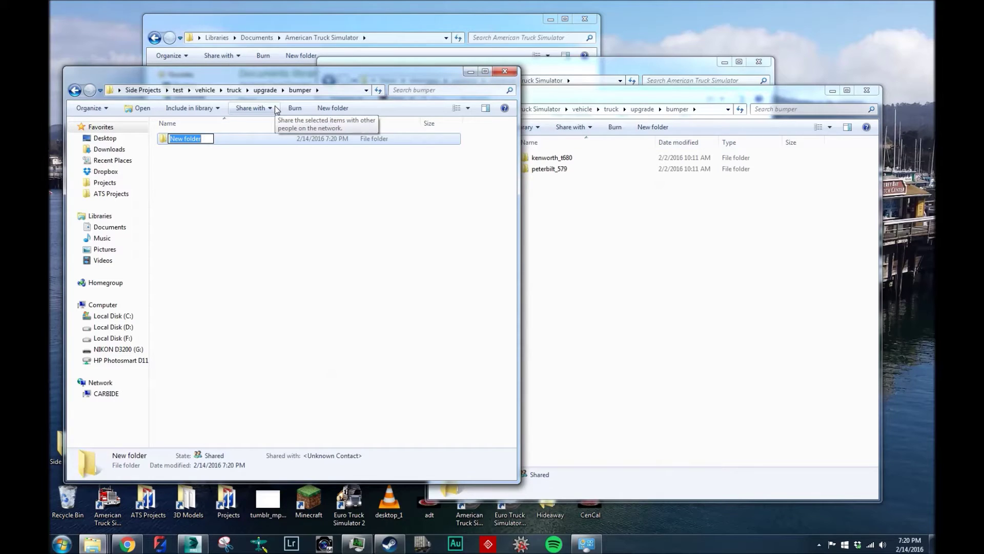
pyautogui.write('peterbilt_579')
pyautogui.press('Return')
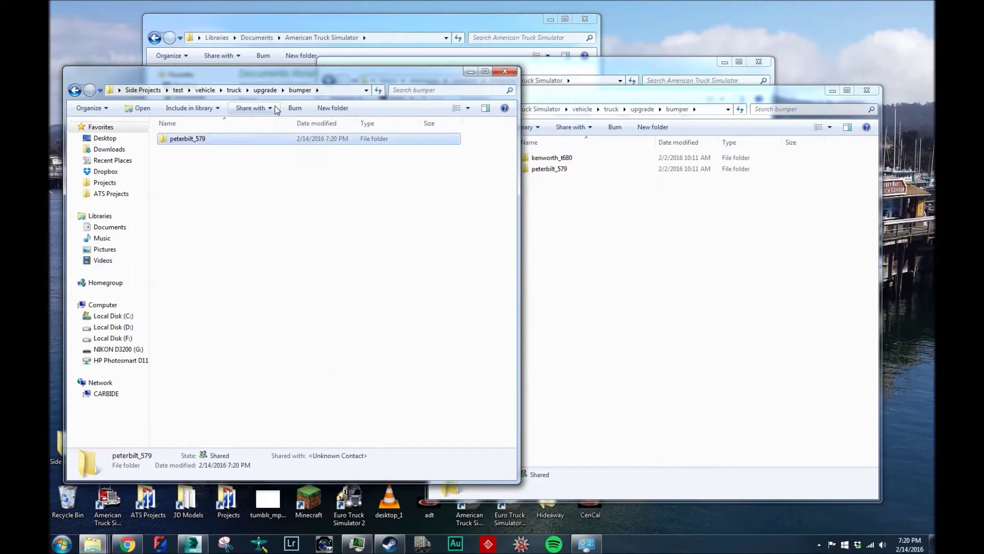
pyautogui.press('Return')
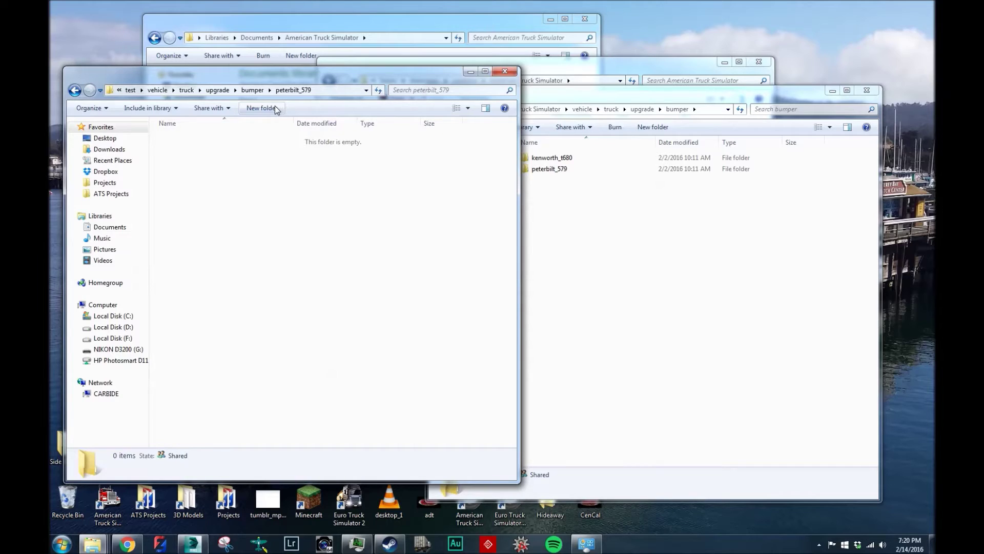
pyautogui.doubleClick(575, 170)
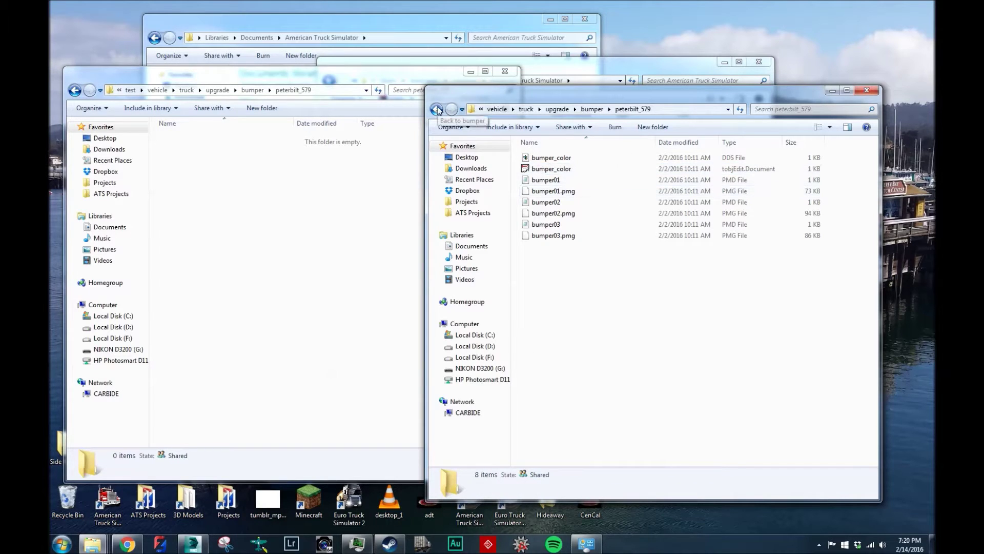
pyautogui.click(238, 199)
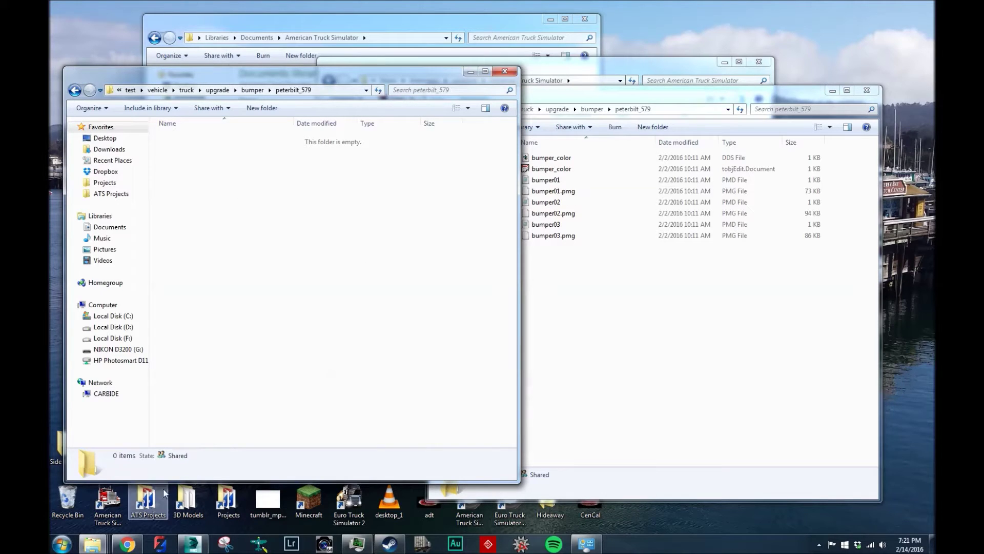
# Step: Launch ZModeler 3, check its licence details for version 3.1.2 (Build 1127), and close them
pyautogui.click(162, 544)
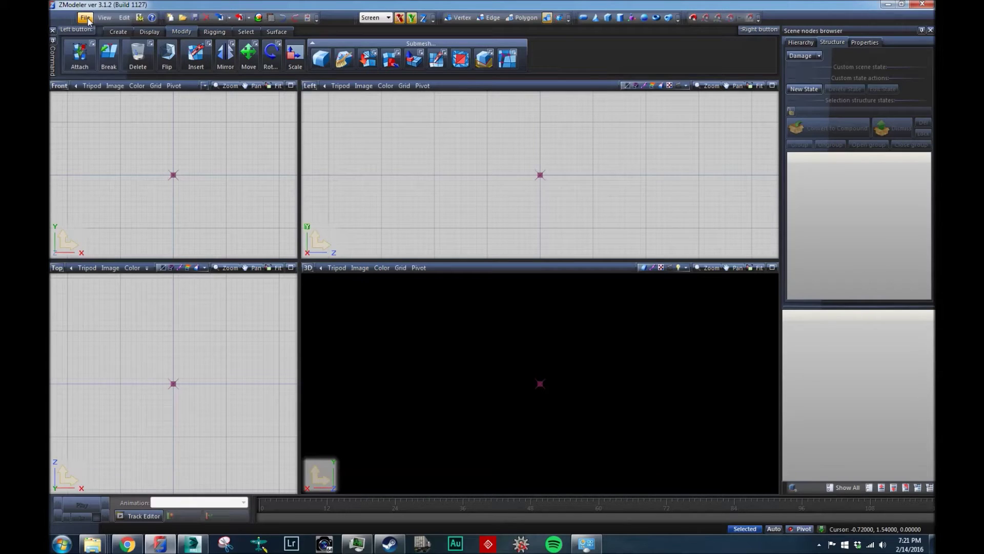
pyautogui.click(152, 18)
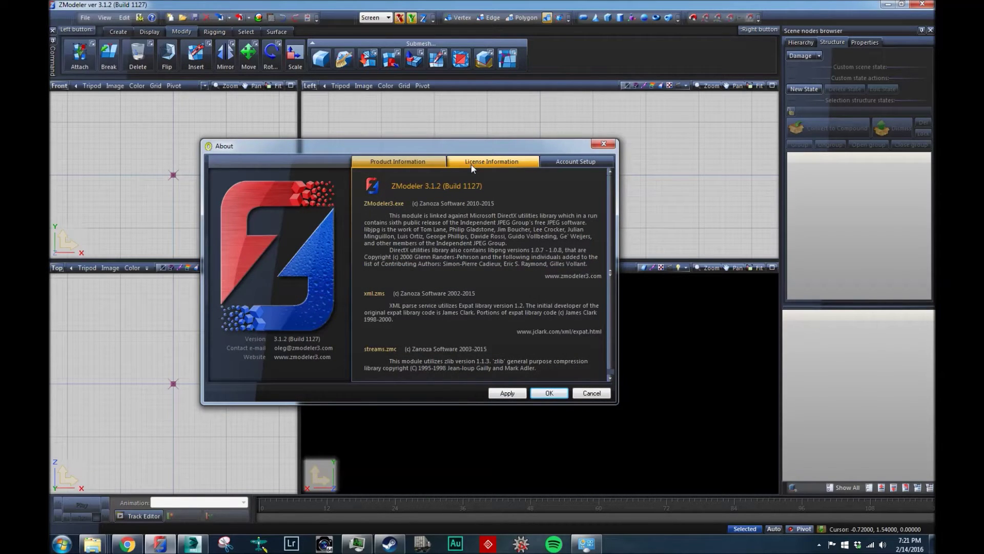
pyautogui.click(472, 165)
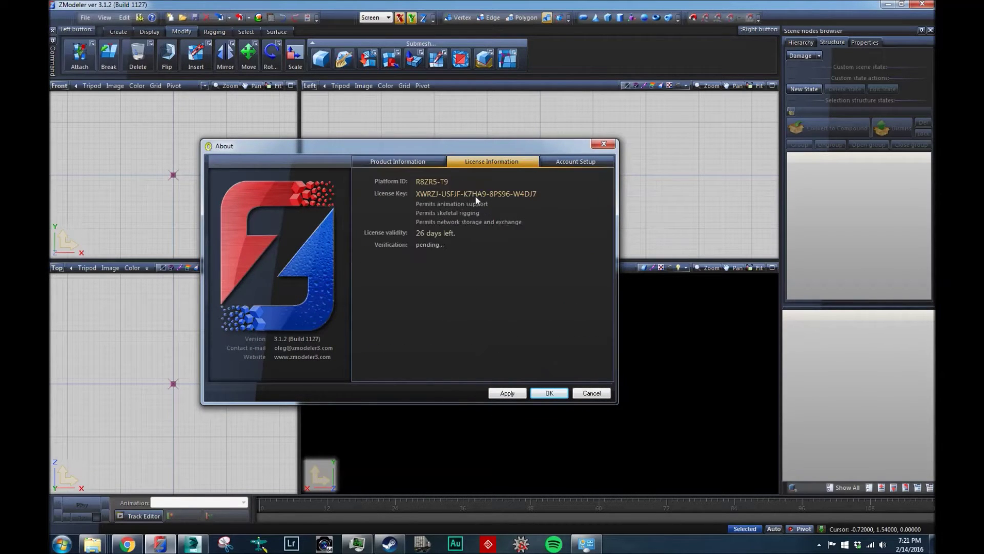
pyautogui.click(548, 393)
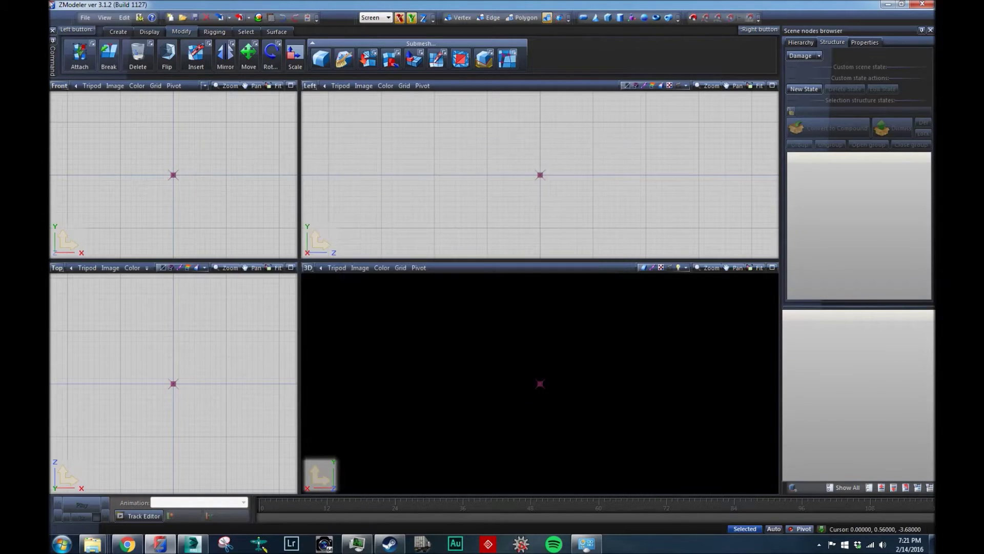
# Step: Start a file import and browse to Documents\American Truck Simulator\vehicle\truck\upgrade\bumper\peterbilt_579
pyautogui.click(85, 18)
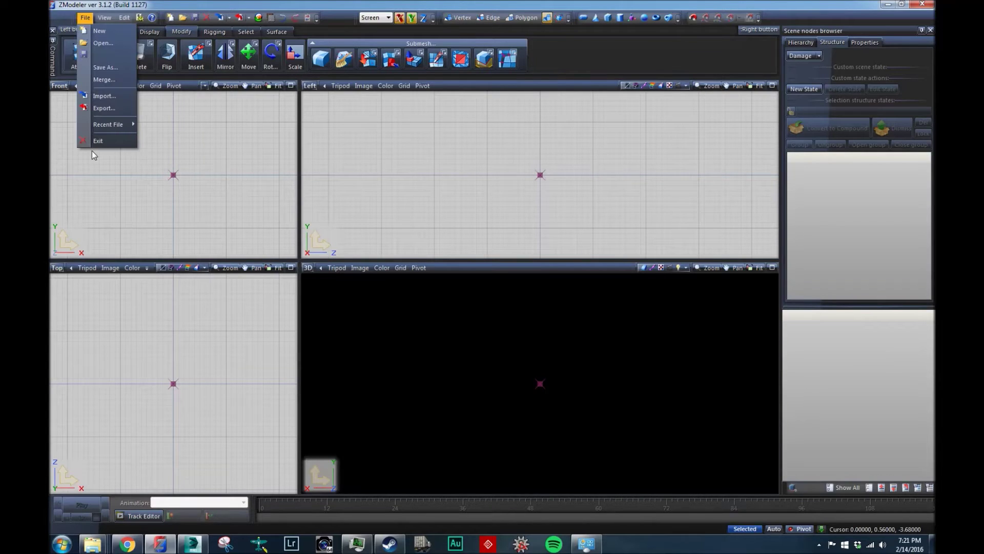
pyautogui.click(116, 96)
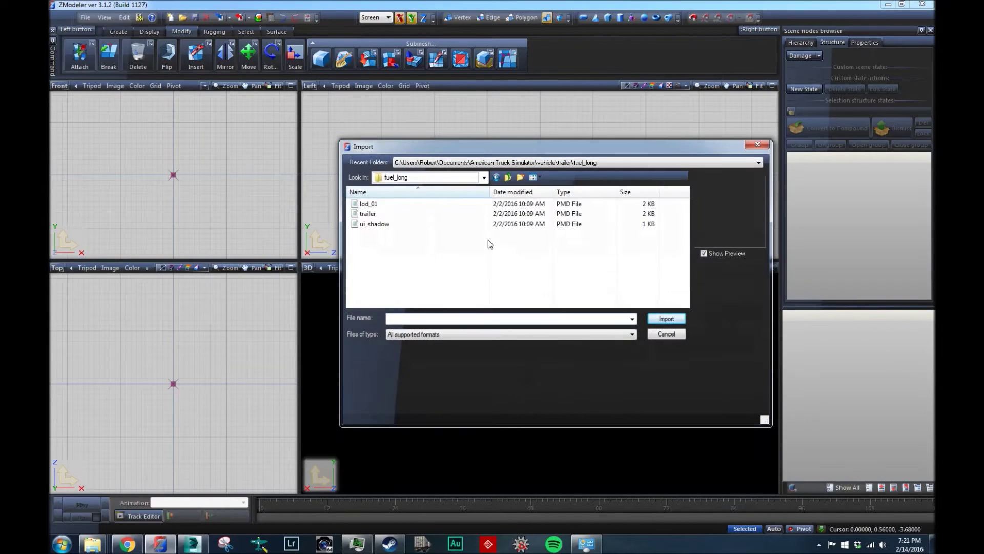
pyautogui.click(455, 180)
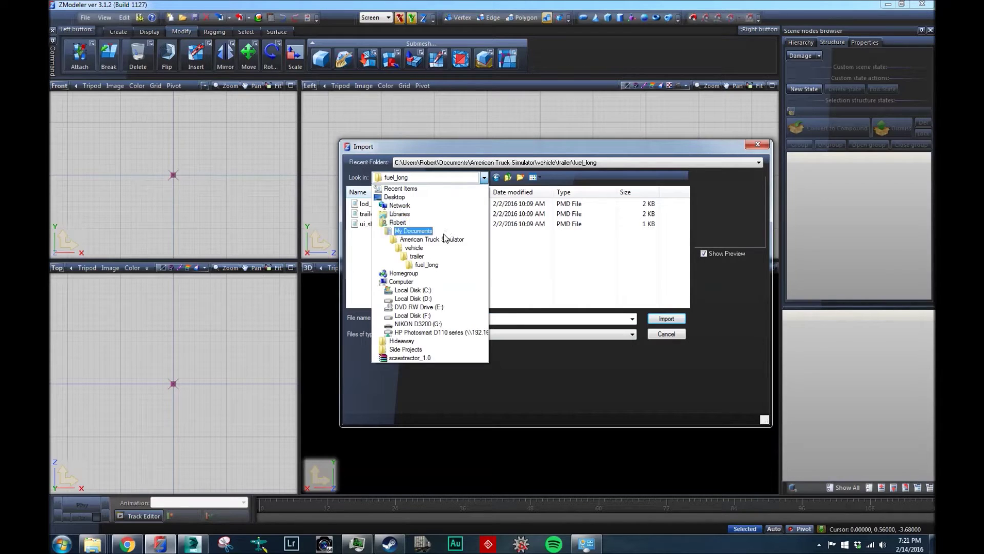
pyautogui.click(412, 230)
pyautogui.doubleClick(404, 245)
pyautogui.scroll(-6, 395, 266)
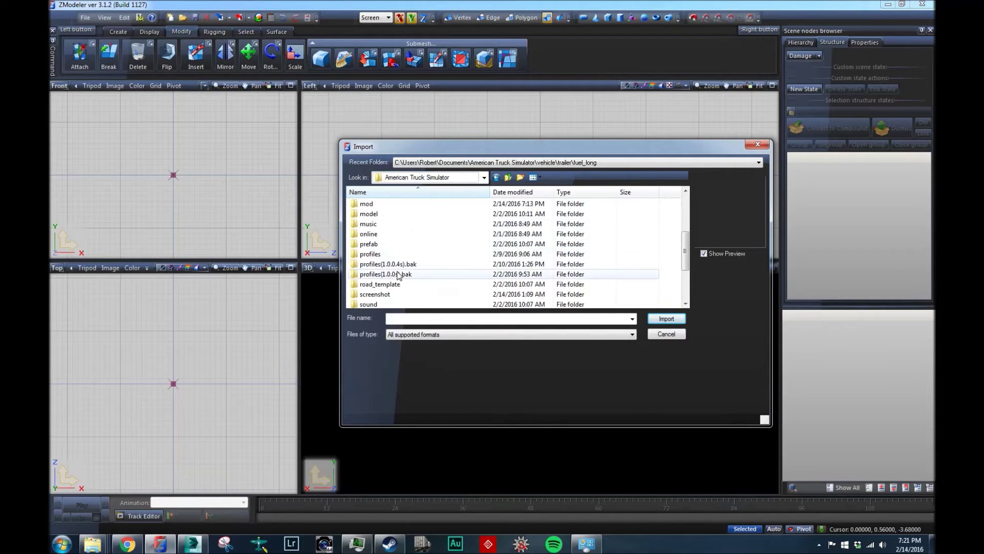
pyautogui.doubleClick(386, 295)
pyautogui.doubleClick(378, 243)
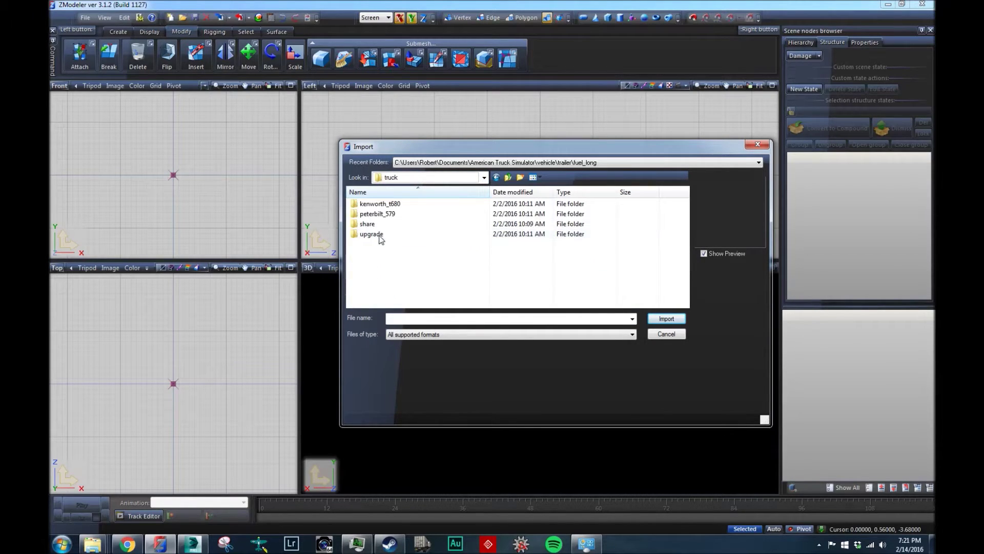
pyautogui.doubleClick(378, 234)
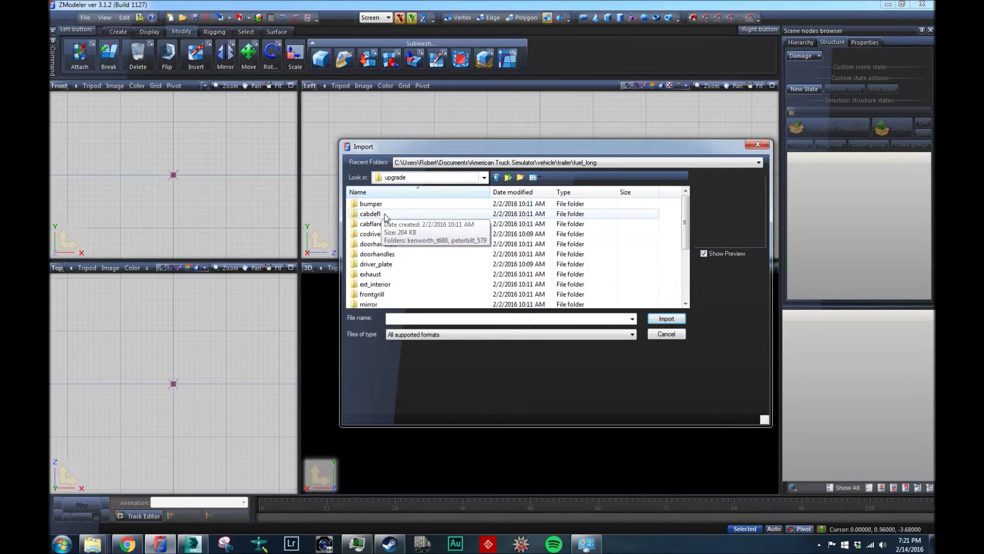
pyautogui.doubleClick(380, 204)
pyautogui.doubleClick(378, 215)
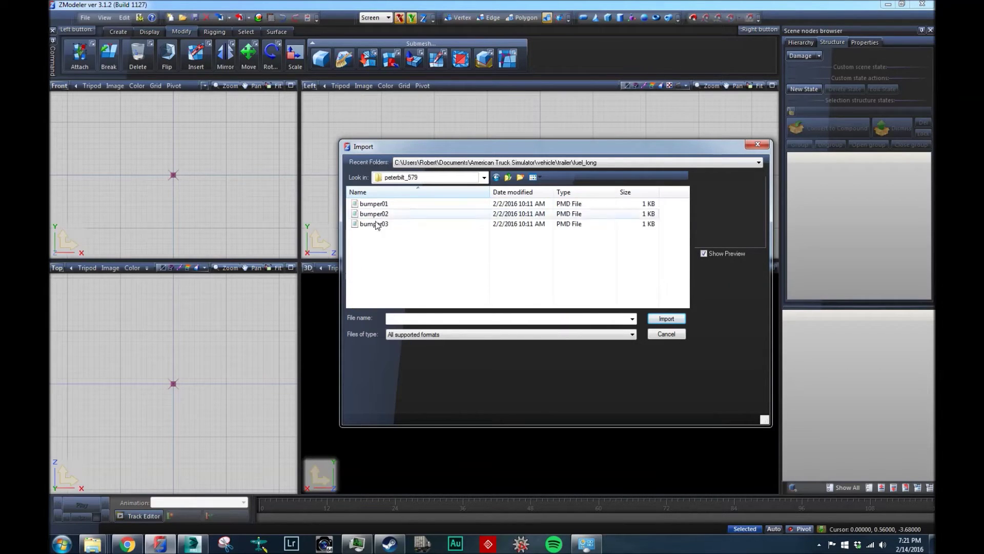
# Step: Select bumper02 and review the mod folder and base.scs location options
pyautogui.click(369, 204)
pyautogui.click(373, 213)
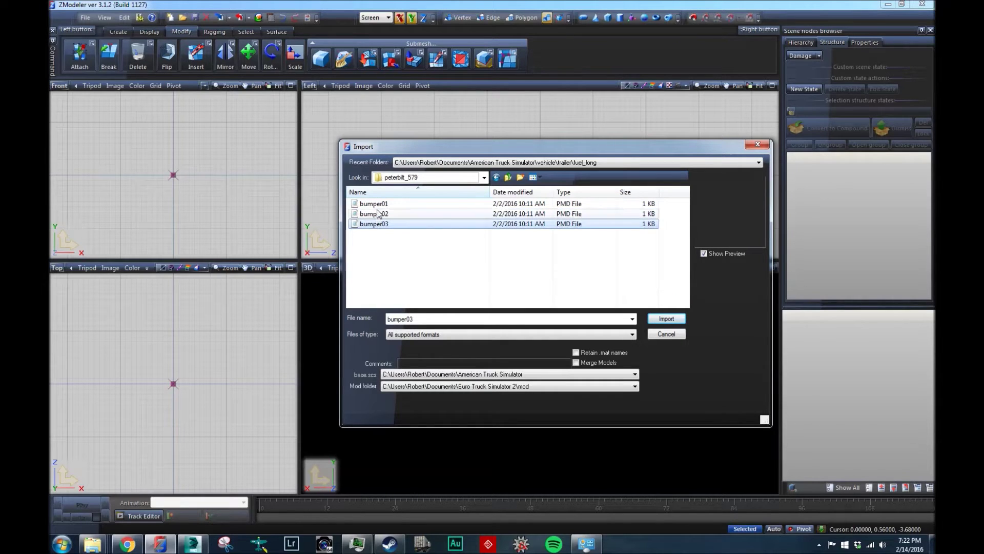
pyautogui.click(461, 390)
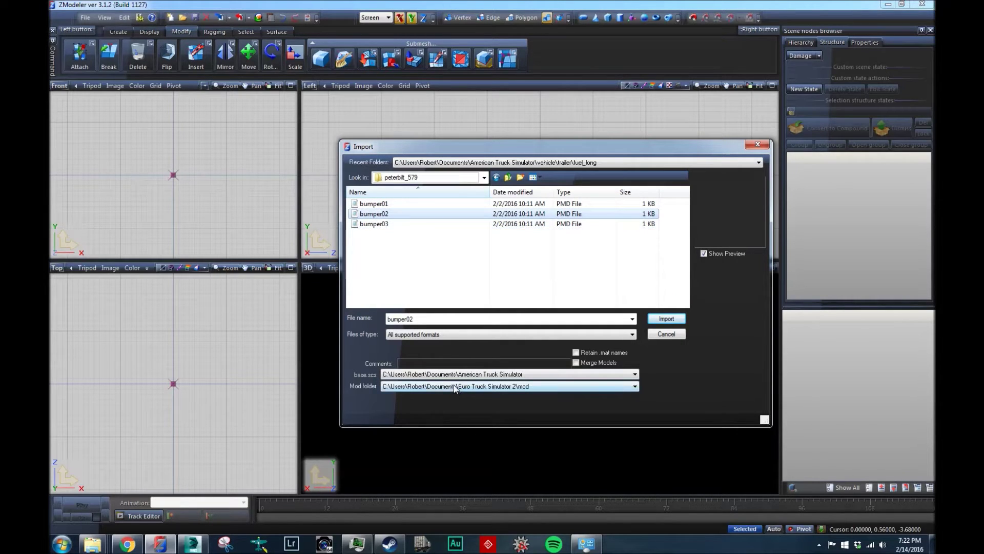
pyautogui.click(397, 378)
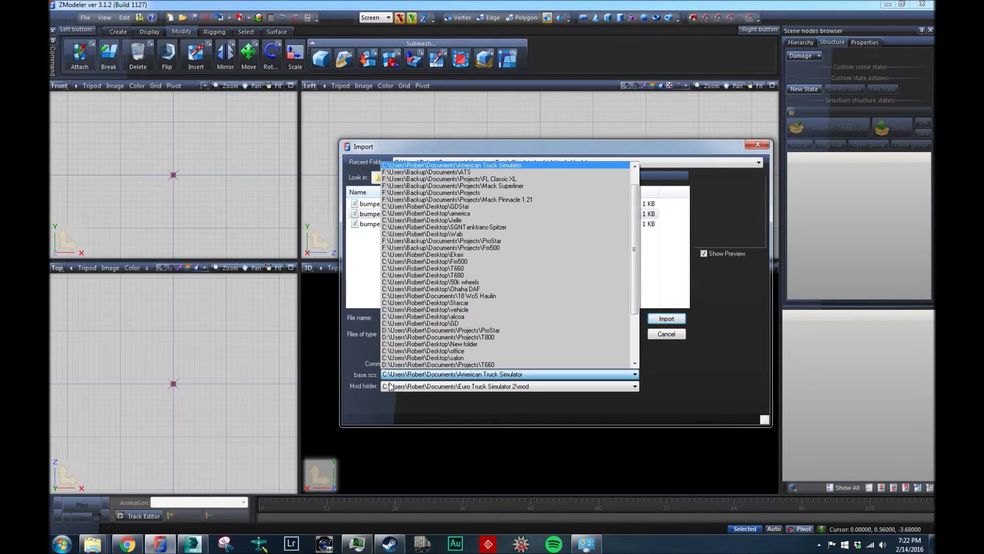
pyautogui.click(390, 401)
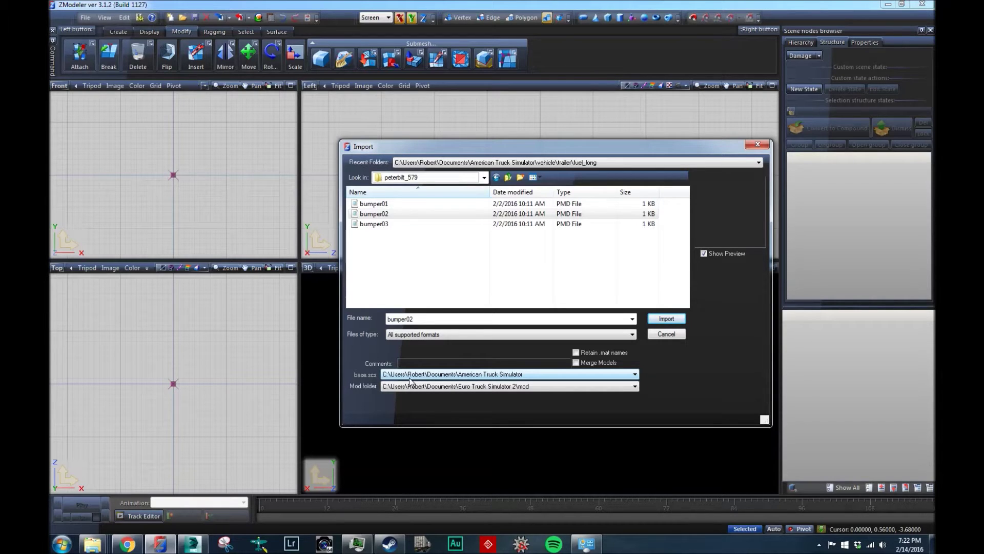
# Step: Set the base.scs location to Documents\American Truck Simulator via <Browse...>
pyautogui.click(410, 380)
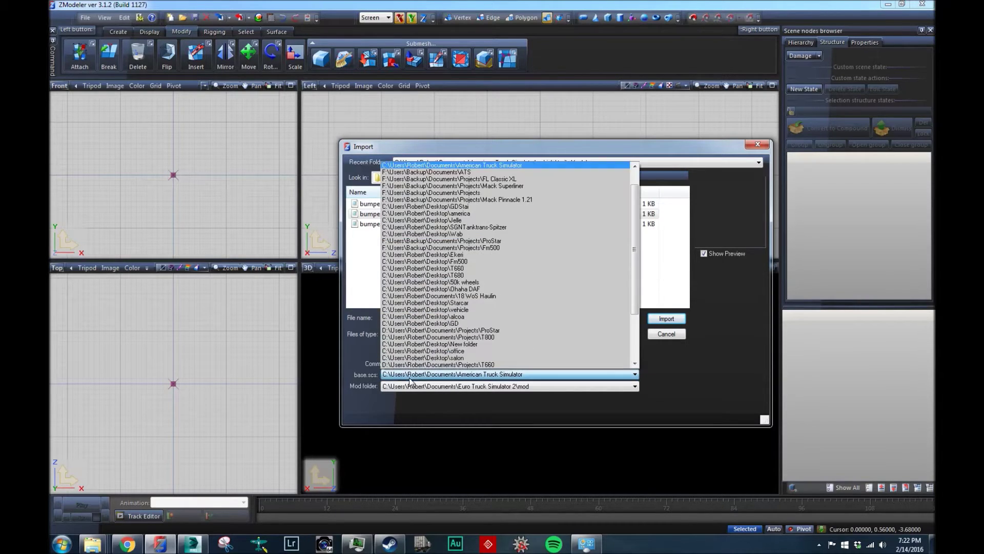
pyautogui.scroll(5, 410, 279)
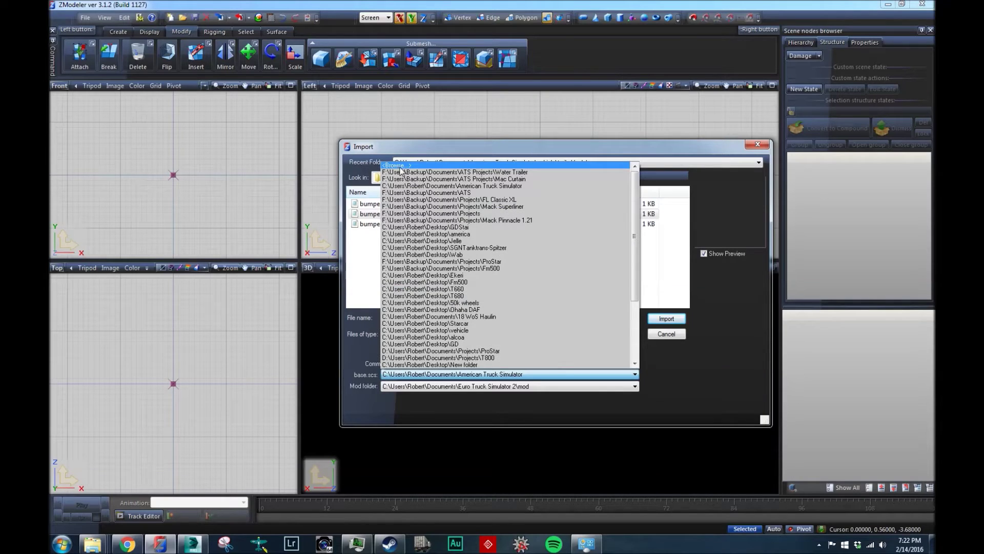
pyautogui.click(406, 171)
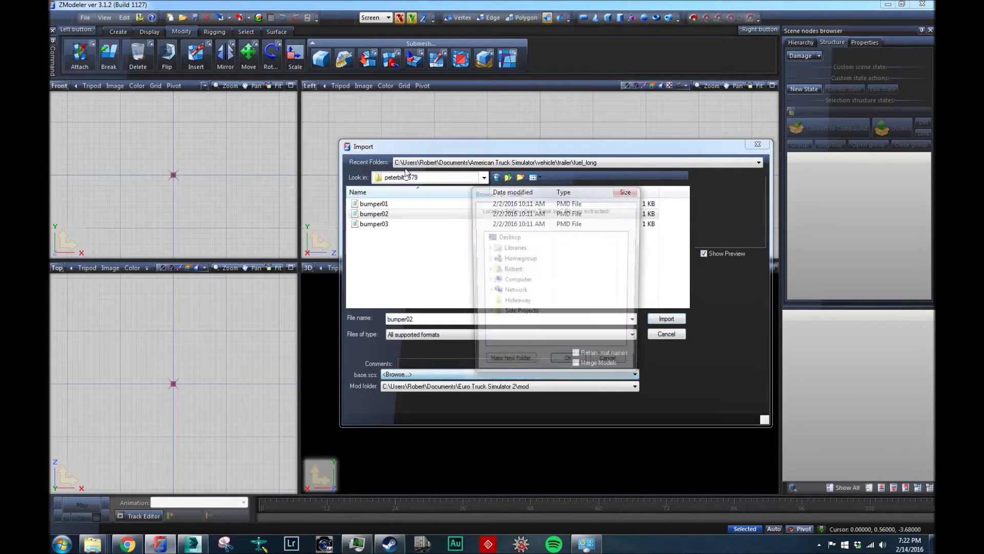
pyautogui.scroll(-2, 545, 294)
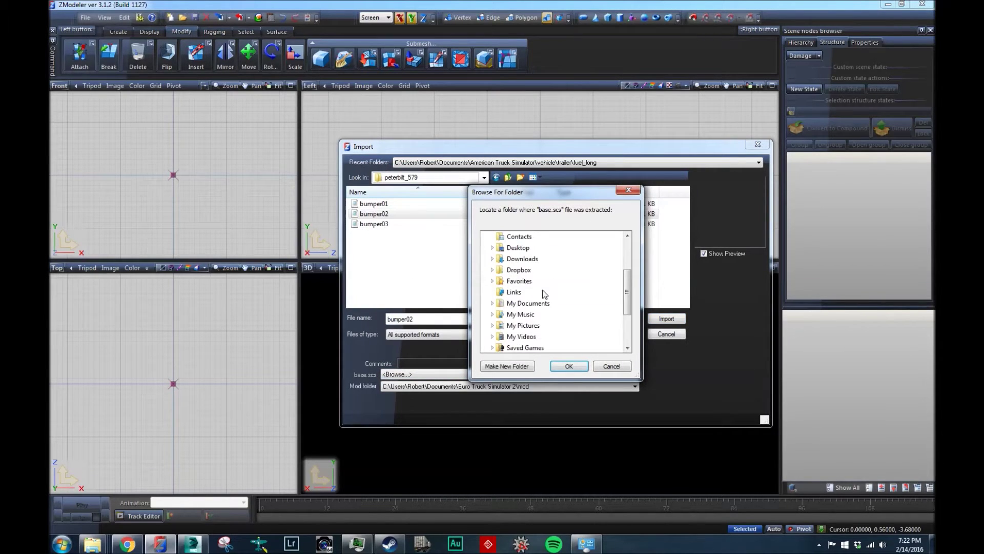
pyautogui.click(545, 303)
pyautogui.doubleClick(545, 303)
pyautogui.scroll(-1, 559, 308)
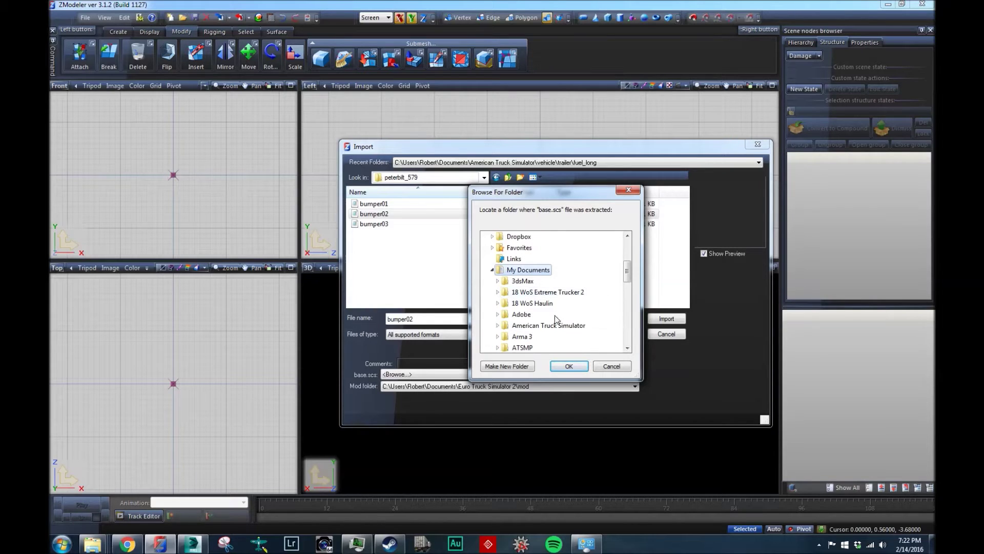
pyautogui.click(556, 322)
pyautogui.doubleClick(556, 322)
pyautogui.scroll(-3, 566, 286)
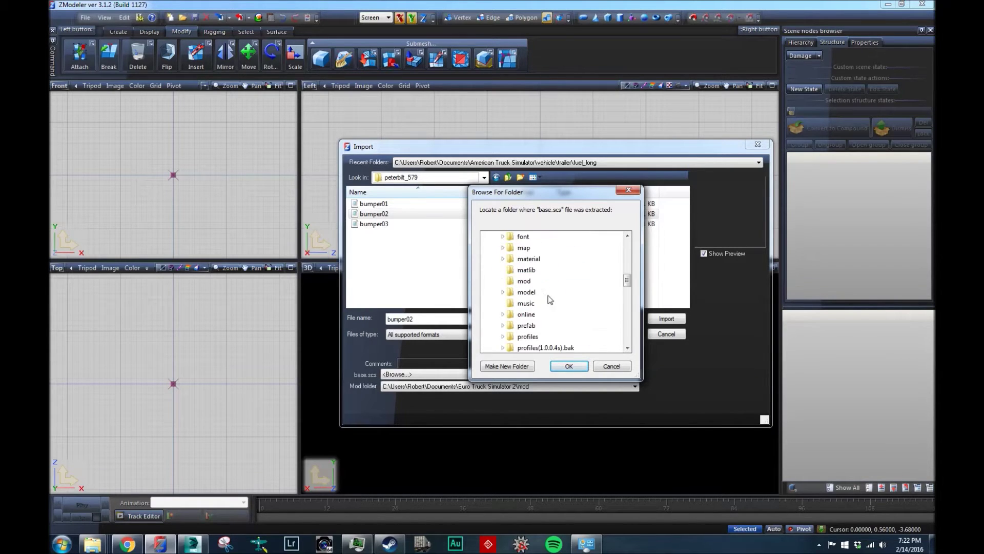
pyautogui.scroll(3, 547, 301)
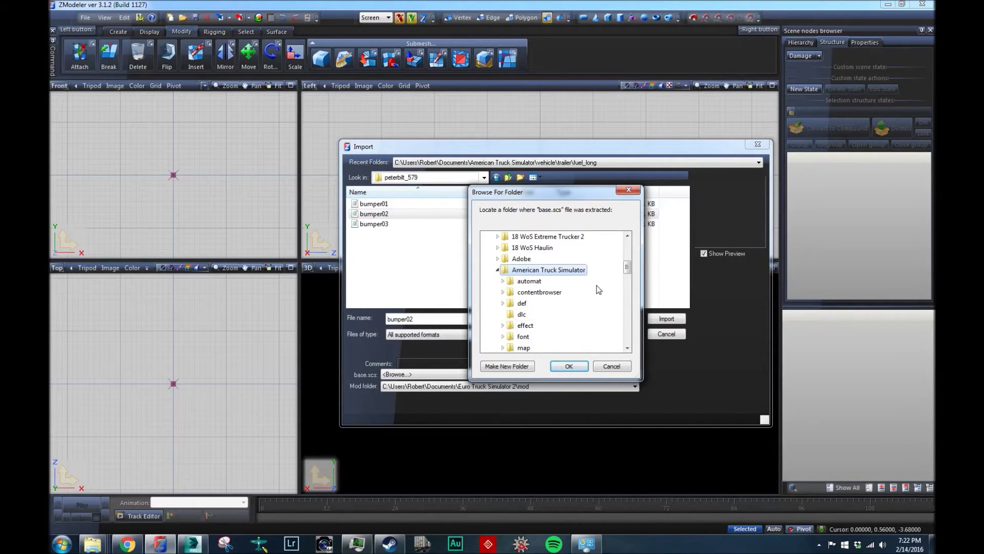
pyautogui.click(567, 365)
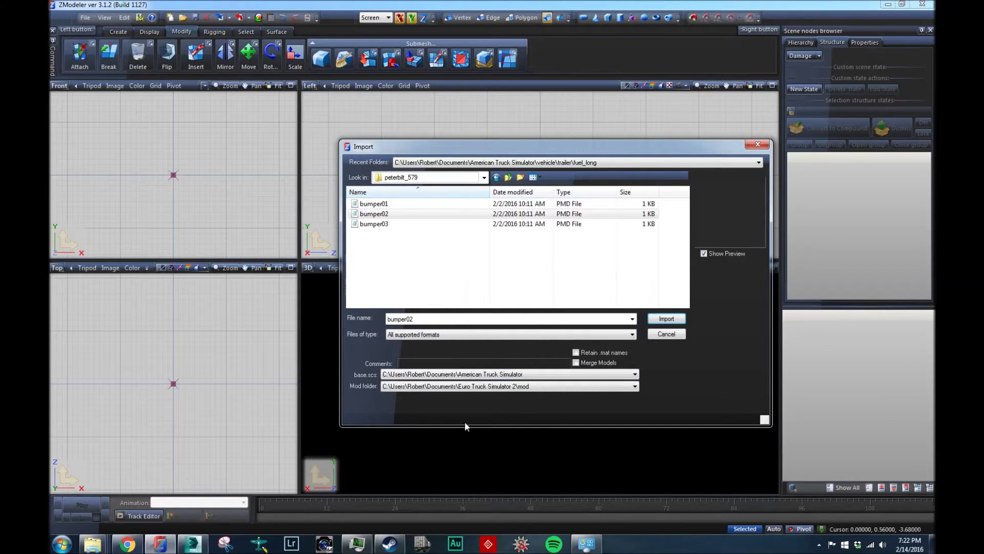
# Step: Leave the mod folder set to Euro Truck Simulator 2\mod
pyautogui.click(405, 388)
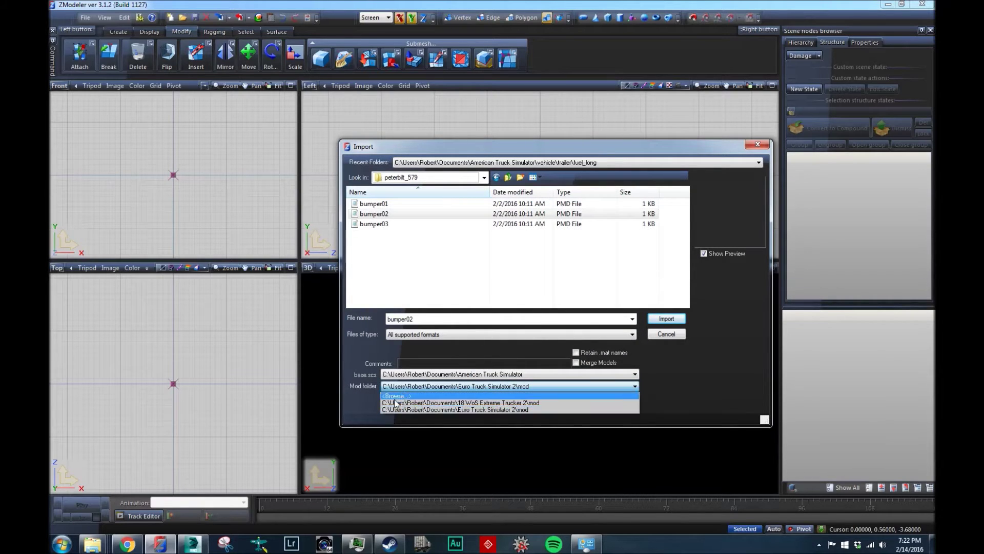
pyautogui.click(397, 374)
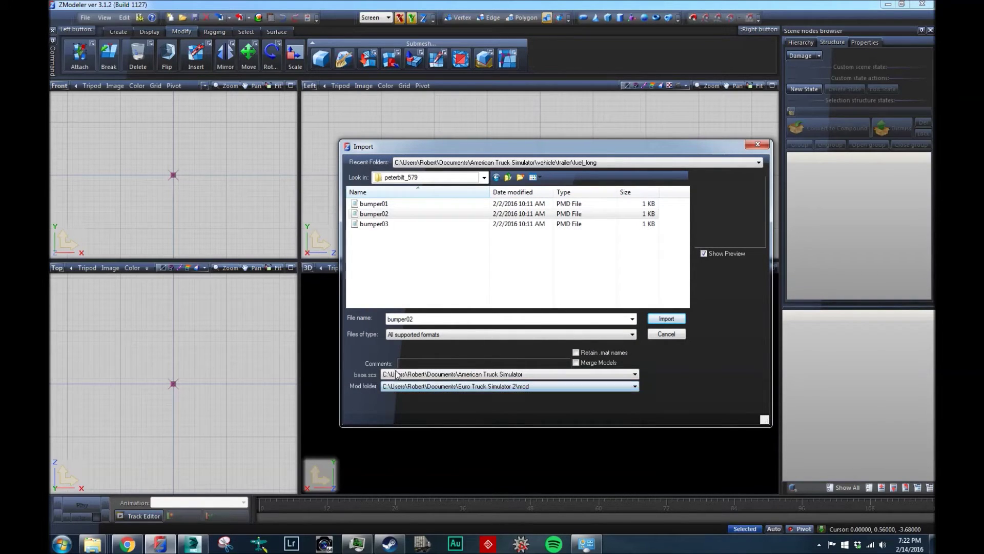
pyautogui.click(468, 388)
pyautogui.click(468, 389)
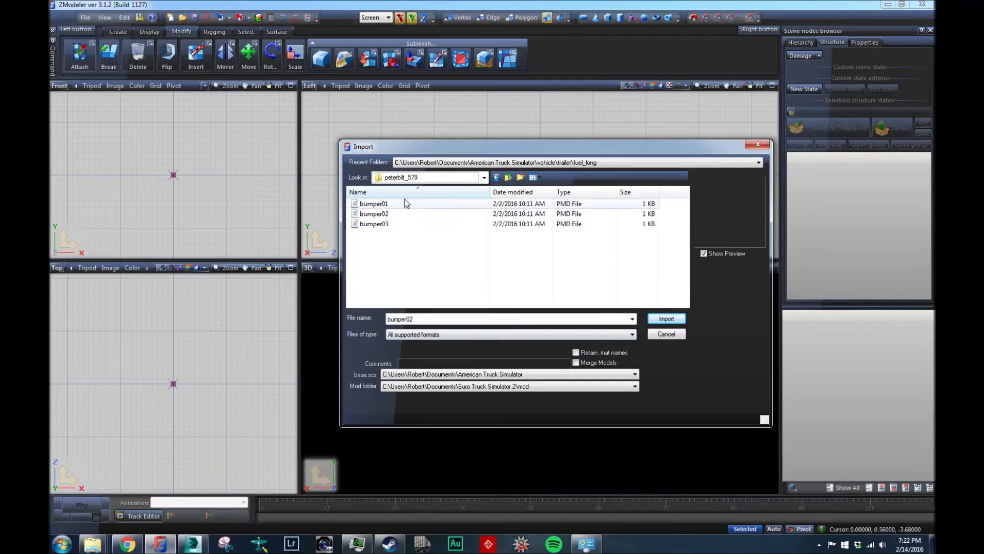
# Step: Try importing bumper02, dismiss the licence notice and restart ZModeler
pyautogui.click(396, 214)
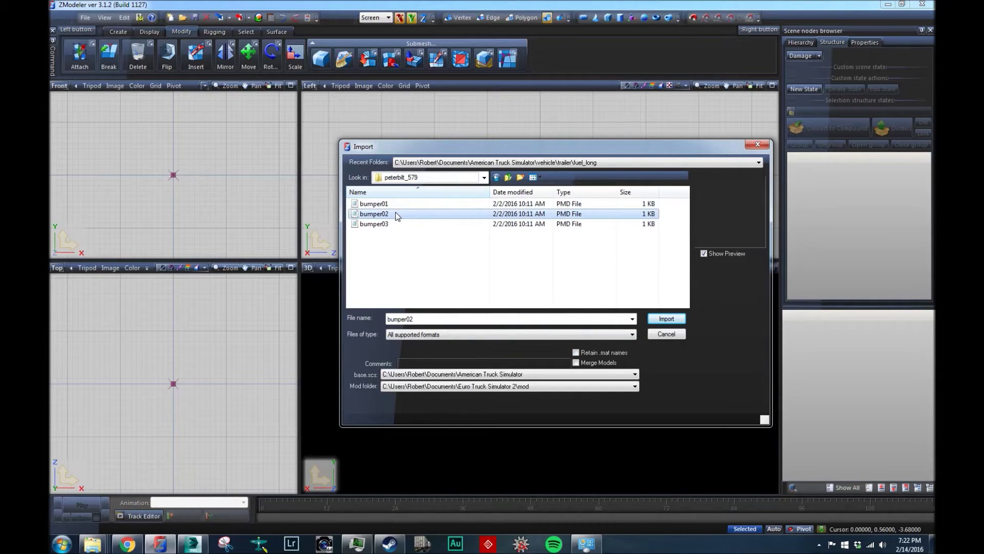
pyautogui.doubleClick(396, 215)
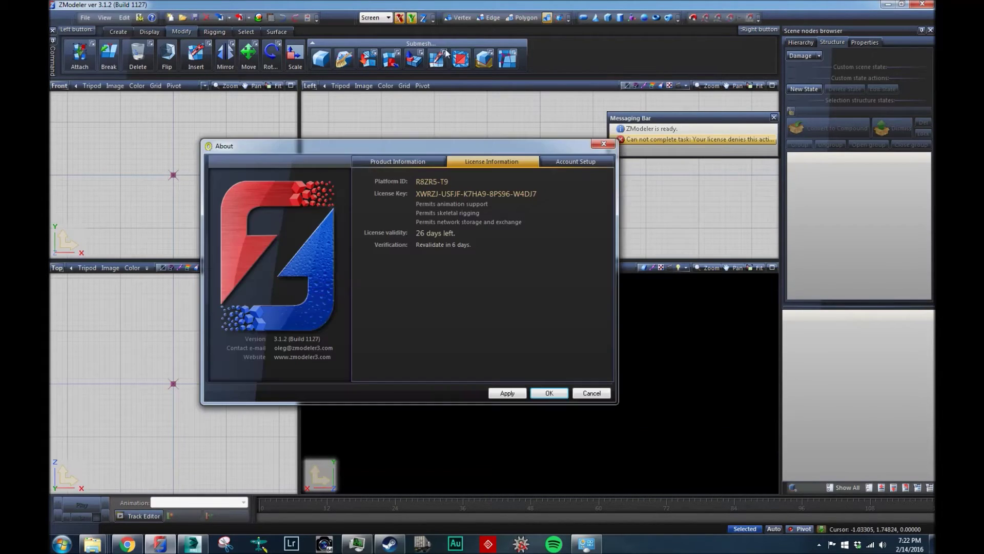
pyautogui.click(545, 392)
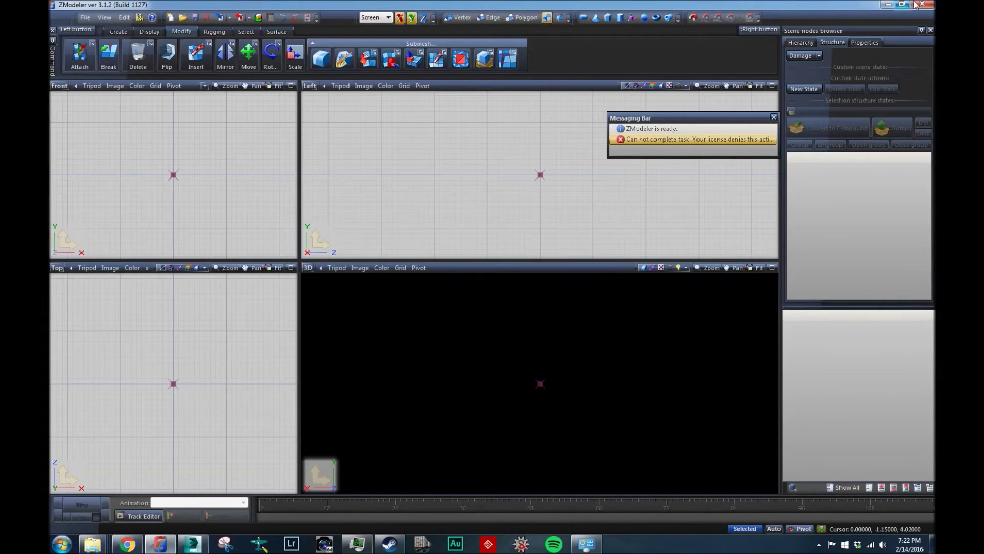
pyautogui.click(921, 5)
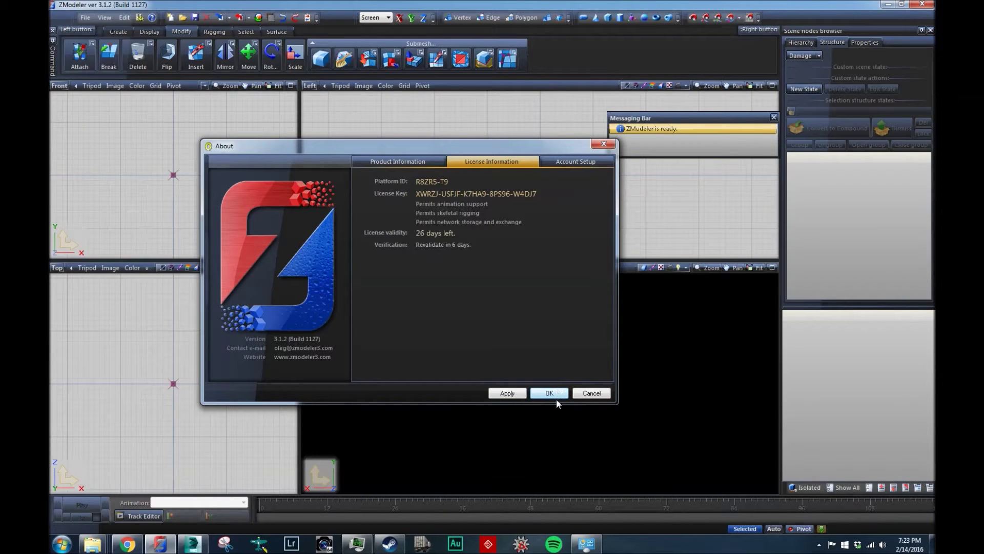
pyautogui.click(547, 392)
# Step: Import bumper02 through File > Import and select the bumper in the viewport
pyautogui.click(86, 18)
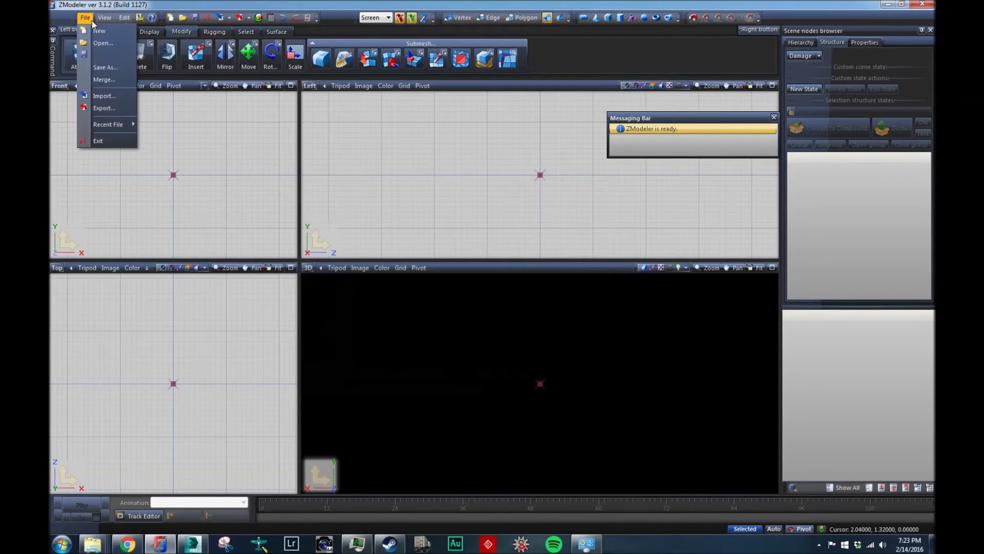
pyautogui.click(97, 85)
pyautogui.doubleClick(373, 214)
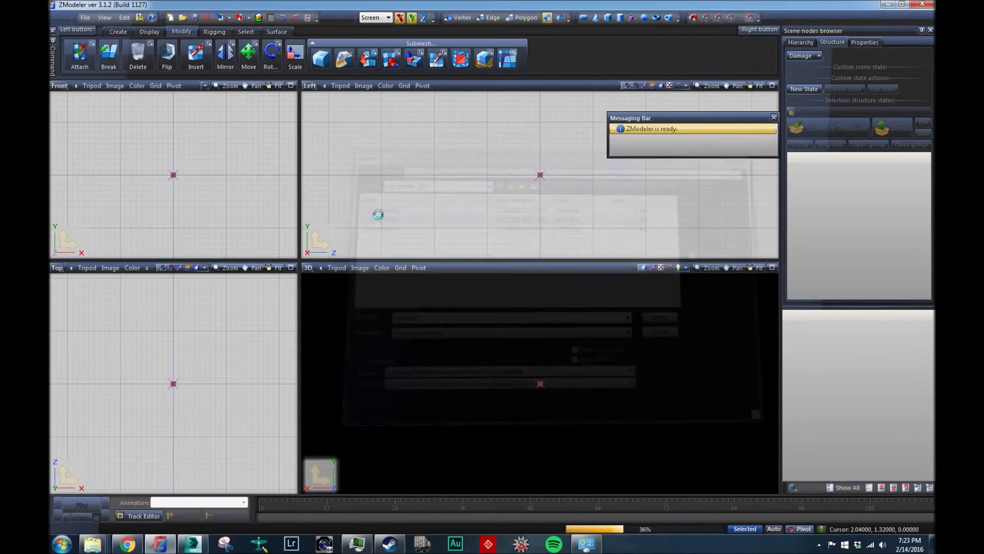
pyautogui.moveTo(543, 379); pyautogui.dragTo(475, 383, button='middle')
pyautogui.scroll(6, 667, 378)
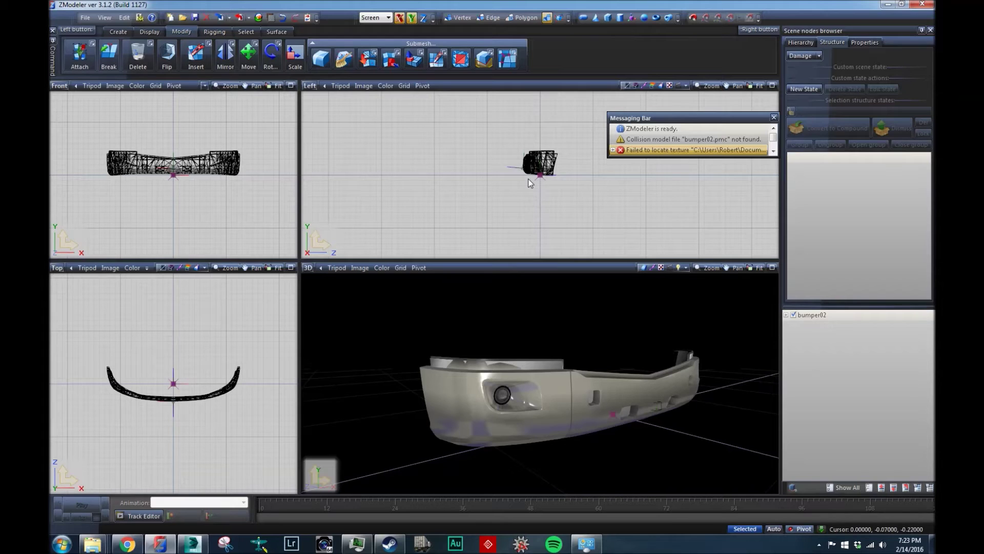
pyautogui.click(534, 162)
# Step: Deselect the bumper and close the Messaging Bar
pyautogui.click(497, 213)
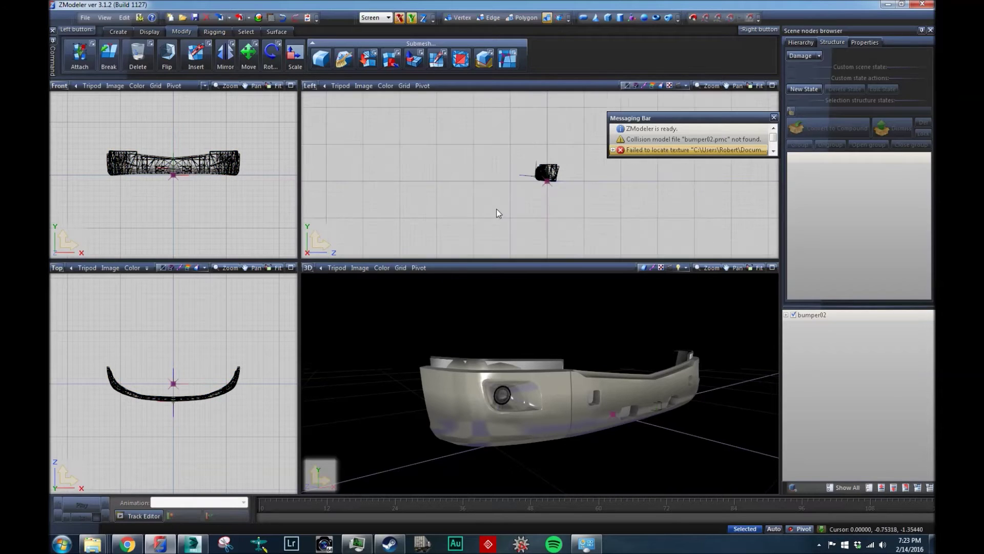
pyautogui.scroll(-2, 543, 185)
pyautogui.click(774, 117)
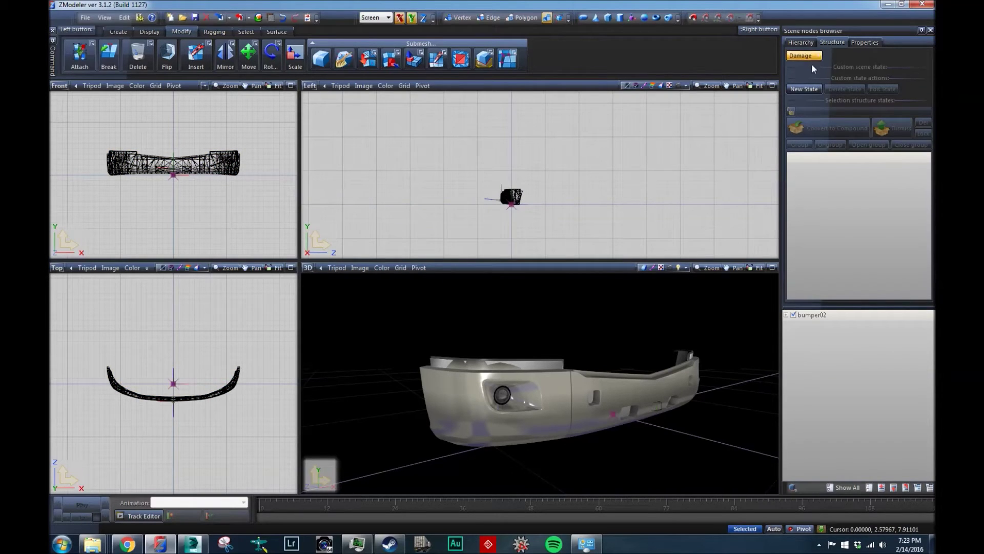
pyautogui.scroll(2, 554, 208)
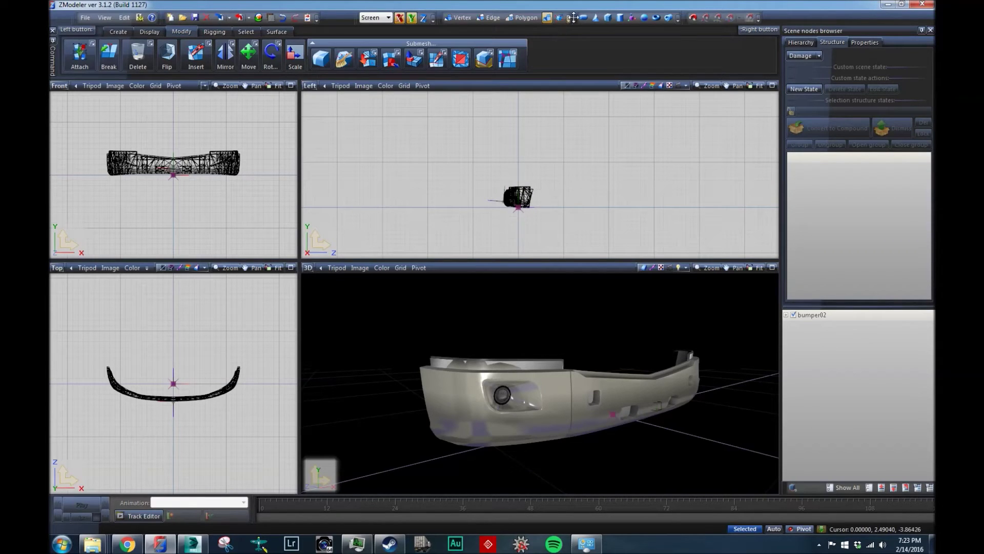
# Step: Draw a cylinder just in front of the bumper in the Left view and confirm it
pyautogui.click(619, 17)
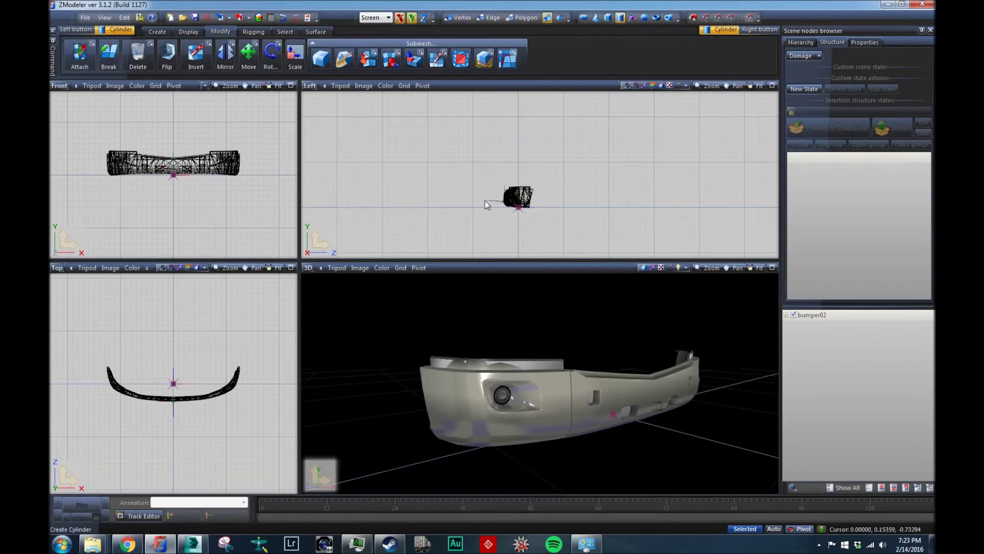
pyautogui.moveTo(488, 200); pyautogui.dragTo(496, 211)
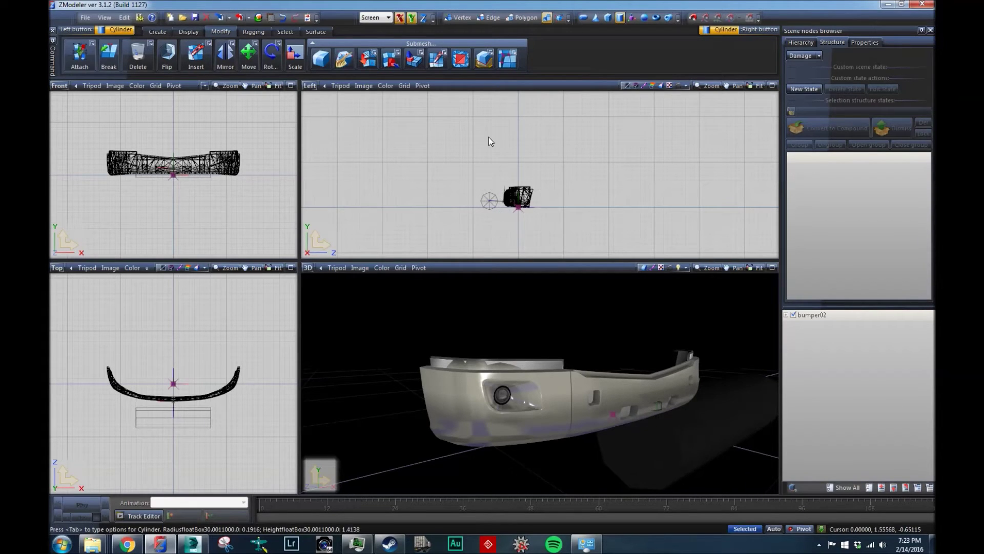
pyautogui.press('Tab')
pyautogui.click(528, 253)
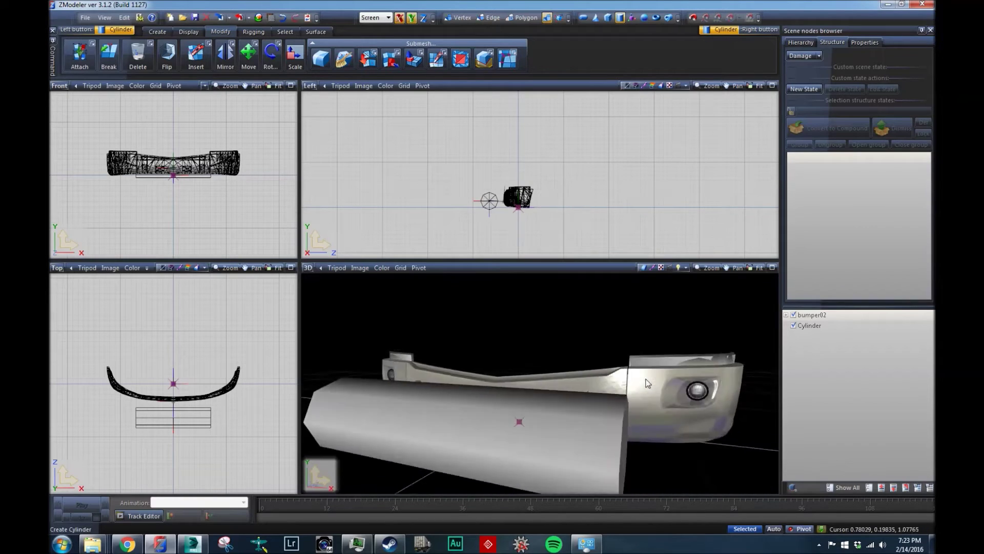
pyautogui.moveTo(647, 383); pyautogui.dragTo(612, 420, button='middle')
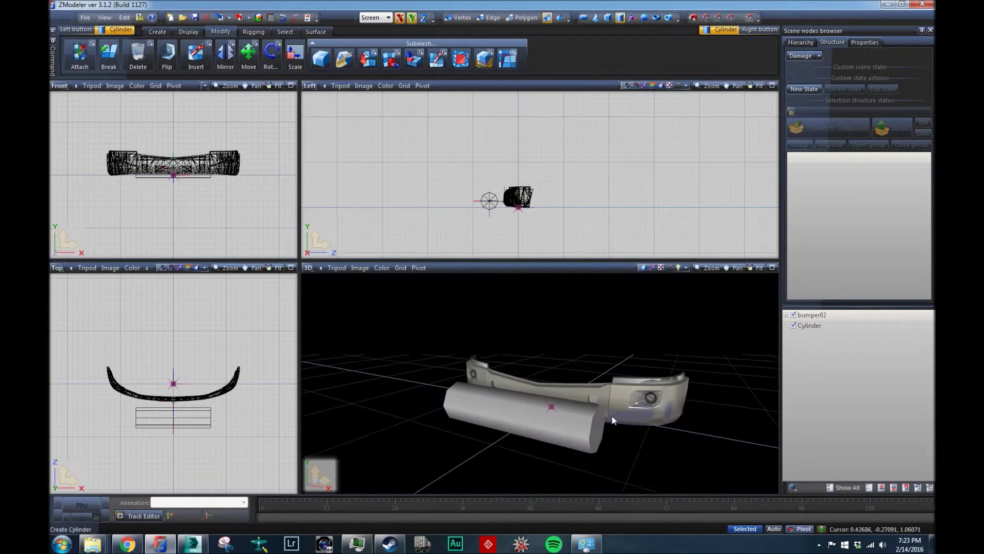
pyautogui.scroll(2, 613, 419)
pyautogui.hotkey('alt', 'm')
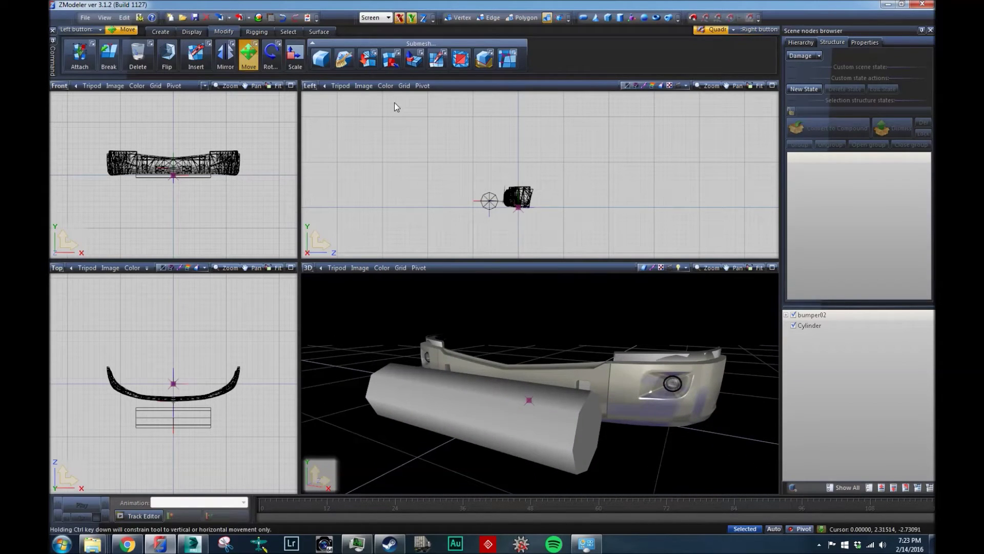
# Step: Expand bumper02 and Defaultpart in the scene browser
pyautogui.click(288, 31)
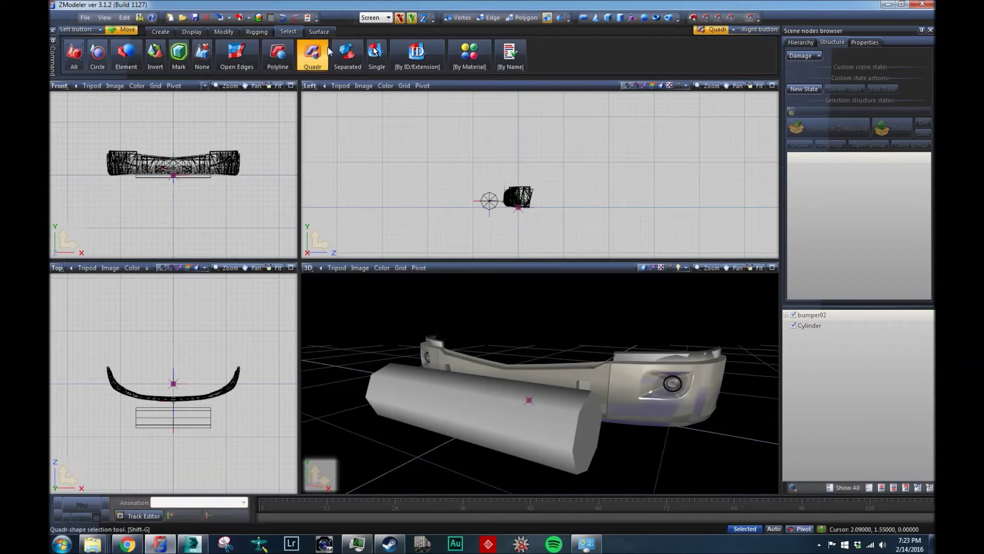
pyautogui.moveTo(759, 364); pyautogui.dragTo(767, 388, button='middle')
pyautogui.click(817, 326)
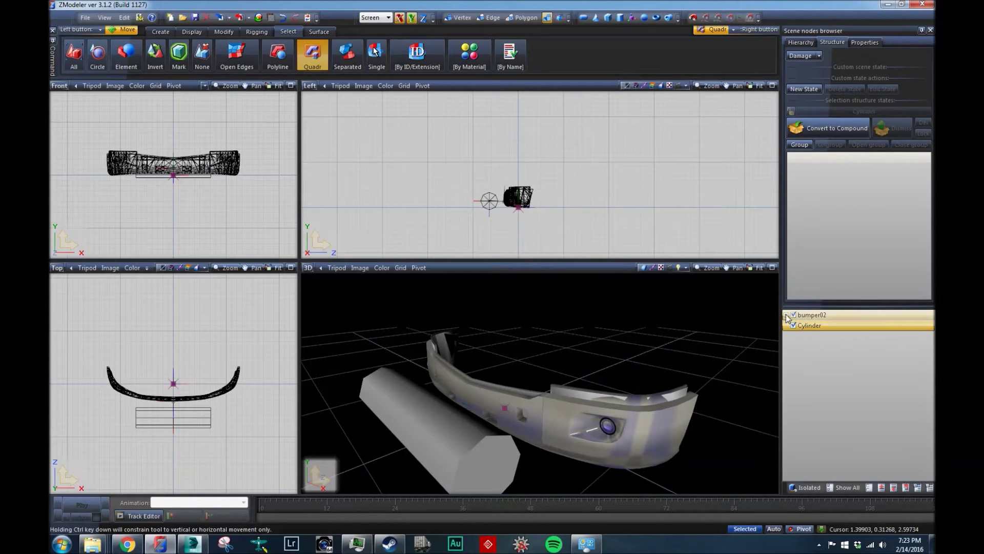
pyautogui.click(787, 315)
pyautogui.click(793, 325)
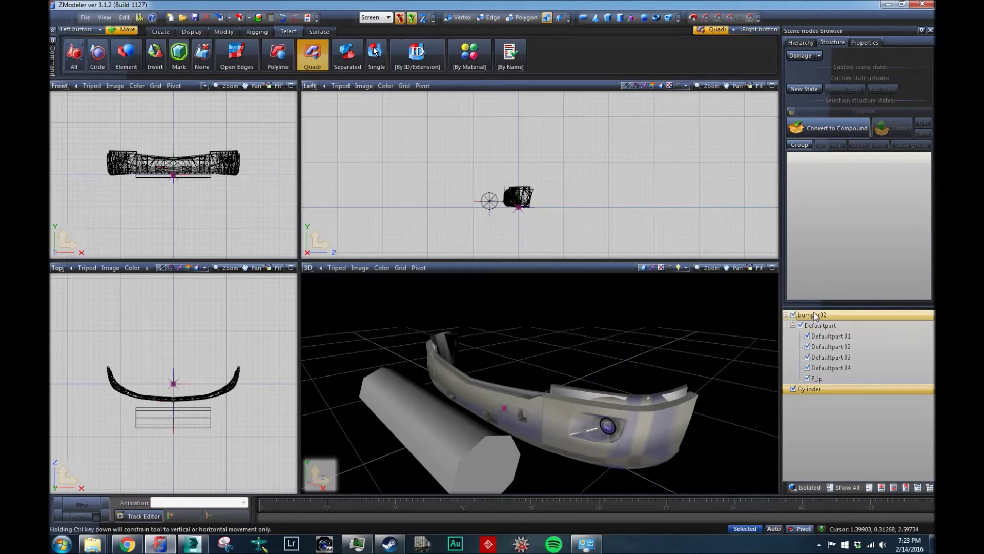
pyautogui.click(820, 325)
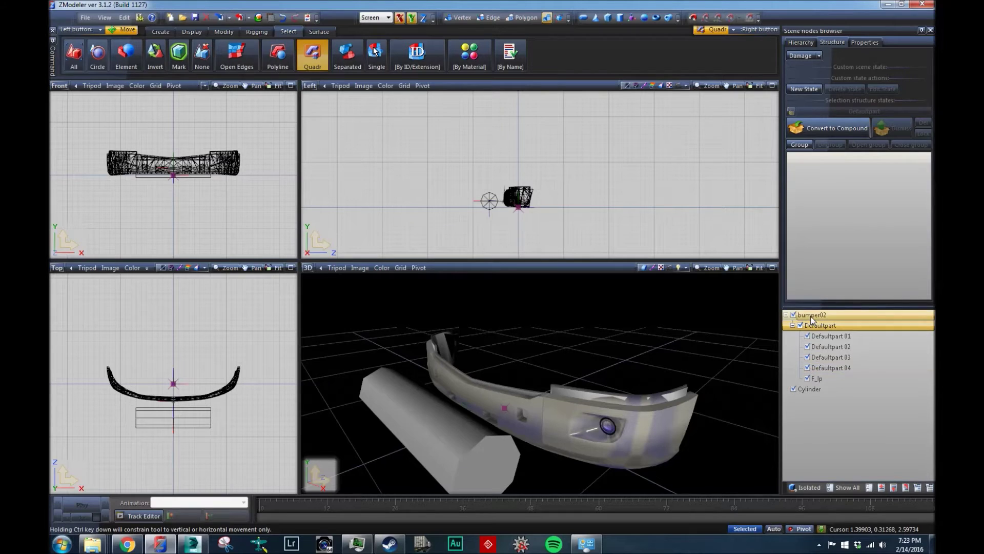
# Step: Drag the Cylinder node onto Defaultpart to make it a child
pyautogui.scroll(-3, 581, 389)
pyautogui.scroll(3, 581, 388)
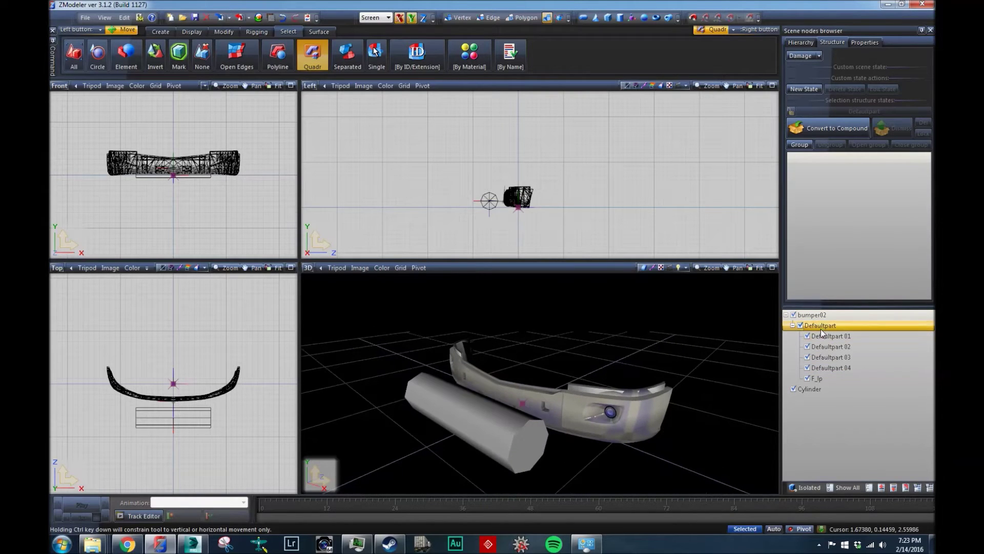
pyautogui.click(817, 391)
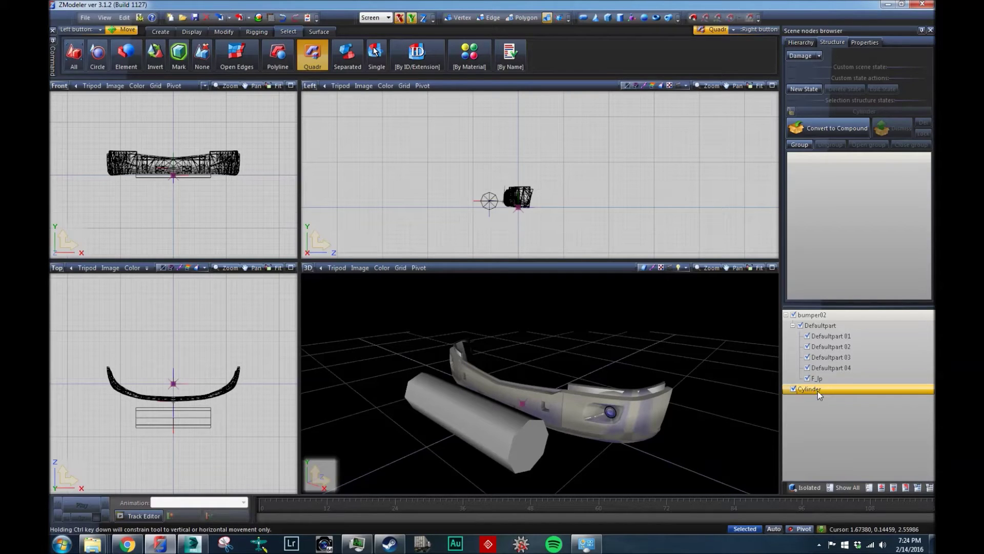
pyautogui.keyDown('ctrl'); pyautogui.click(828, 328); pyautogui.keyUp('ctrl')
pyautogui.moveTo(830, 332); pyautogui.dragTo(830, 332)
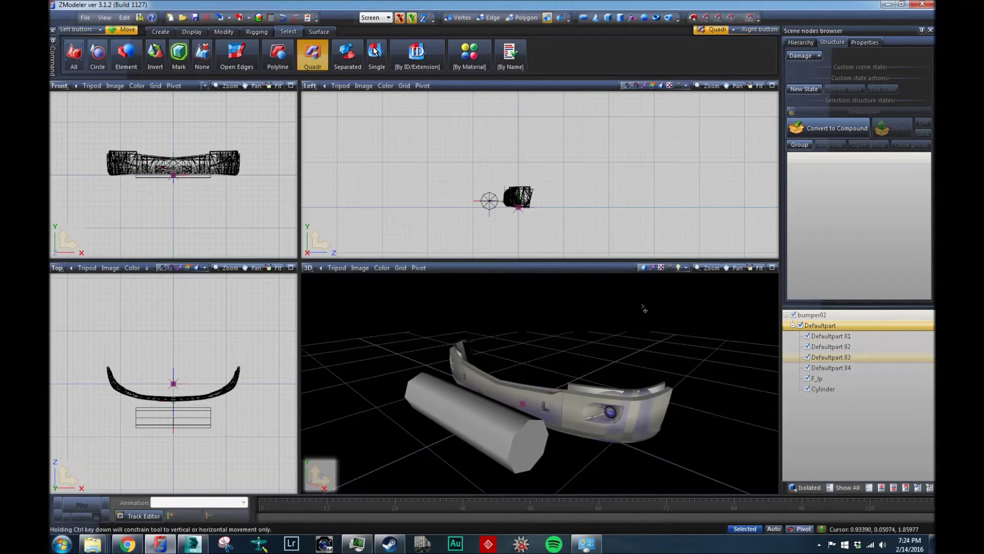
# Step: Set the cylinder's polygon material to bumper02_3_color, then deselect it
pyautogui.click(376, 59)
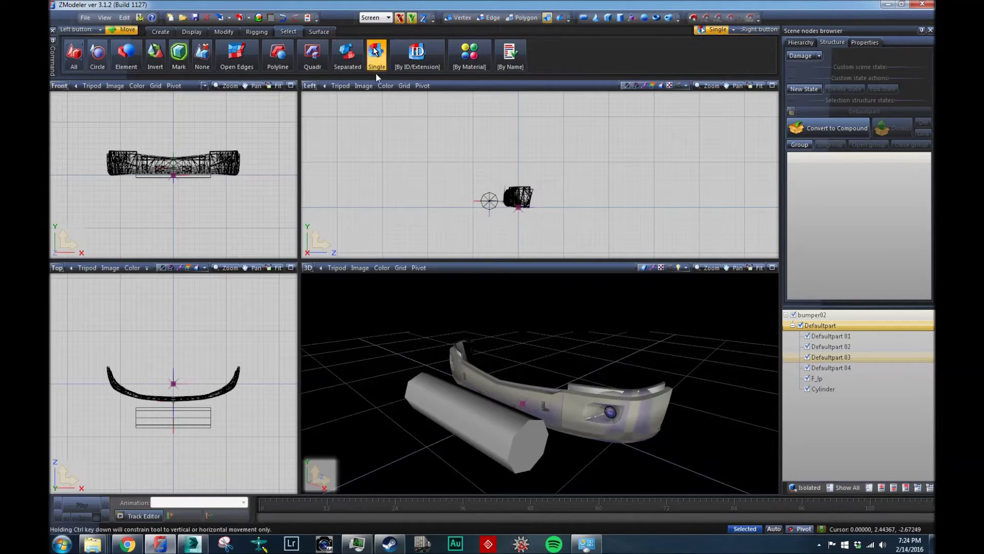
pyautogui.scroll(2, 466, 208)
pyautogui.click(506, 209)
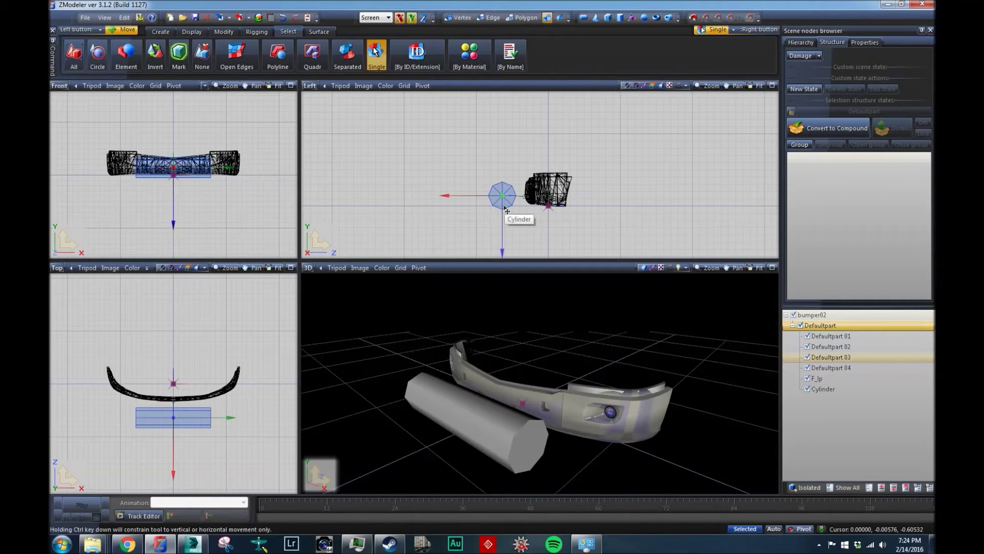
pyautogui.click(507, 209)
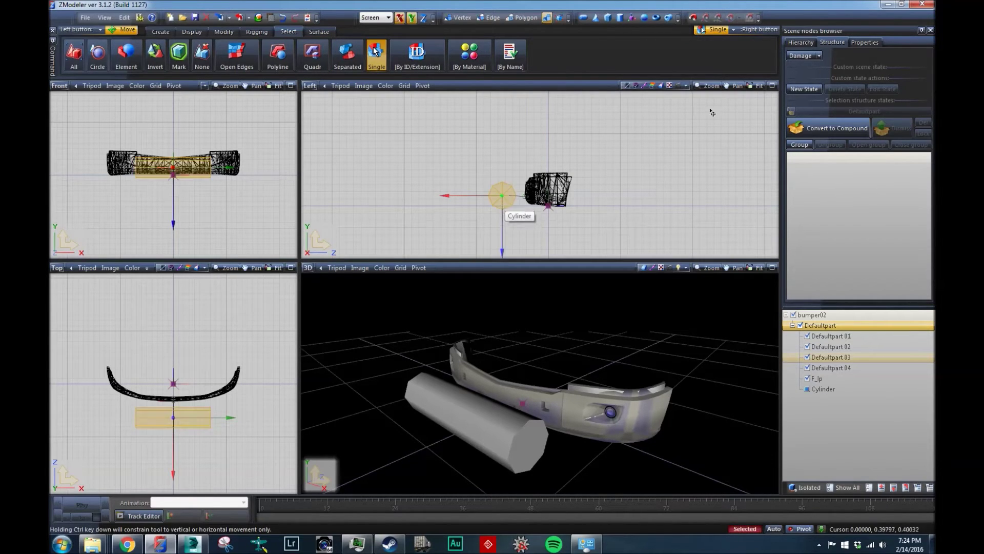
pyautogui.click(864, 42)
pyautogui.click(798, 205)
pyautogui.click(879, 238)
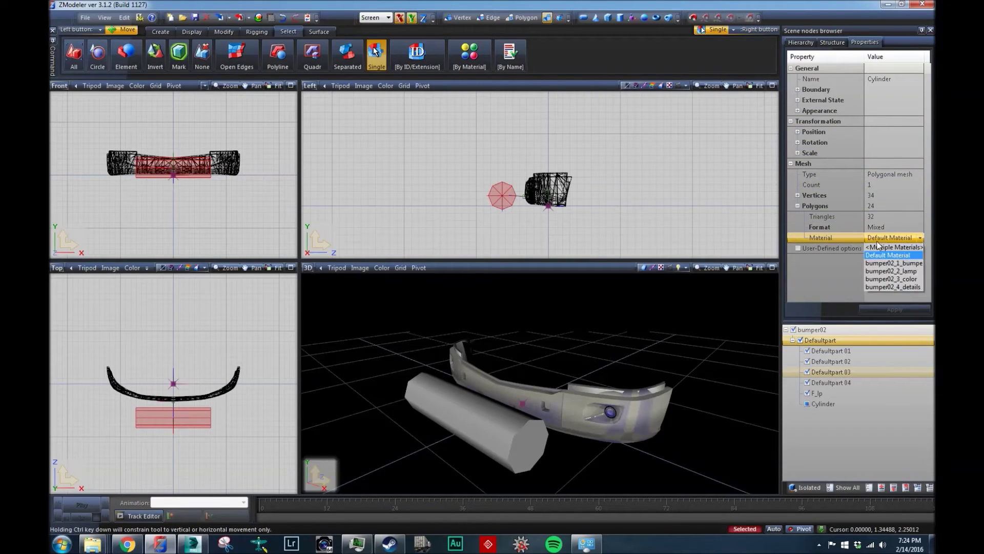
pyautogui.click(896, 279)
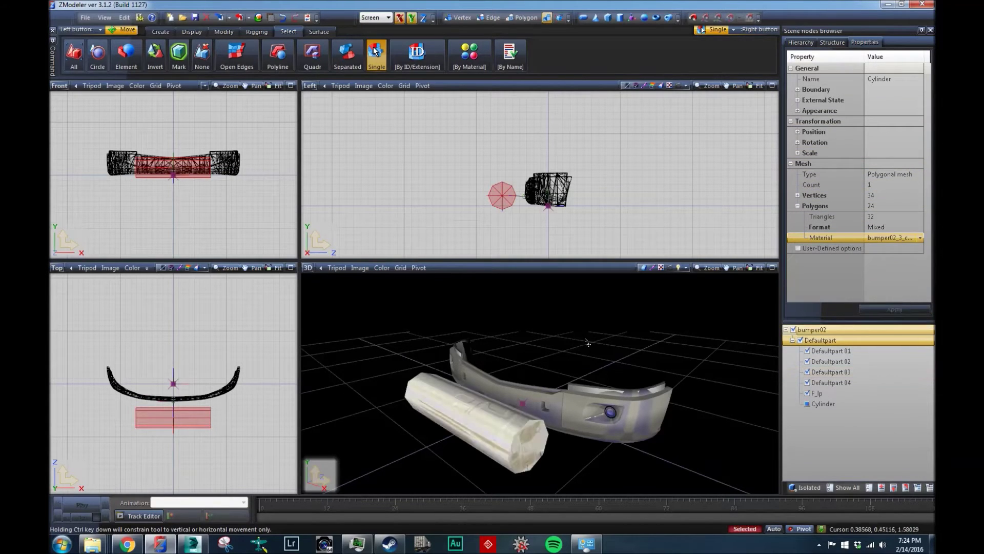
pyautogui.moveTo(605, 390); pyautogui.dragTo(713, 512, button='middle')
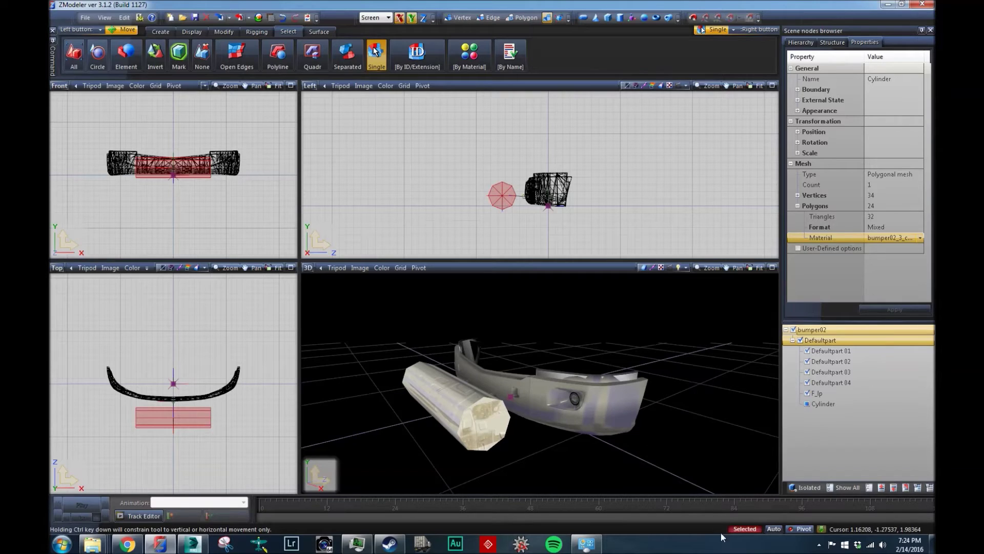
pyautogui.click(707, 219)
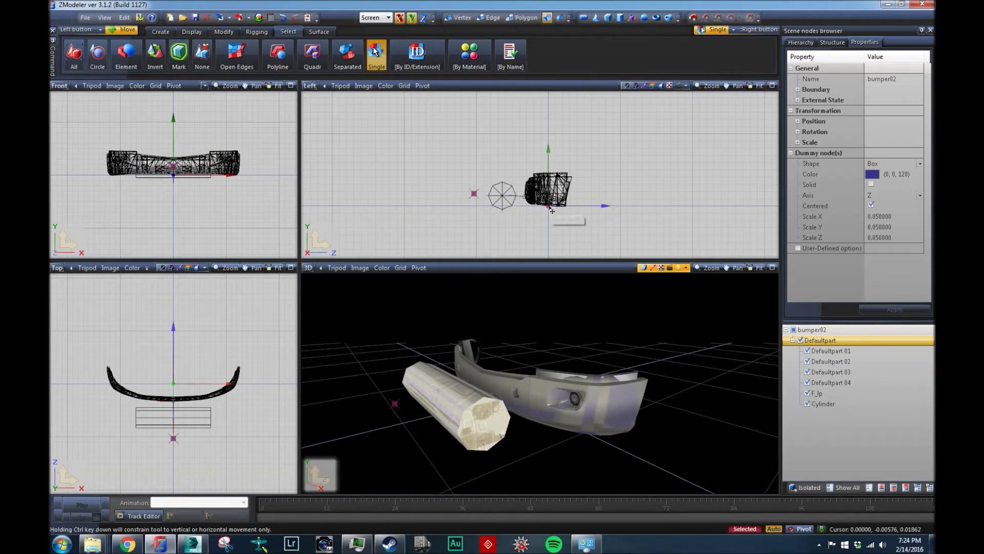
# Step: Enable user-defined options on the bumper02 dummy with Origin /vehicle/truck/upgrade/bumper/peterbilt_579
pyautogui.scroll(5, 551, 212)
pyautogui.scroll(2, 550, 208)
pyautogui.click(547, 205)
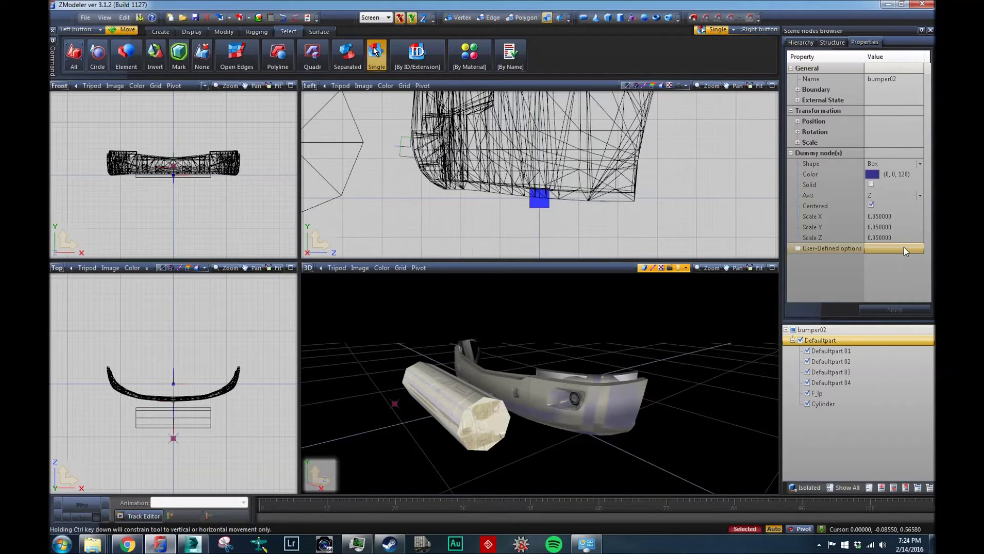
pyautogui.click(903, 247)
pyautogui.click(481, 238)
pyautogui.click(478, 239)
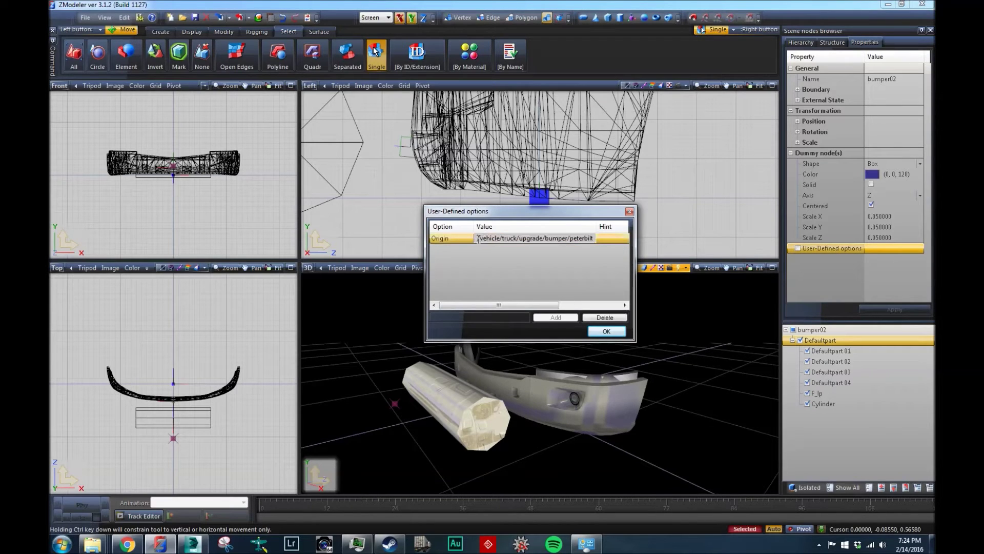
pyautogui.moveTo(503, 241); pyautogui.dragTo(600, 252)
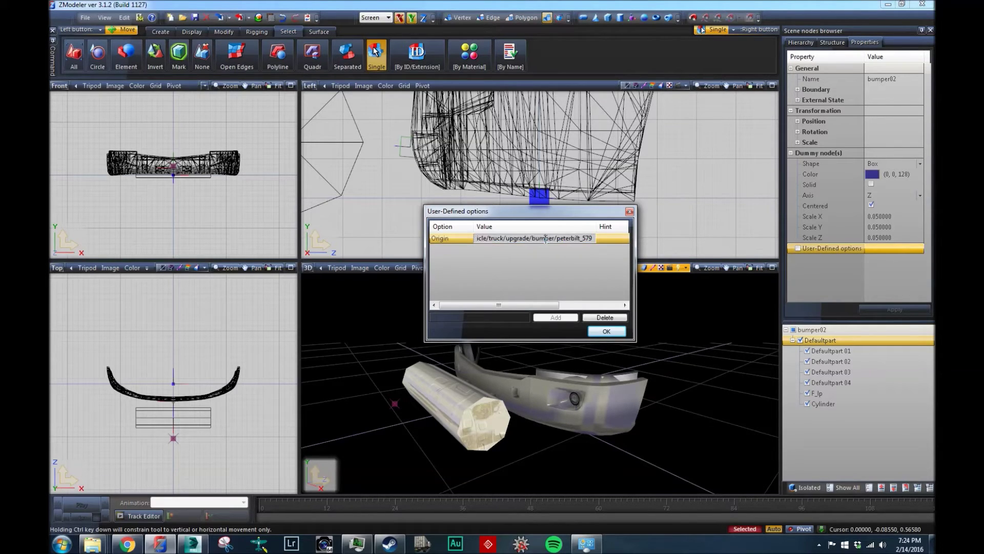
pyautogui.click(509, 236)
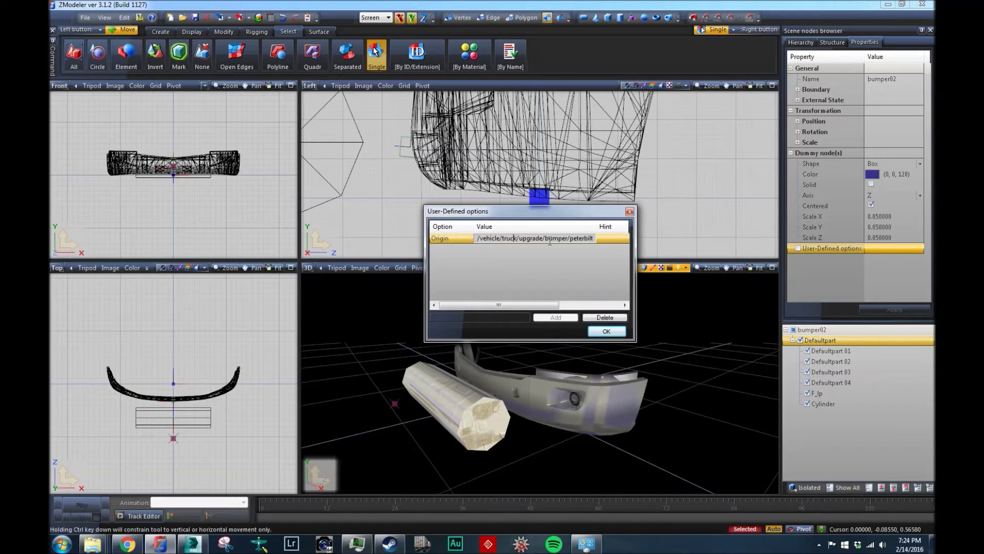
pyautogui.press('Return')
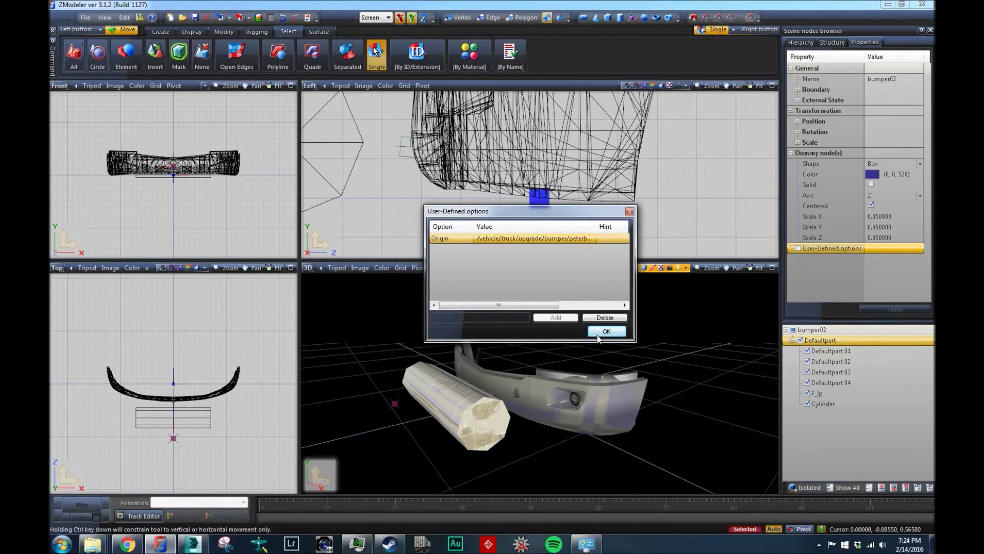
pyautogui.click(598, 332)
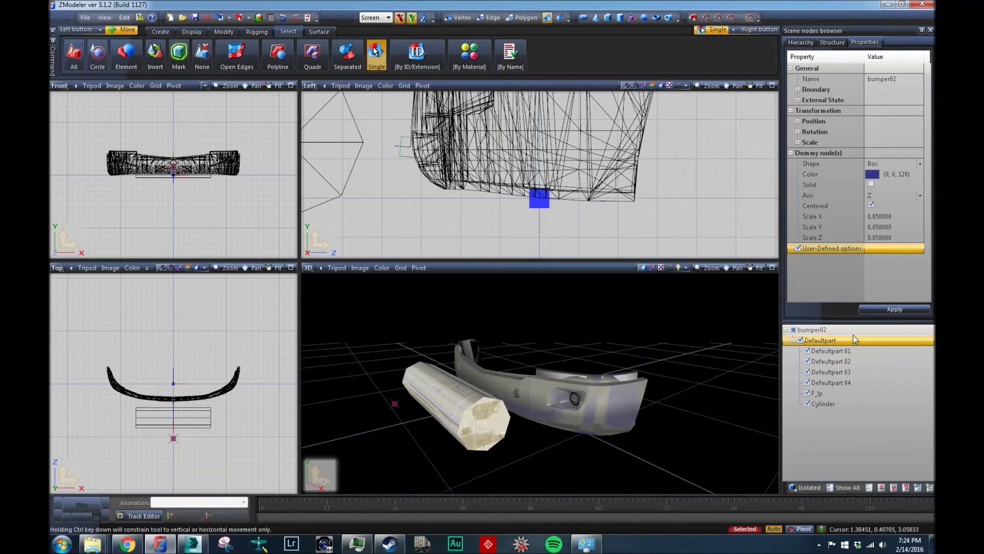
pyautogui.click(695, 230)
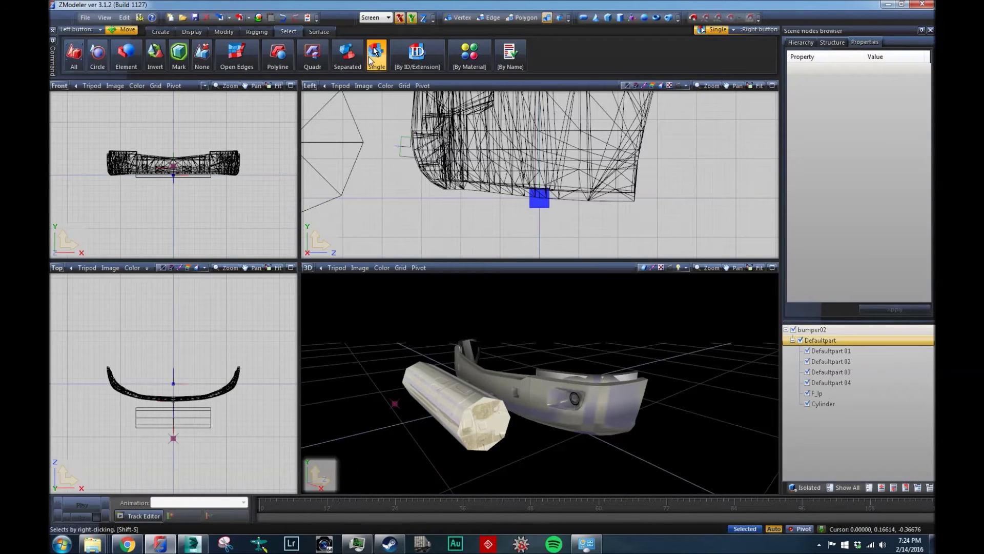
# Step: Inspect the bumper mesh's user-defined options, then deselect it
pyautogui.click(539, 207)
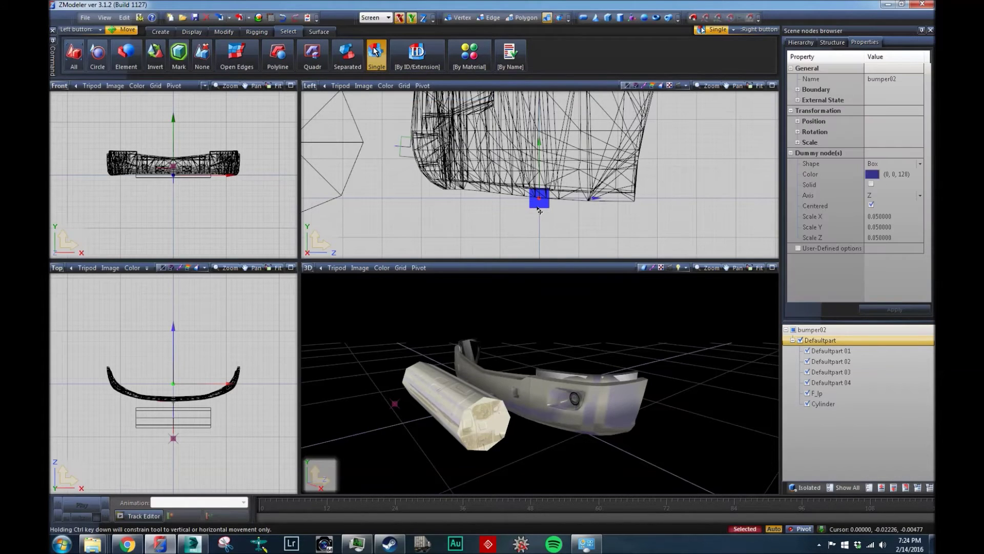
pyautogui.click(563, 221)
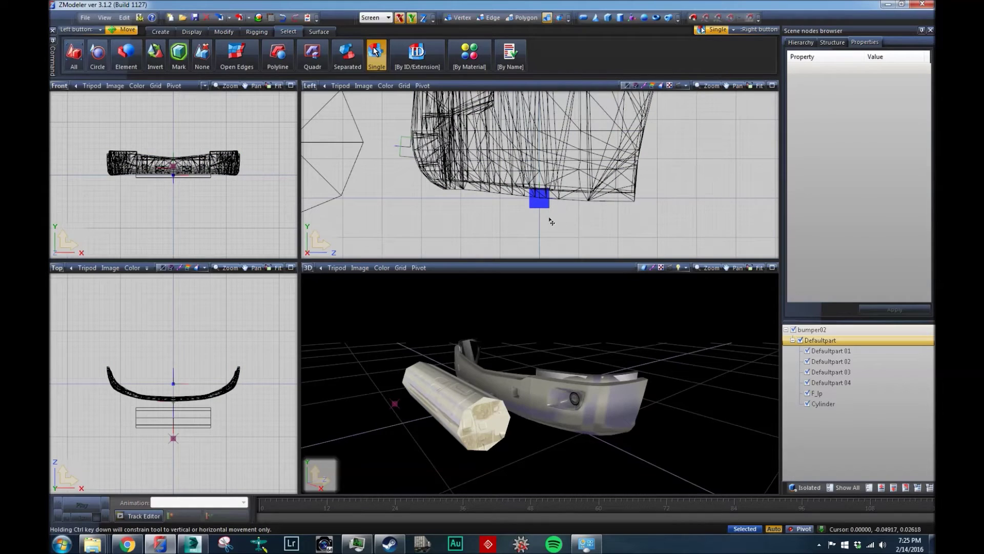
pyautogui.press('q')
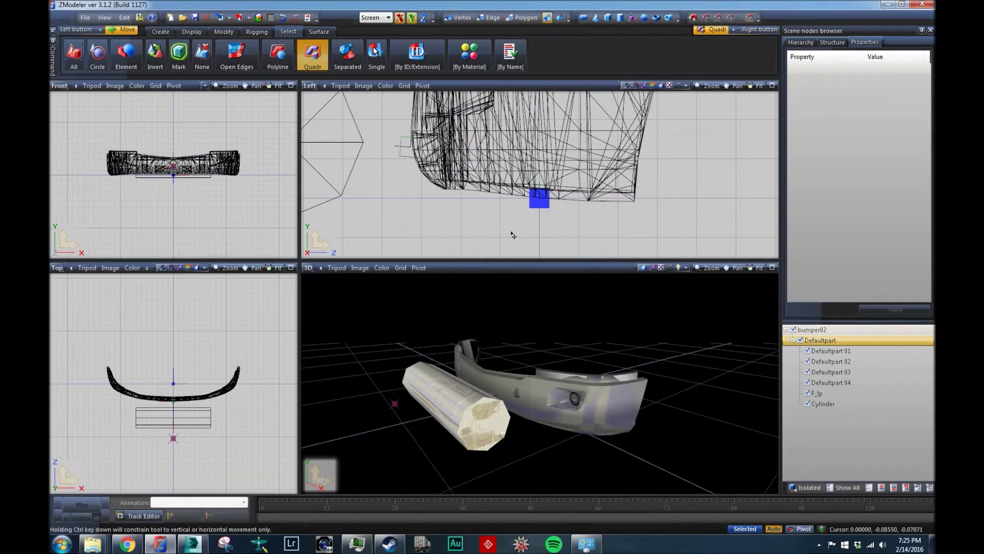
pyautogui.click(820, 339)
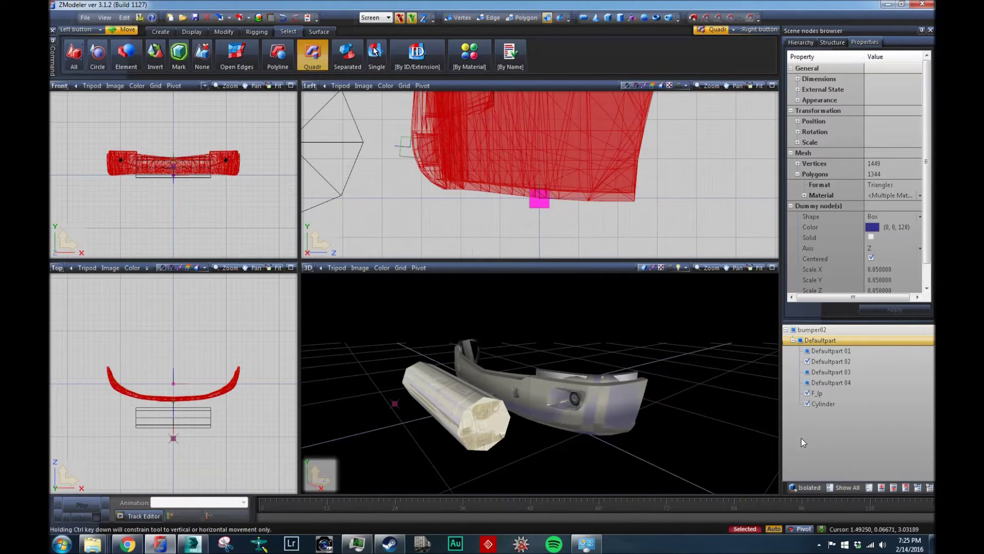
pyautogui.scroll(-2, 903, 279)
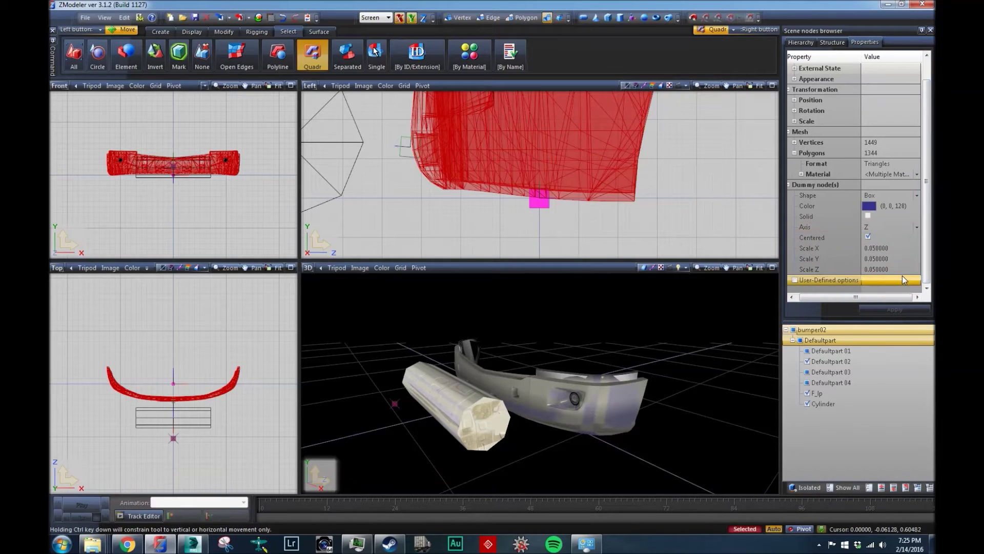
pyautogui.click(903, 279)
pyautogui.click(604, 332)
pyautogui.rightClick(676, 182)
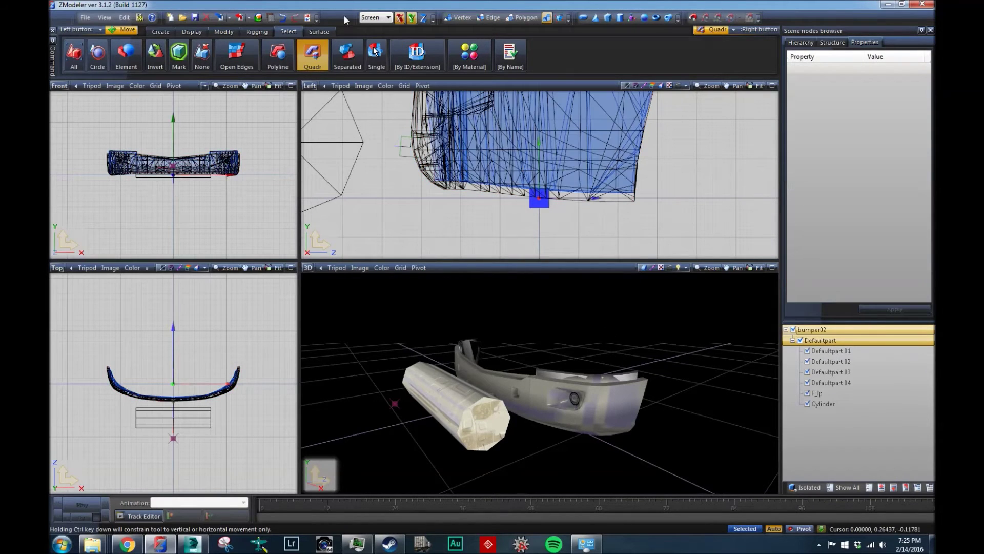
# Step: Switch to Single selection, clear all selections and open the File menu
pyautogui.click(377, 53)
pyautogui.click(543, 205)
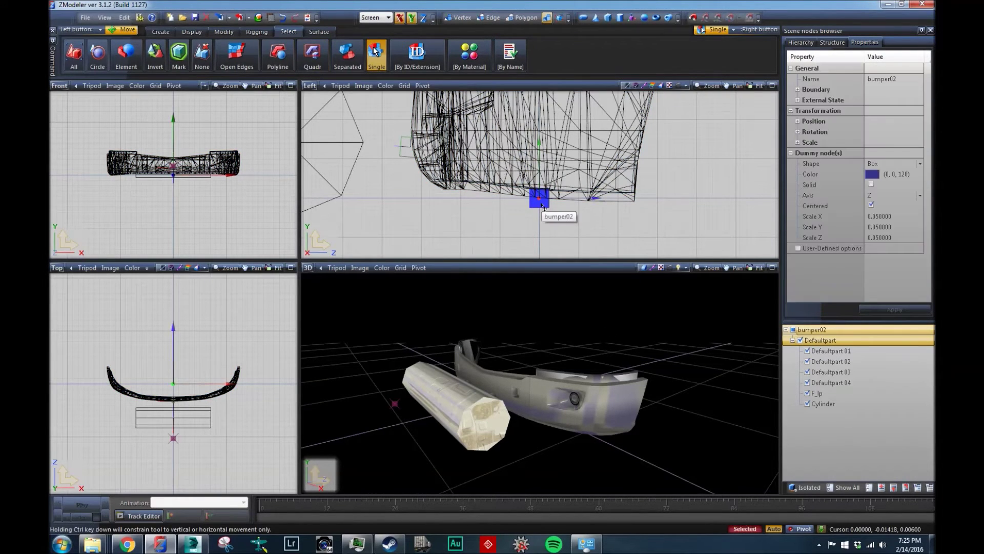
pyautogui.click(538, 207)
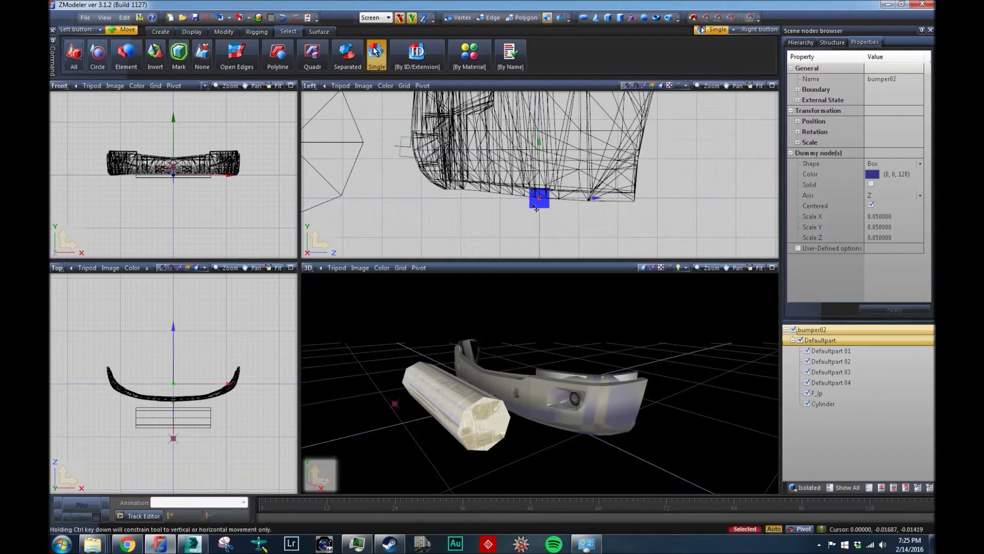
pyautogui.click(537, 209)
pyautogui.click(872, 328)
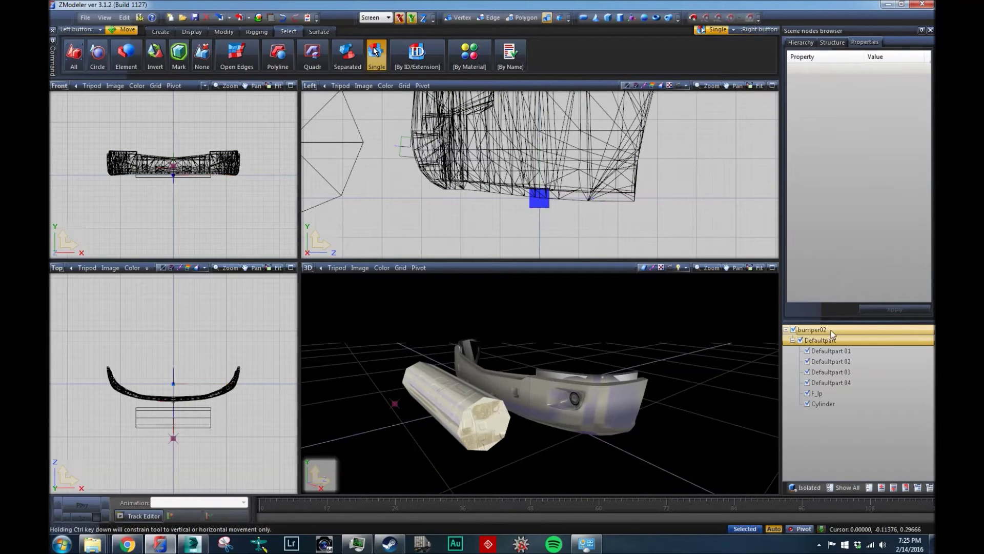
pyautogui.click(538, 208)
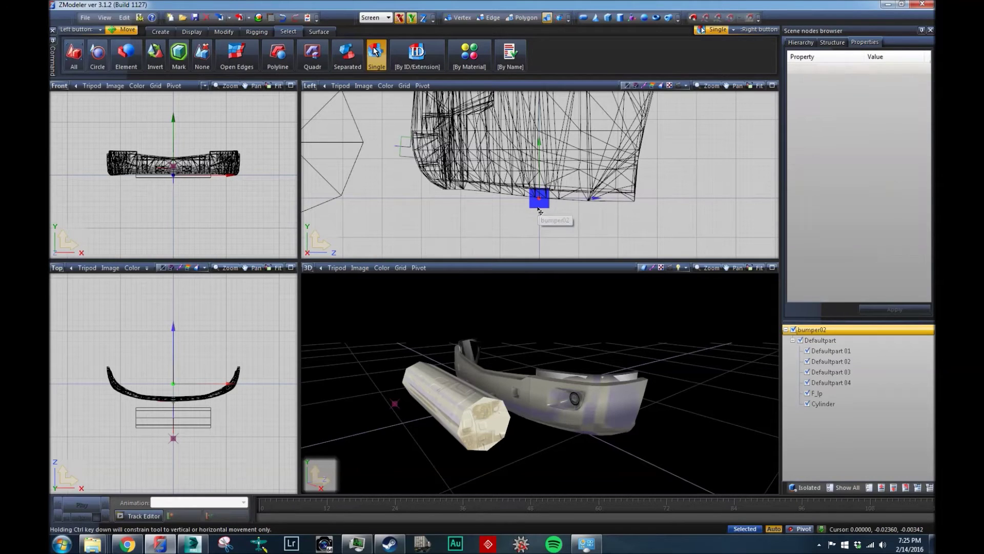
pyautogui.click(539, 207)
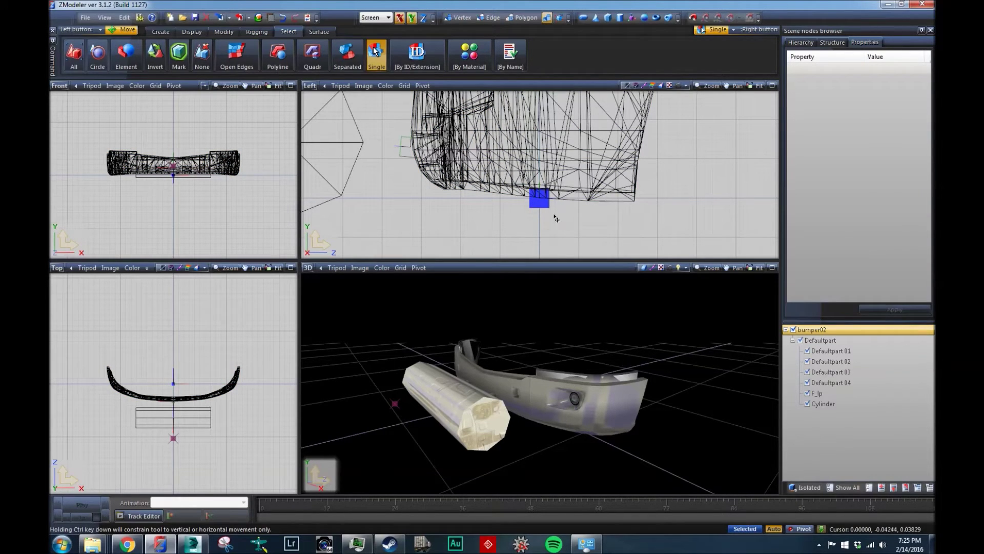
pyautogui.click(85, 18)
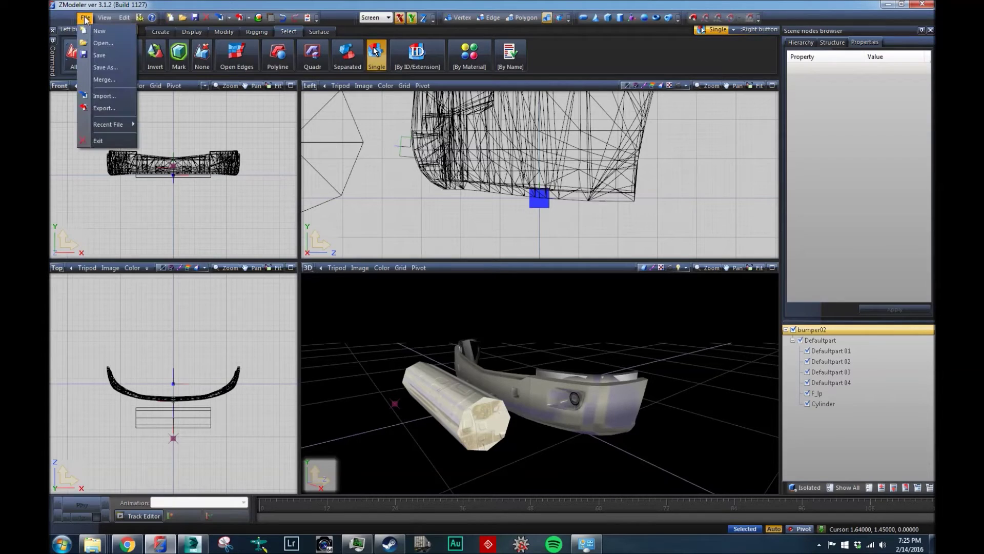
# Step: Export bumper02 as SCS Prism 3D into Side Projects\test\vehicle\truck\upgrade\bumper\peterbilt_579
pyautogui.click(91, 109)
pyautogui.click(483, 177)
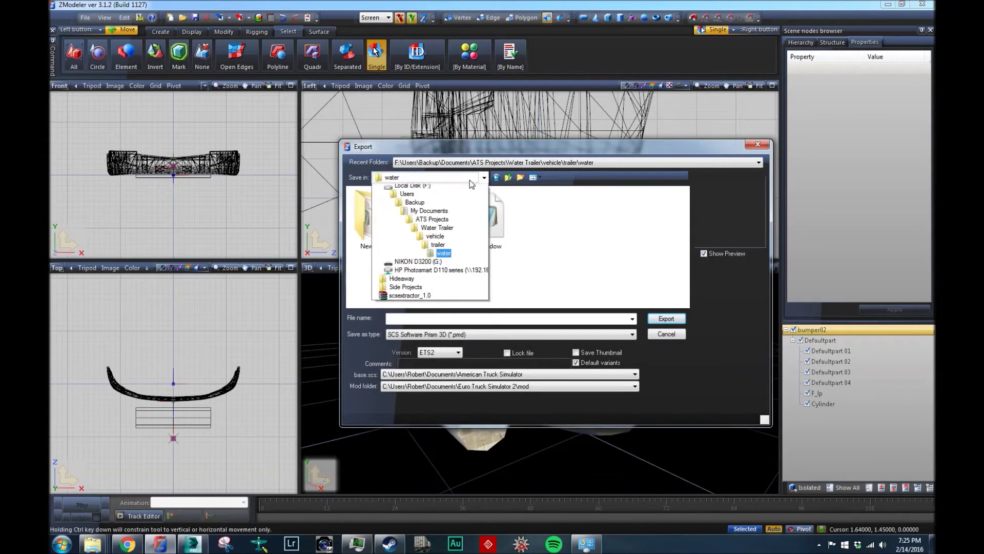
pyautogui.click(417, 375)
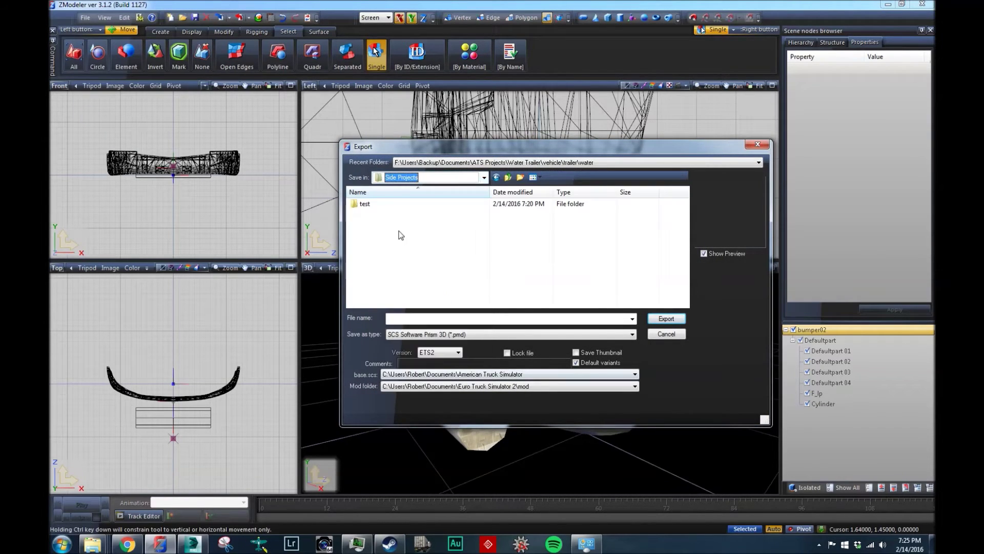
pyautogui.doubleClick(373, 206)
pyautogui.doubleClick(373, 207)
pyautogui.doubleClick(374, 207)
pyautogui.doubleClick(374, 208)
pyautogui.doubleClick(373, 207)
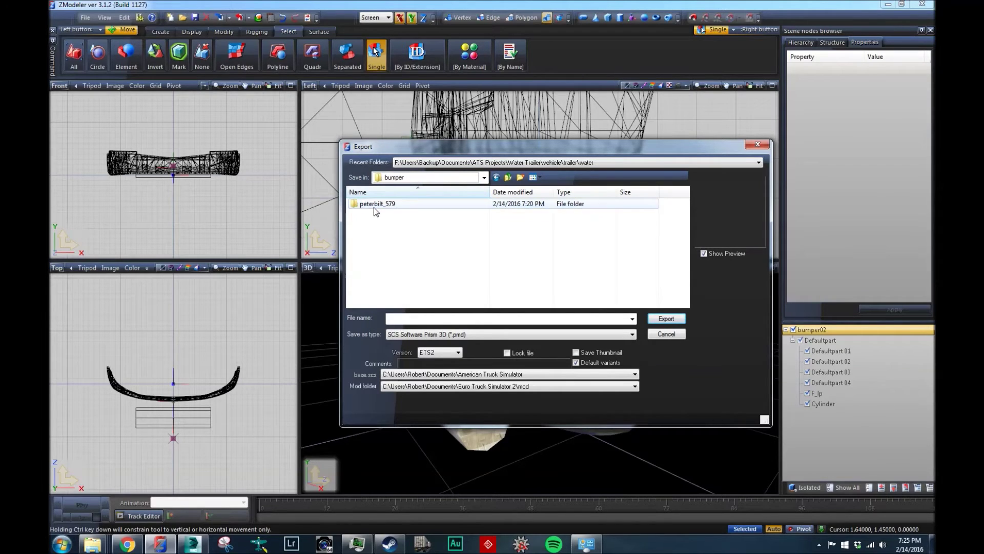
pyautogui.doubleClick(374, 207)
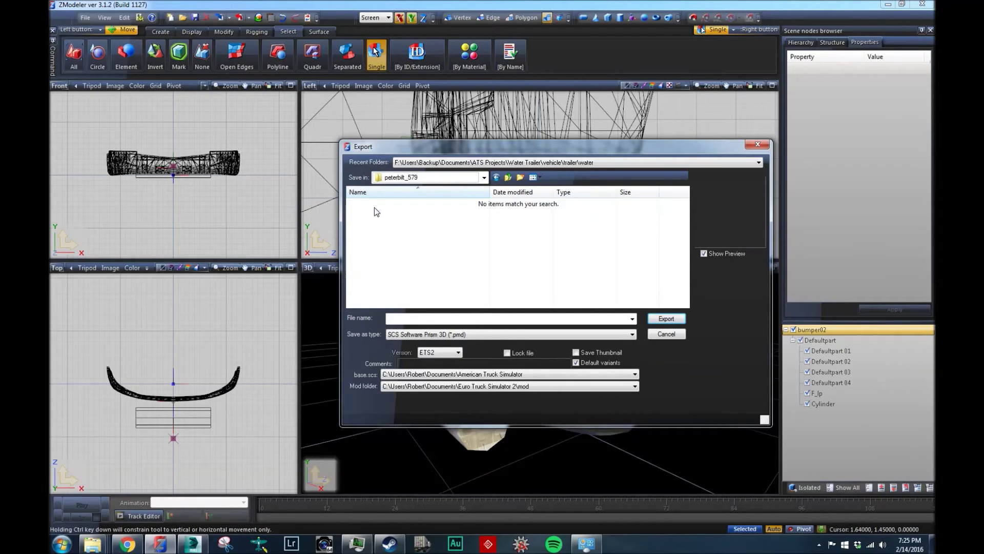
pyautogui.click(422, 318)
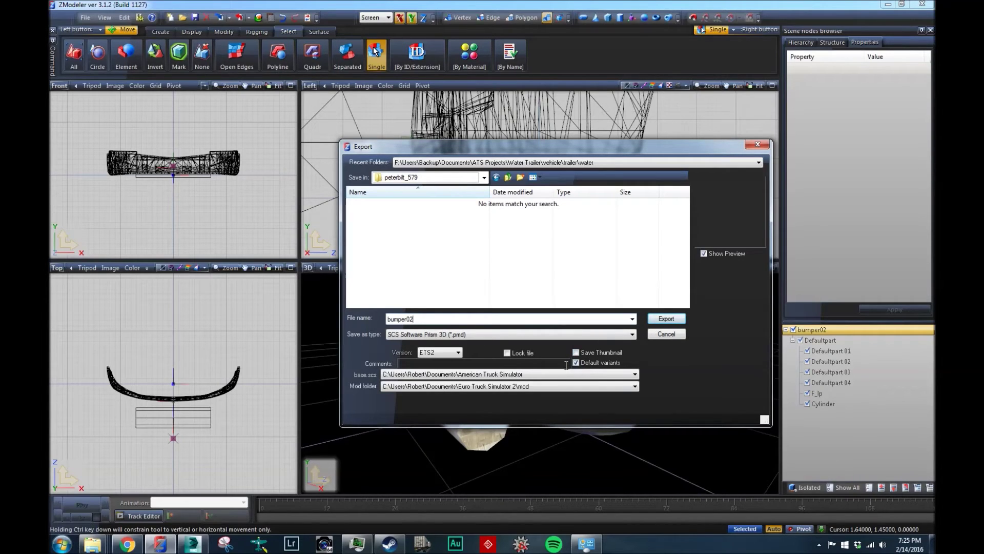
pyautogui.click(666, 318)
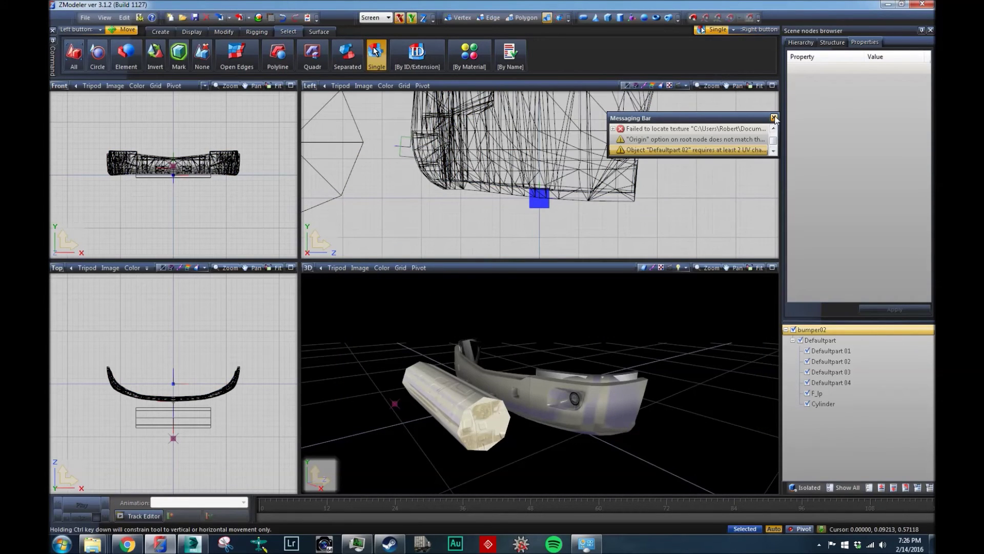
pyautogui.click(774, 118)
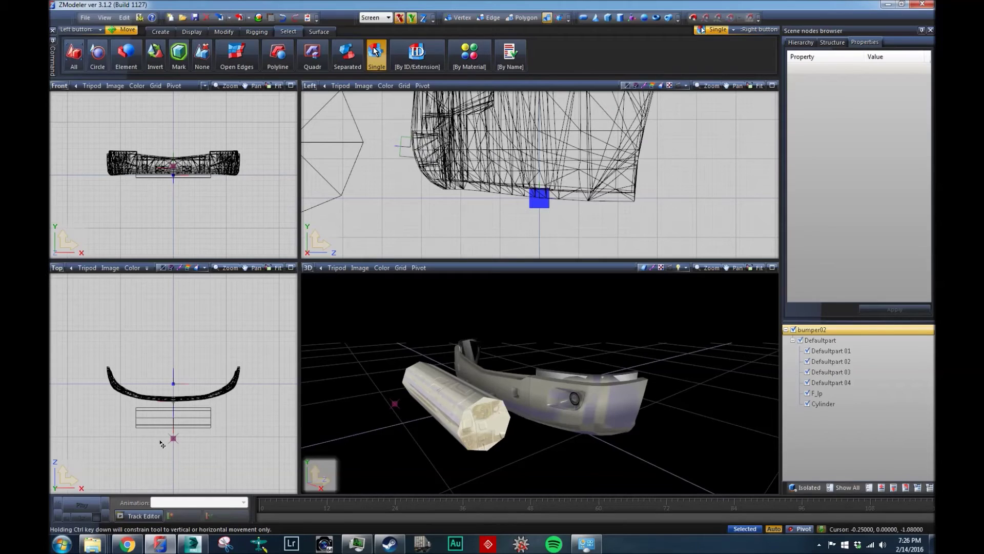
# Step: Open the exported bumper02_1_bumper02 material file from peterbilt_579 in Notepad
pyautogui.moveTo(93, 543)
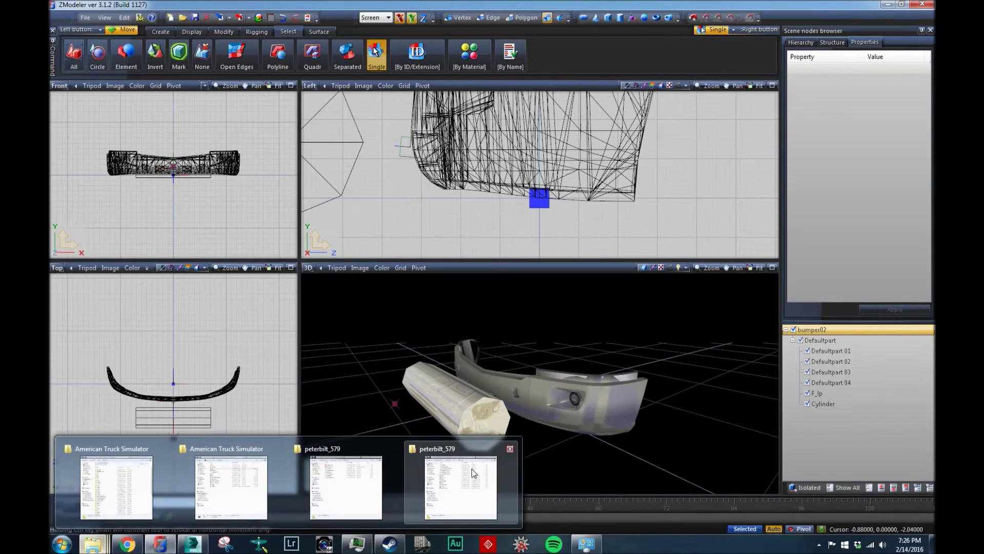
pyautogui.click(449, 488)
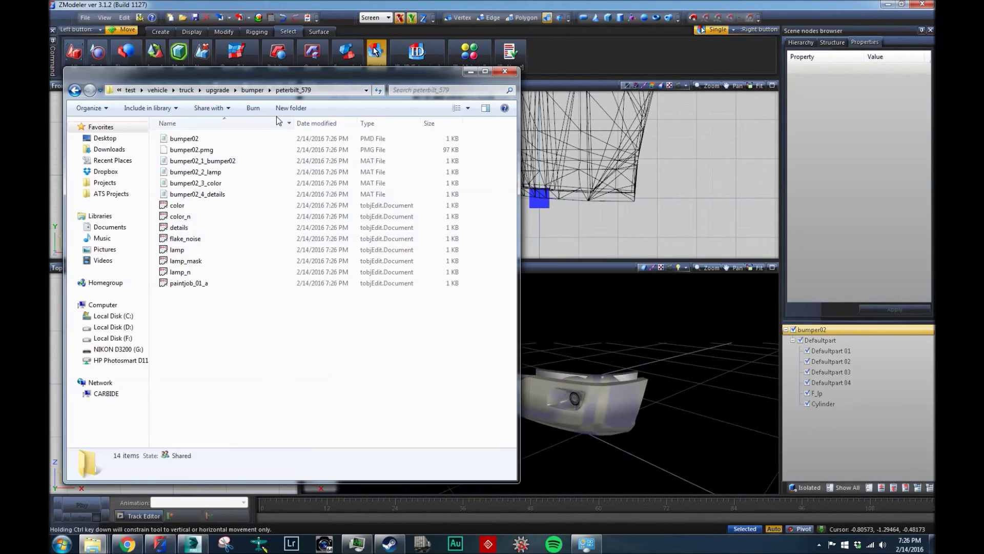
pyautogui.moveTo(265, 77); pyautogui.dragTo(582, 60)
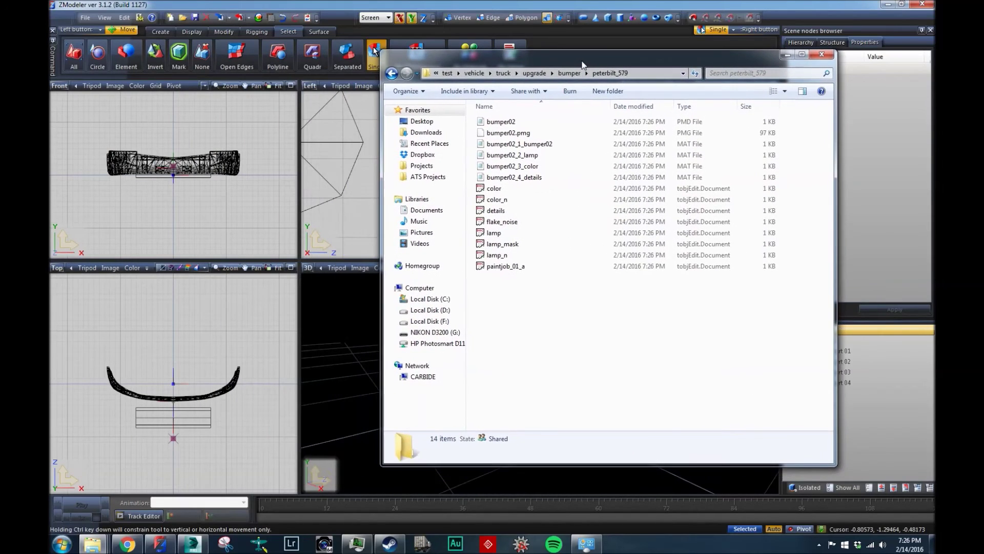
pyautogui.doubleClick(558, 146)
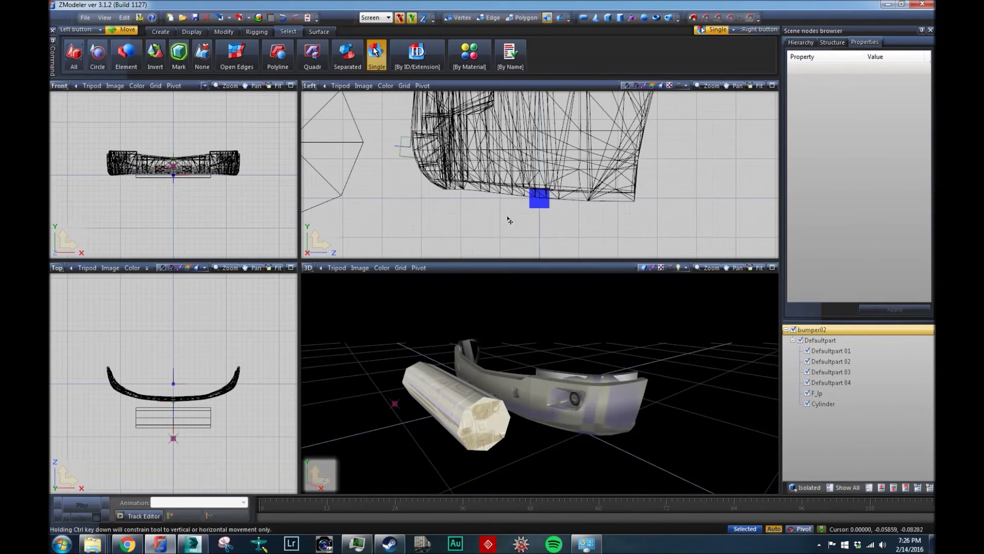
# Step: Hide Defaultpart 03 in the ZModeler bumper02 scene
pyautogui.click(514, 145)
pyautogui.click(666, 226)
pyautogui.click(589, 154)
pyautogui.scroll(-2, 635, 153)
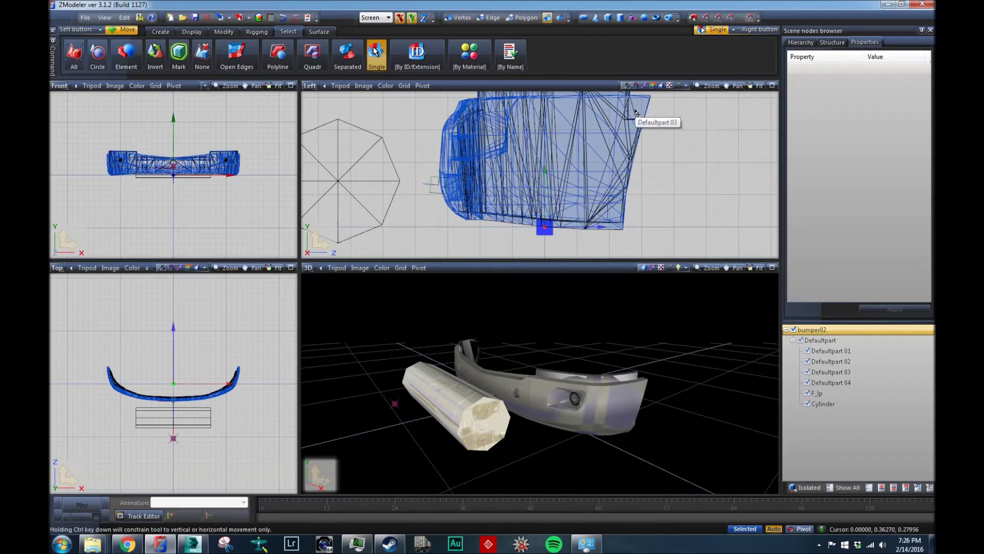
pyautogui.press('h')
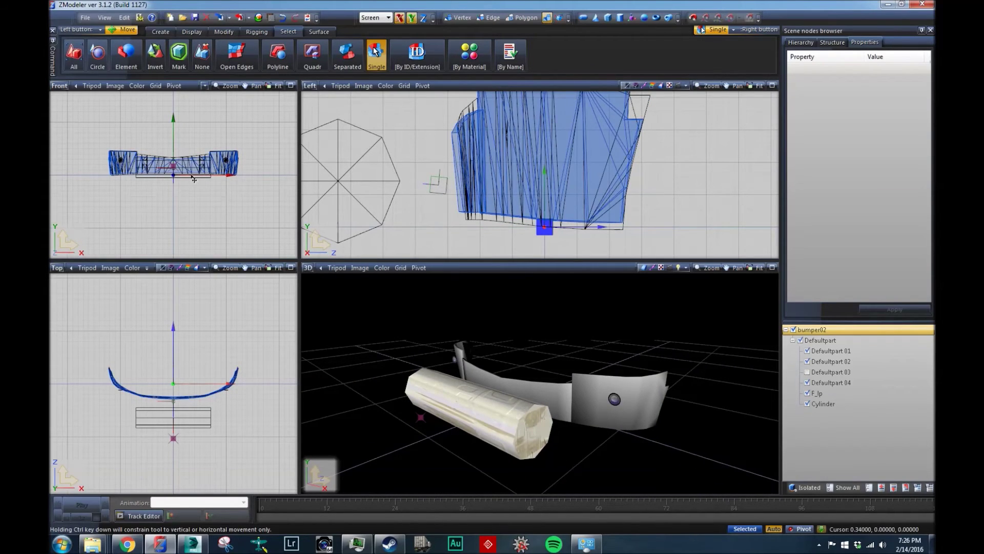
# Step: View the bumper02_2_lamp material file in Notepad and close it
pyautogui.moveTo(104, 537)
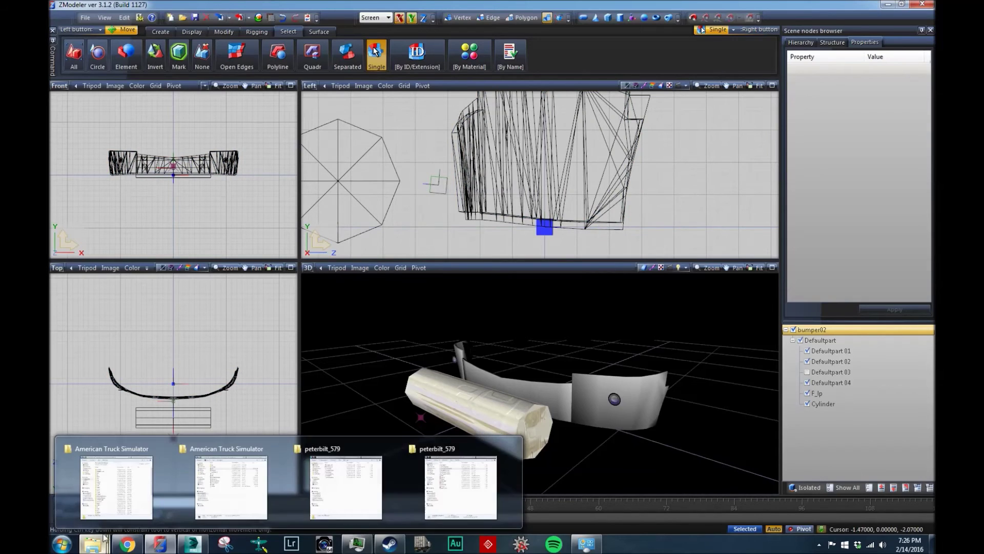
pyautogui.click(460, 487)
pyautogui.doubleClick(507, 153)
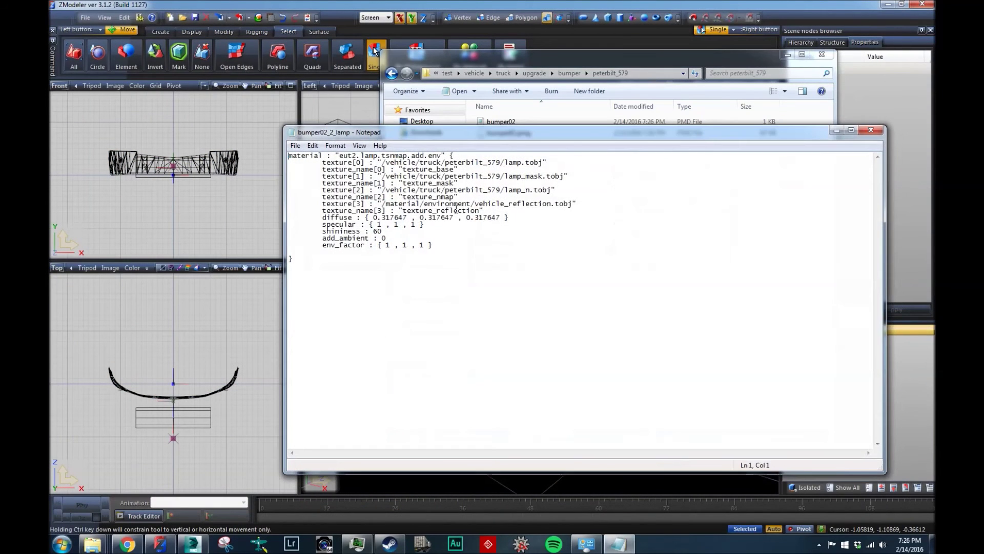
pyautogui.click(870, 130)
pyautogui.click(377, 435)
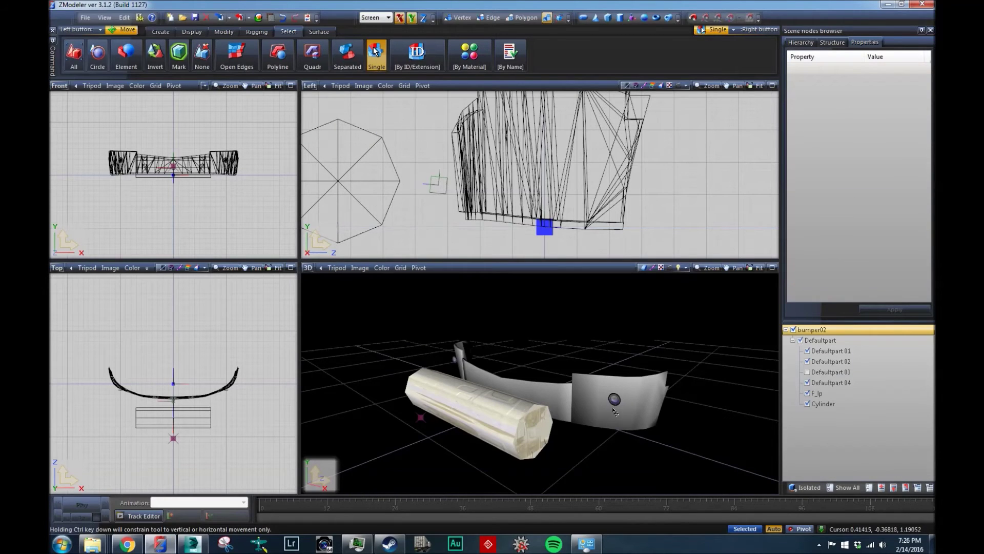
# Step: Read the bumper02_3_color and bumper02_4_details material files in Notepad, then close them
pyautogui.moveTo(92, 544)
pyautogui.click(460, 484)
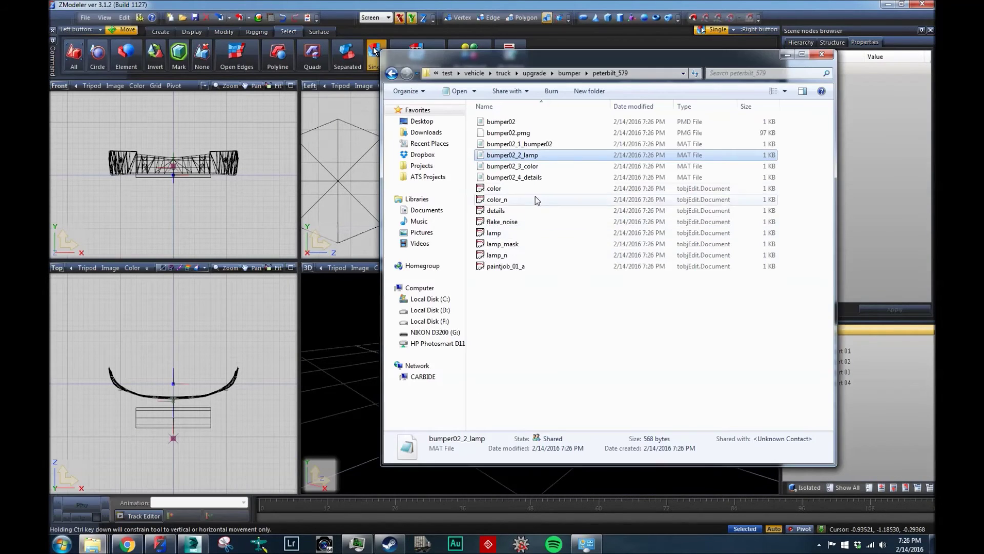
pyautogui.doubleClick(515, 166)
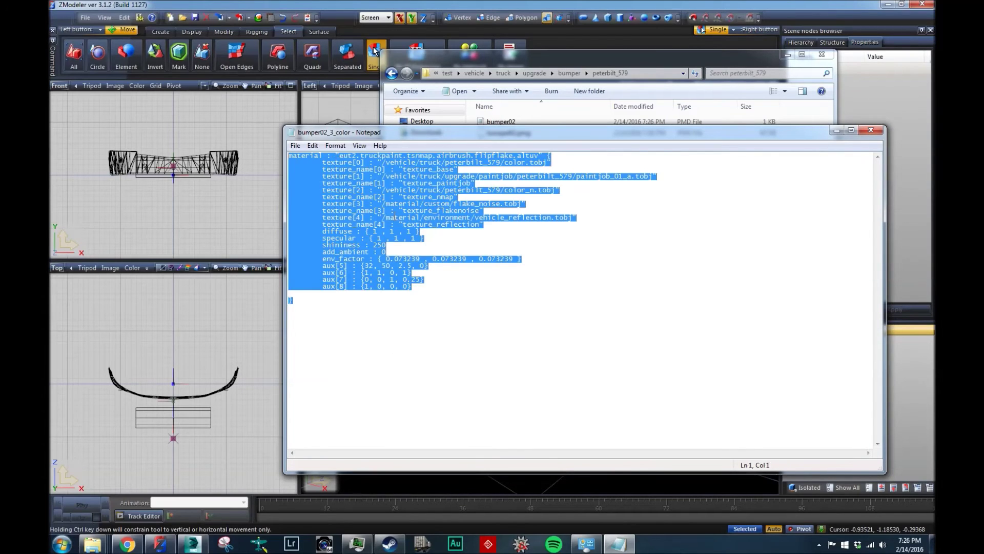
pyautogui.hotkey('ctrl', 'End')
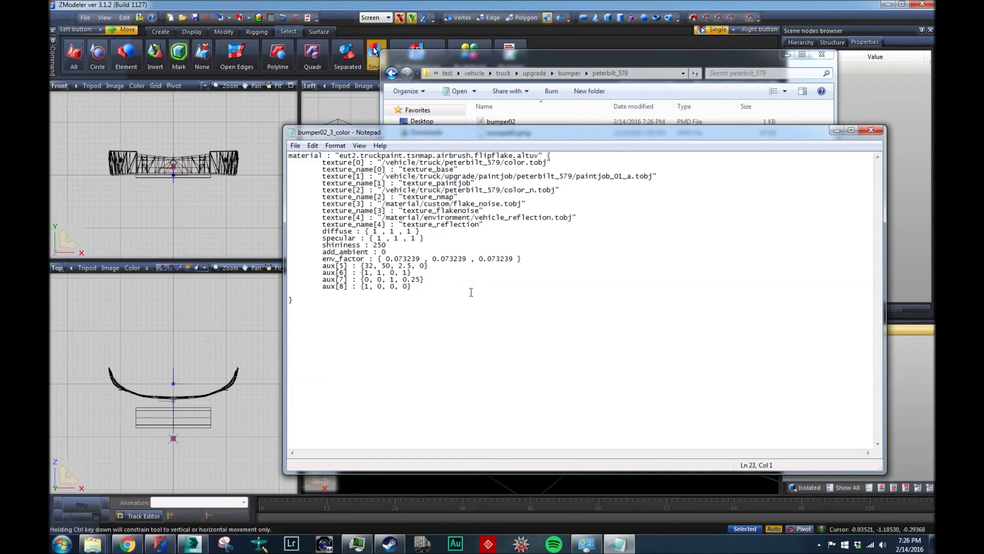
pyautogui.moveTo(498, 361); pyautogui.dragTo(545, 225)
pyautogui.click(544, 226)
pyautogui.click(872, 131)
pyautogui.doubleClick(515, 188)
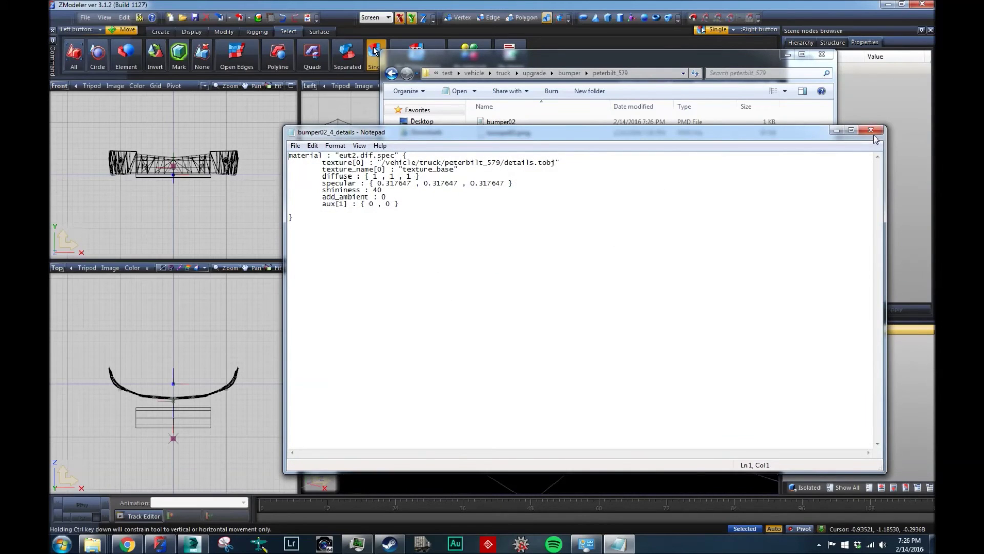
pyautogui.click(872, 131)
pyautogui.click(375, 50)
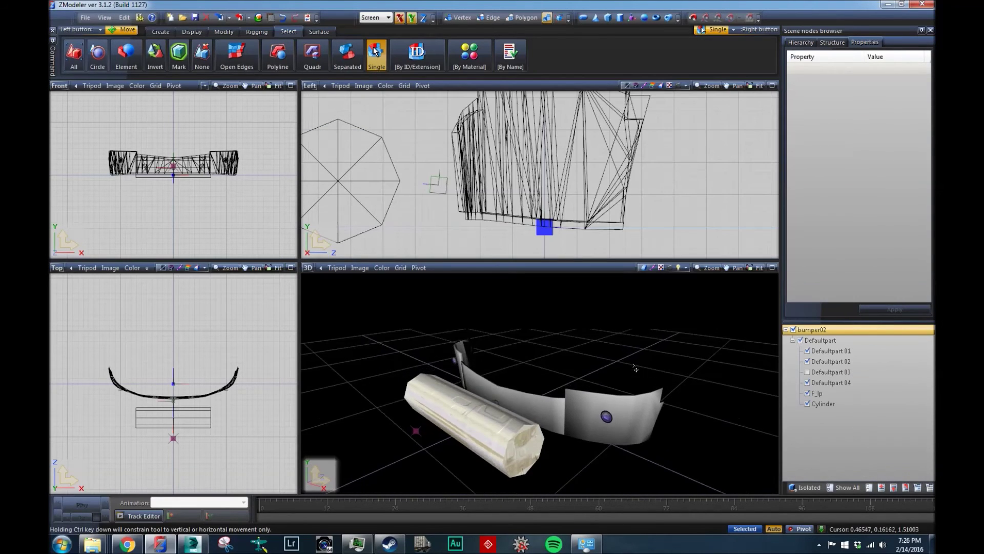
# Step: Close ZModeler without saving and browse to the test folder
pyautogui.click(923, 4)
pyautogui.click(511, 301)
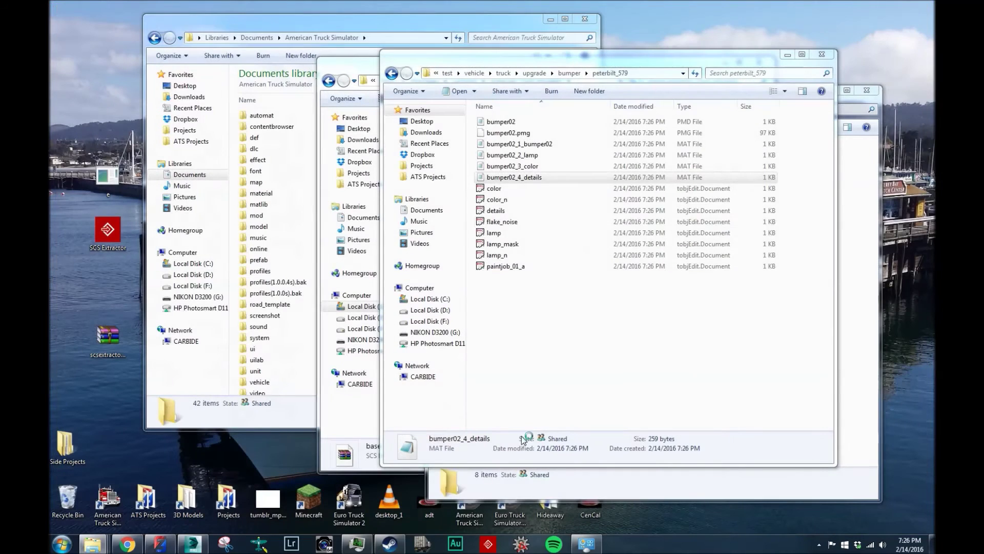
pyautogui.click(393, 73)
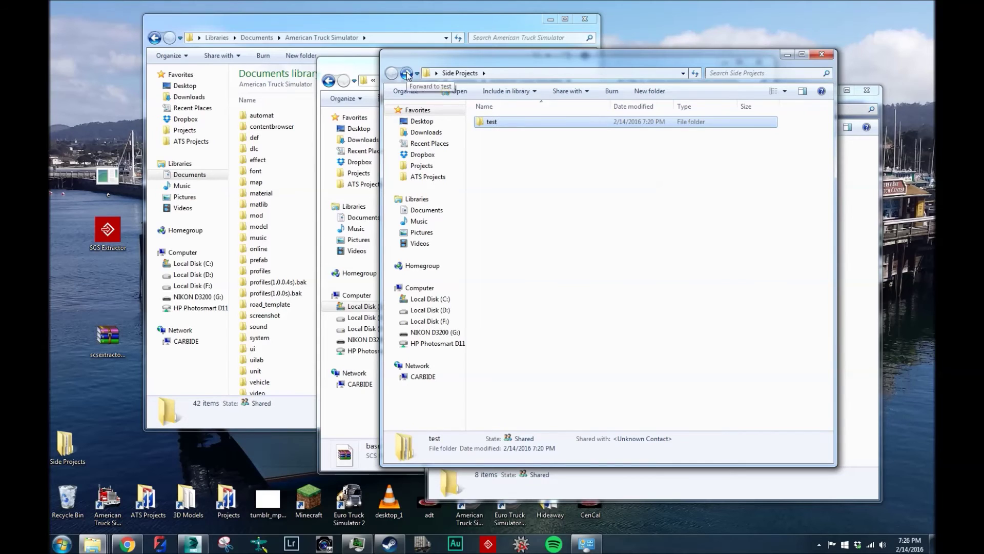
pyautogui.click(407, 74)
pyautogui.click(497, 149)
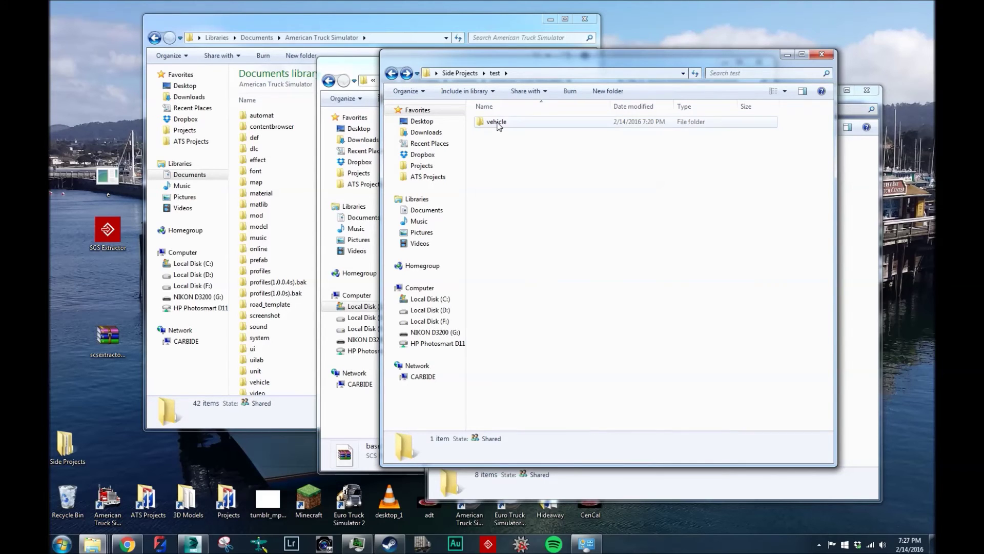
# Step: Pack the vehicle folder with WinRAR into Test mod.scs using Store compression
pyautogui.rightClick(496, 125)
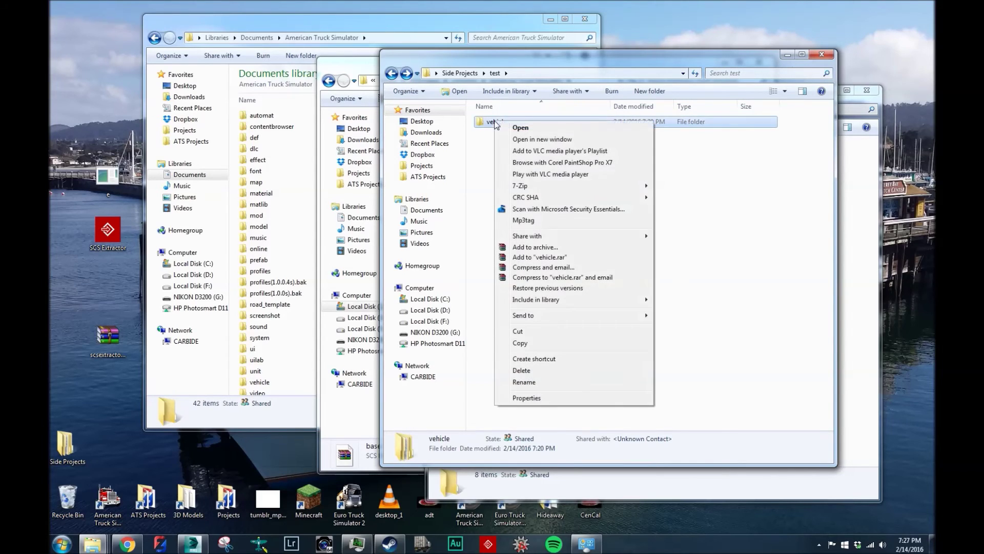
pyautogui.click(543, 249)
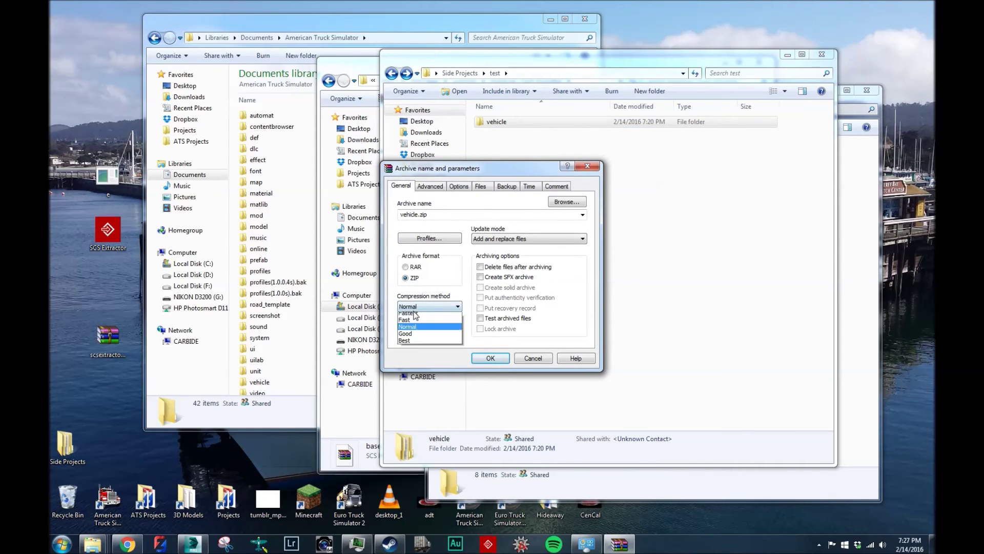
pyautogui.click(417, 307)
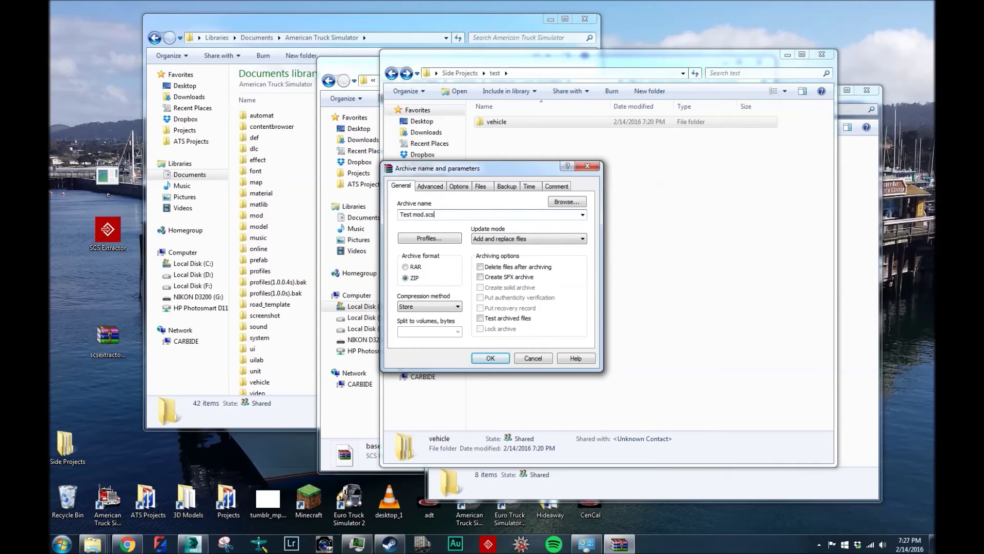
pyautogui.press('Return')
pyautogui.click(521, 136)
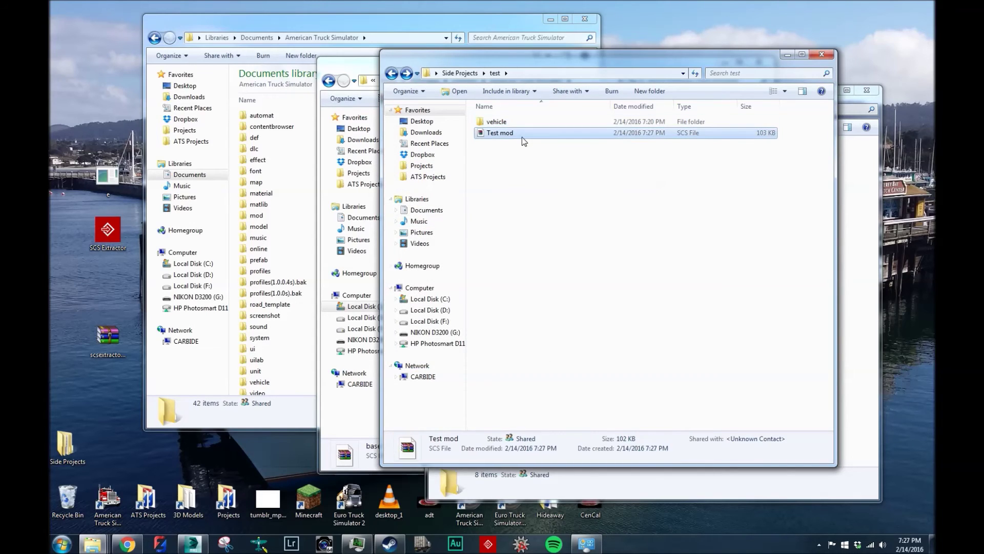
# Step: Paste Test mod into Documents > American Truck Simulator > mod
pyautogui.moveTo(352, 71); pyautogui.dragTo(194, 73)
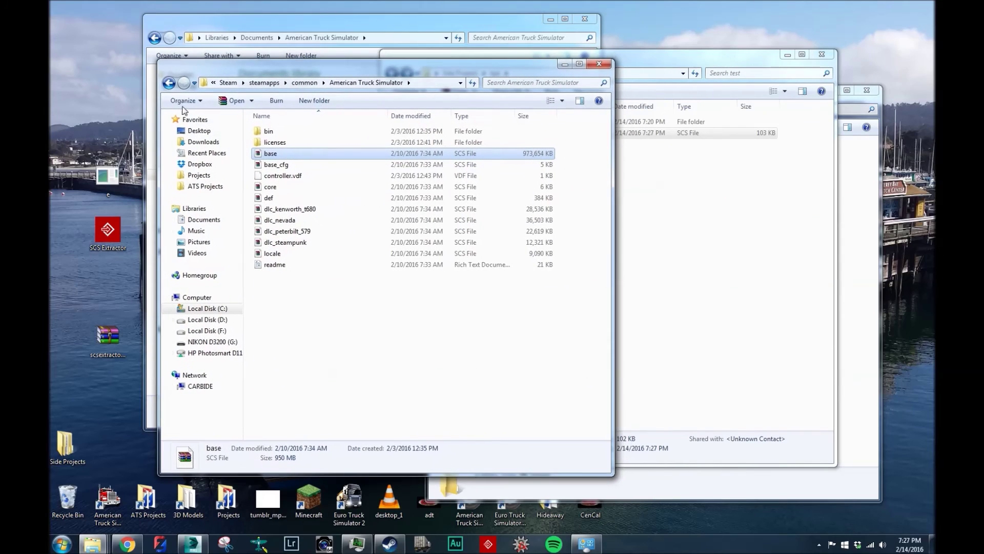
pyautogui.click(200, 219)
pyautogui.doubleClick(309, 216)
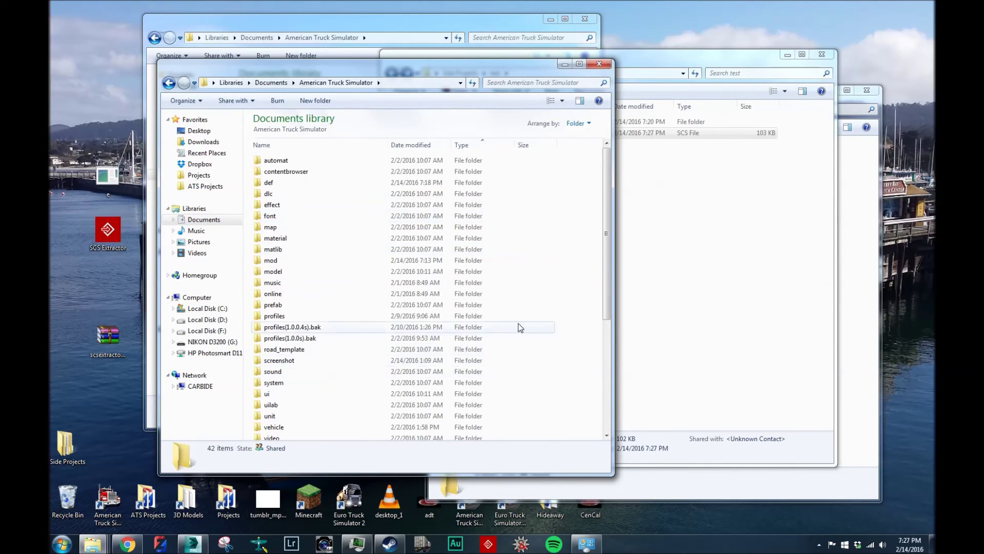
pyautogui.doubleClick(324, 263)
pyautogui.hotkey('ctrl', 'v')
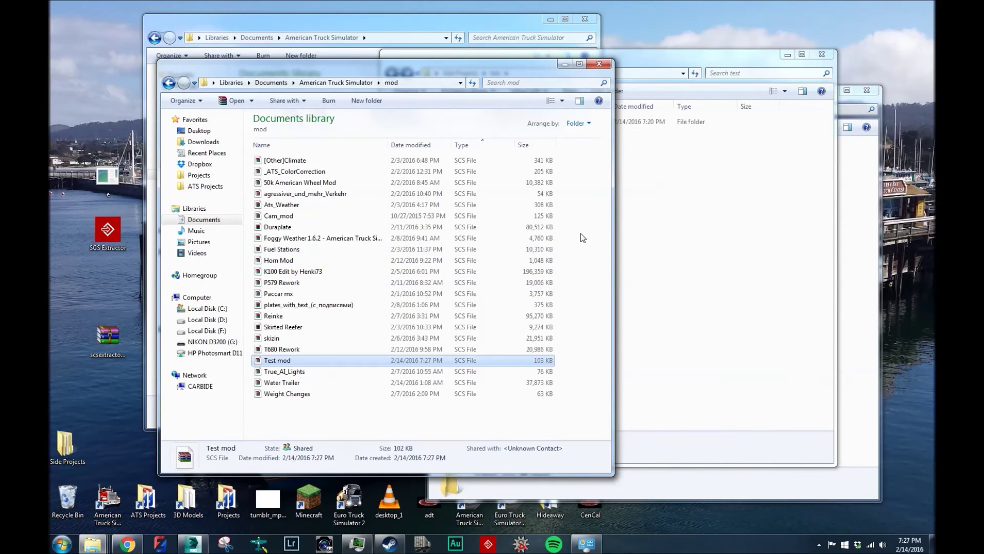
# Step: Minimize the Explorer windows and launch American Truck Simulator from the desktop shortcut
pyautogui.click(786, 54)
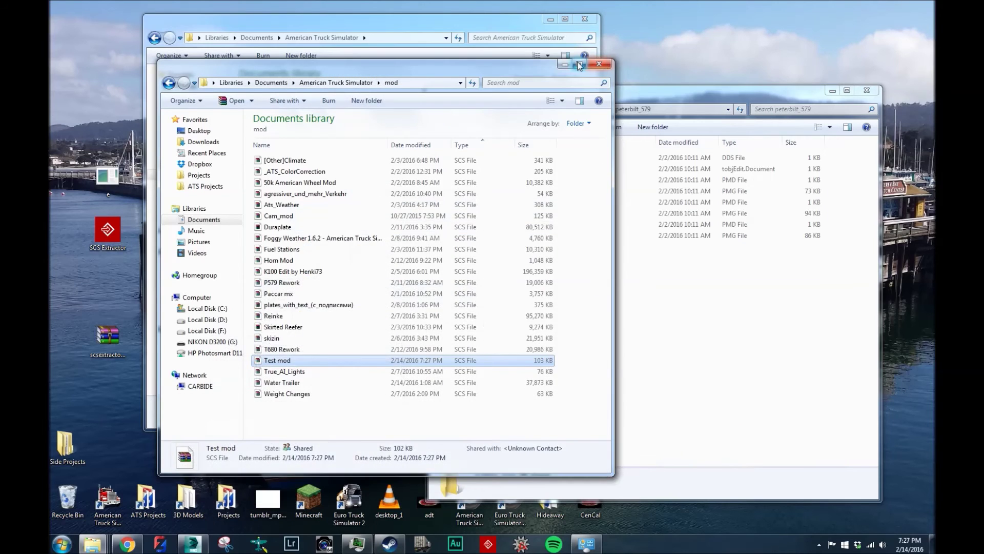
pyautogui.click(564, 64)
pyautogui.click(110, 465)
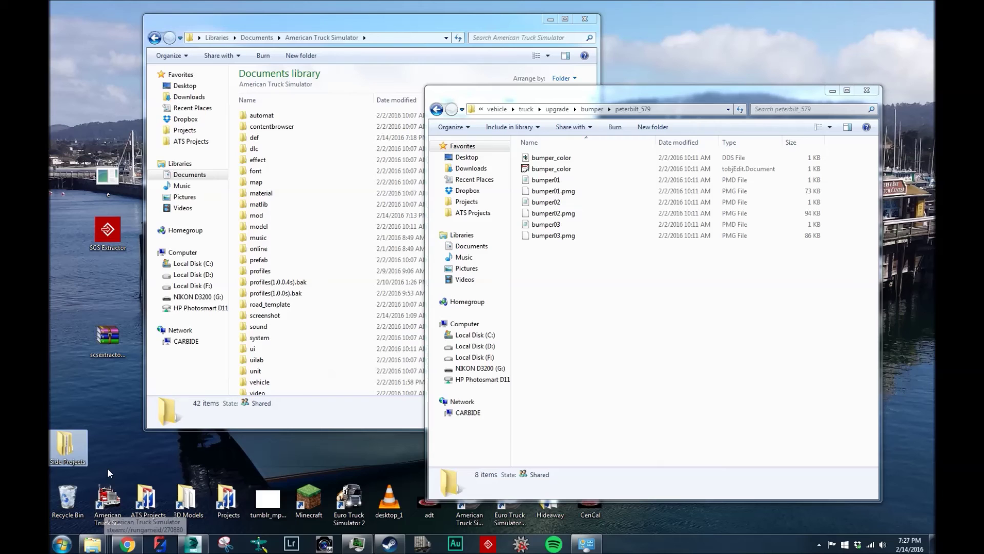
pyautogui.click(110, 507)
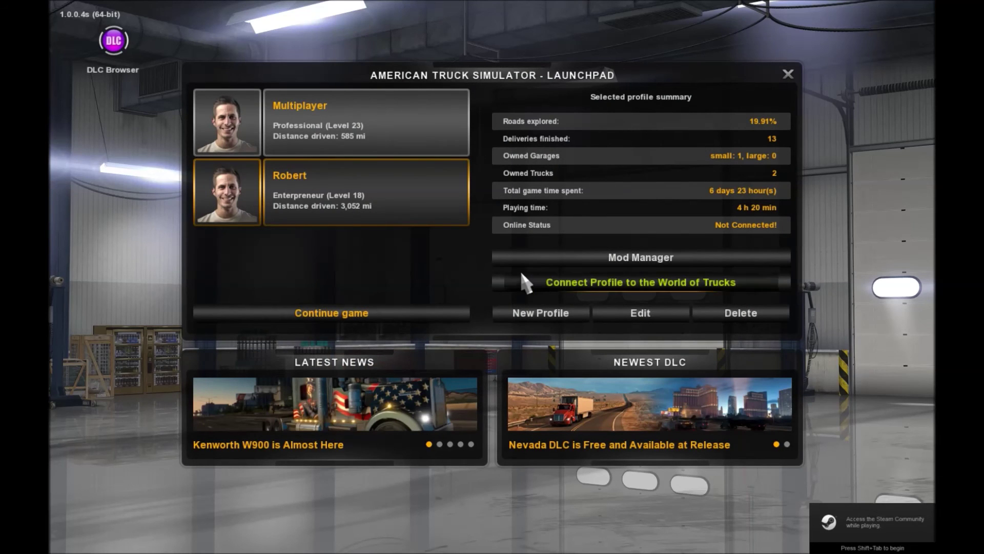
# Step: In Mod Manager, activate Test mod and confirm the mod changes
pyautogui.click(524, 257)
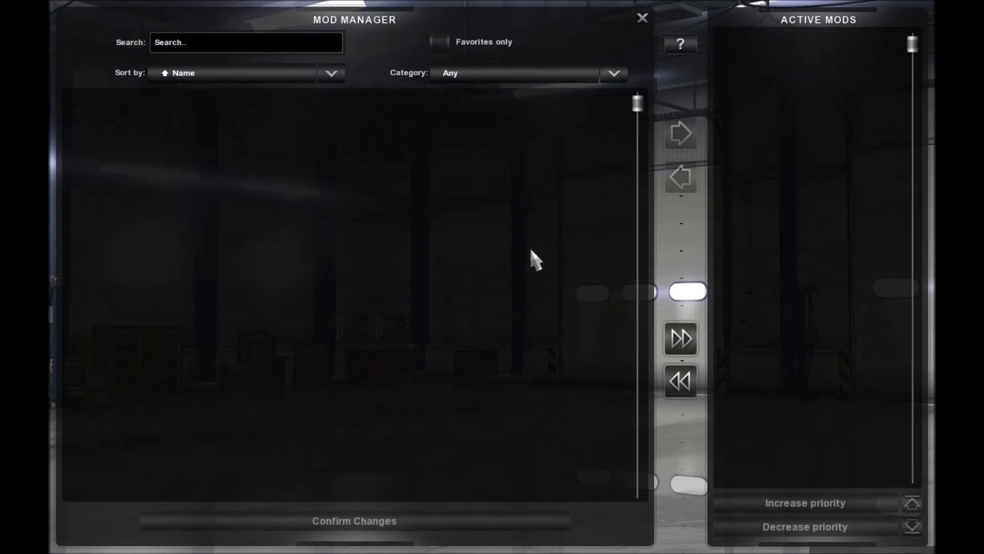
pyautogui.scroll(-6, 490, 282)
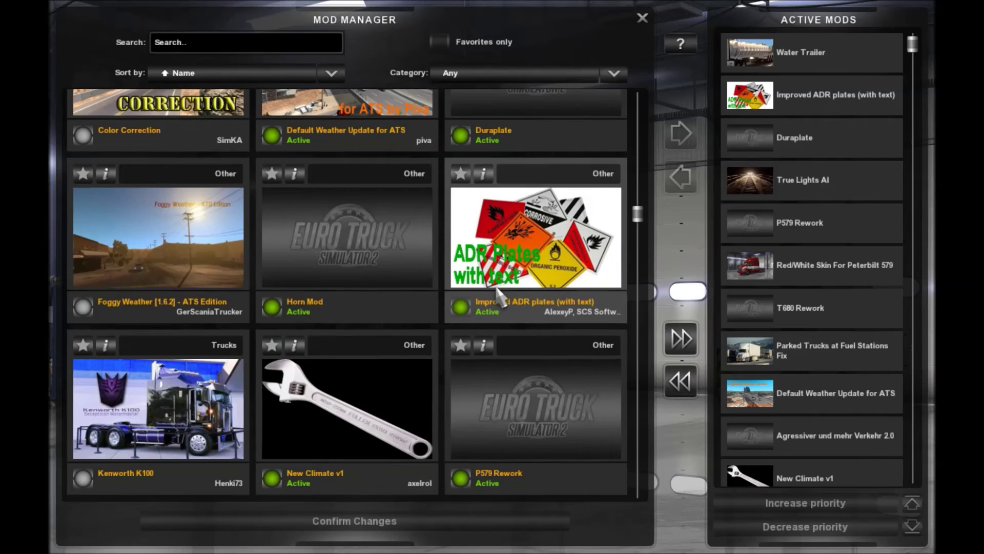
pyautogui.scroll(-8, 498, 313)
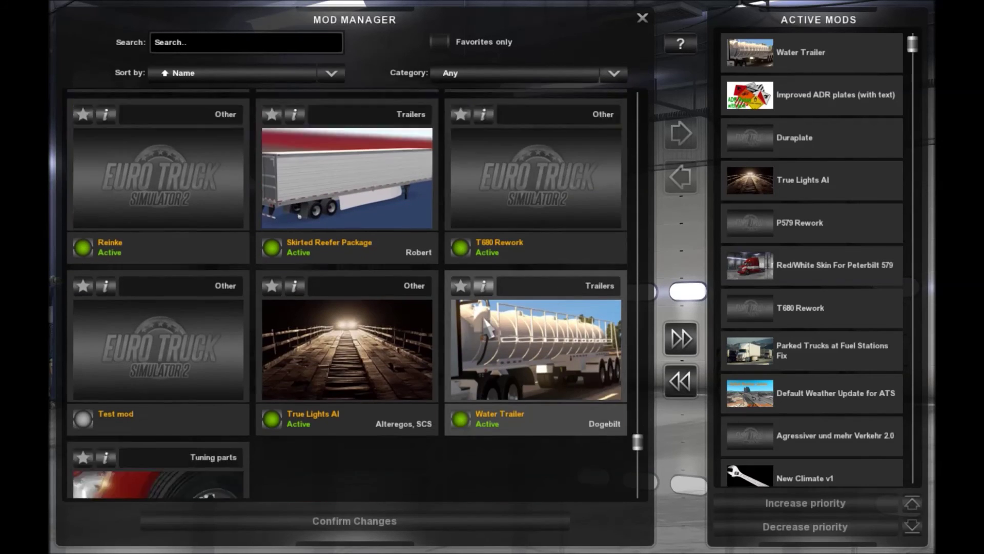
pyautogui.scroll(-2, 487, 328)
pyautogui.doubleClick(153, 287)
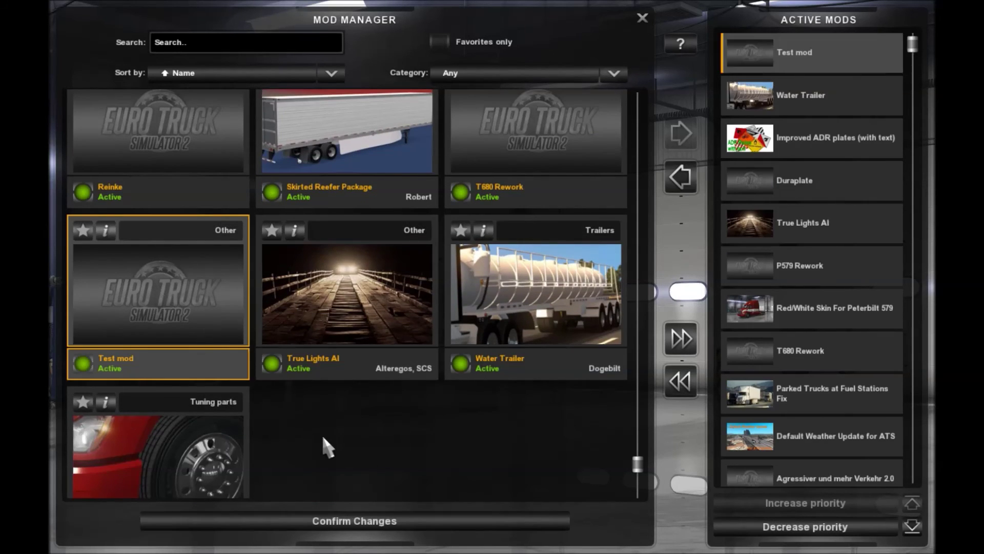
pyautogui.click(308, 520)
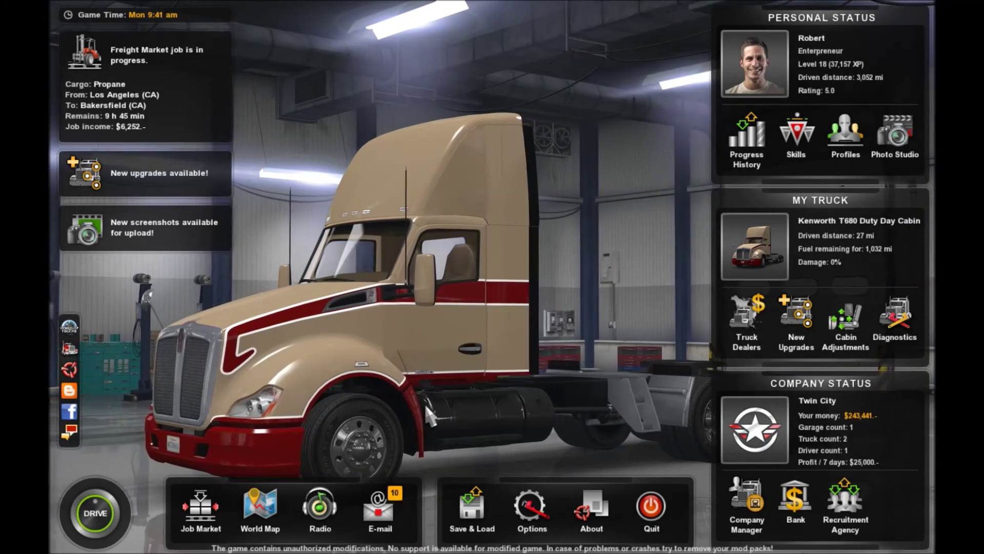
# Step: Open the Peterbilt 579 from Truck Manager in the upgrade configurator and orbit to view it
pyautogui.click(747, 505)
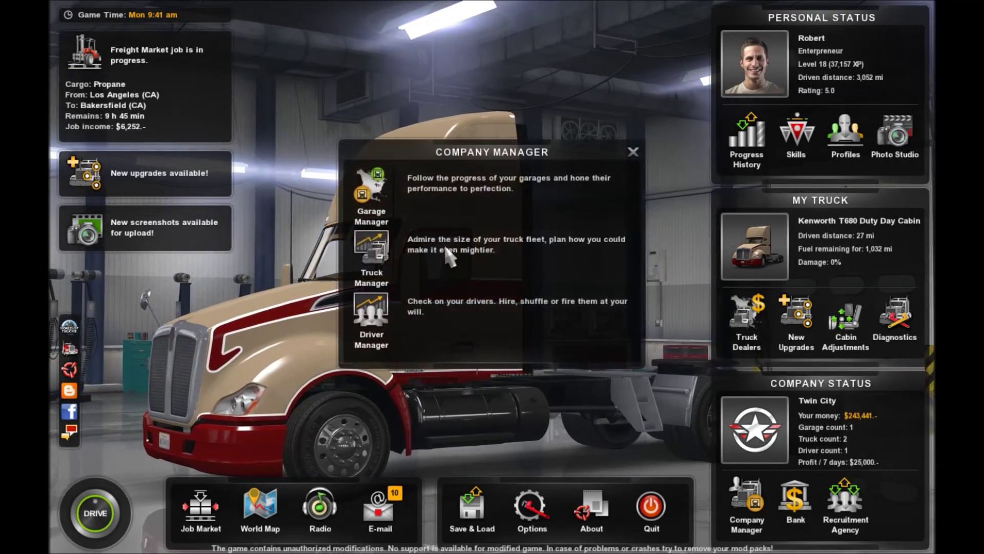
pyautogui.click(445, 247)
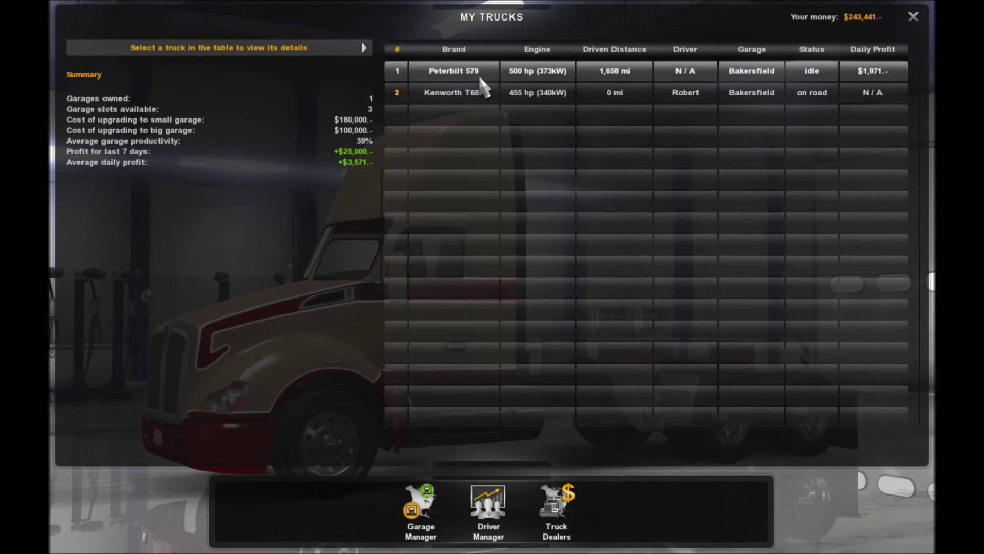
pyautogui.click(480, 77)
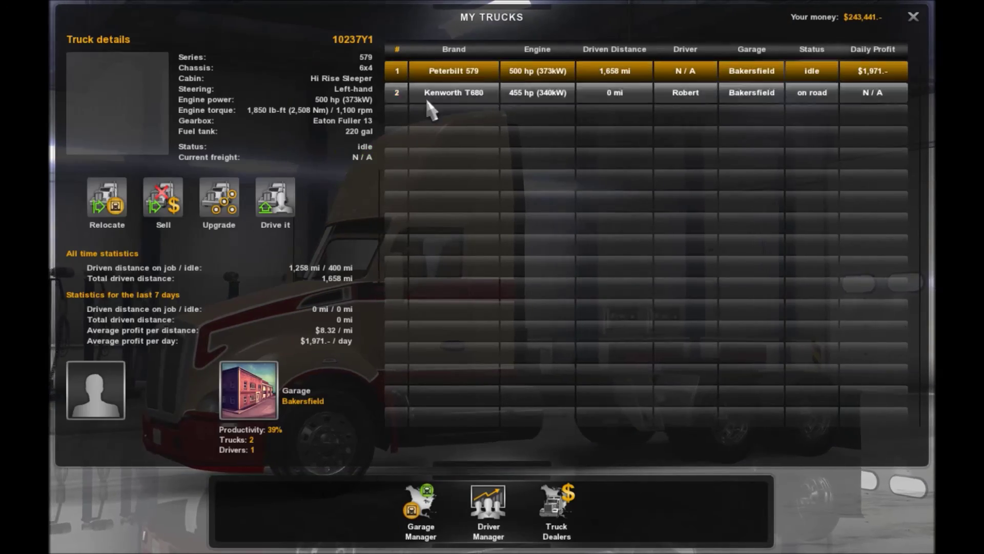
pyautogui.click(228, 204)
pyautogui.moveTo(358, 359); pyautogui.dragTo(474, 384)
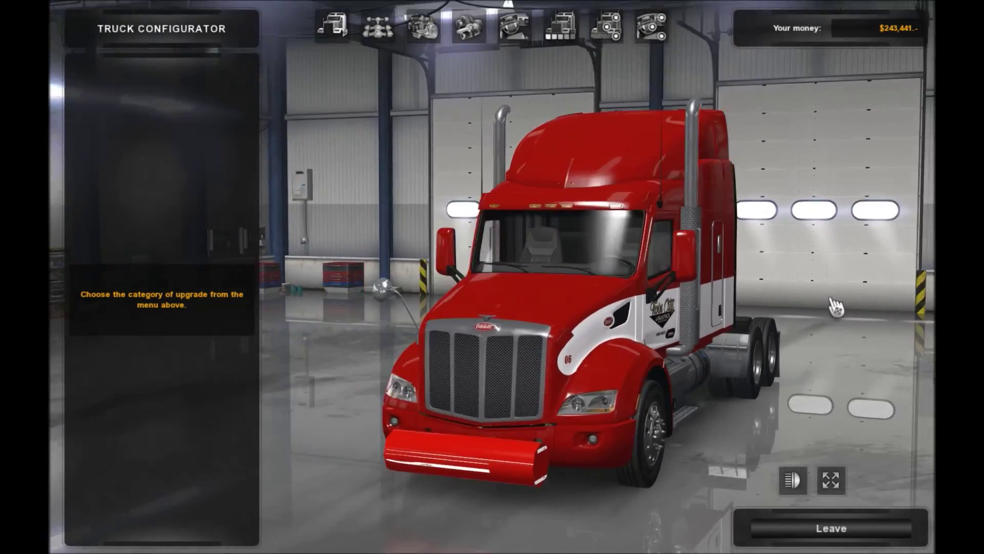
# Step: Orbit around the Peterbilt to inspect the red cylinder bumper, then leave for the garage
pyautogui.moveTo(835, 307); pyautogui.dragTo(830, 302)
pyautogui.moveTo(519, 315); pyautogui.dragTo(524, 271)
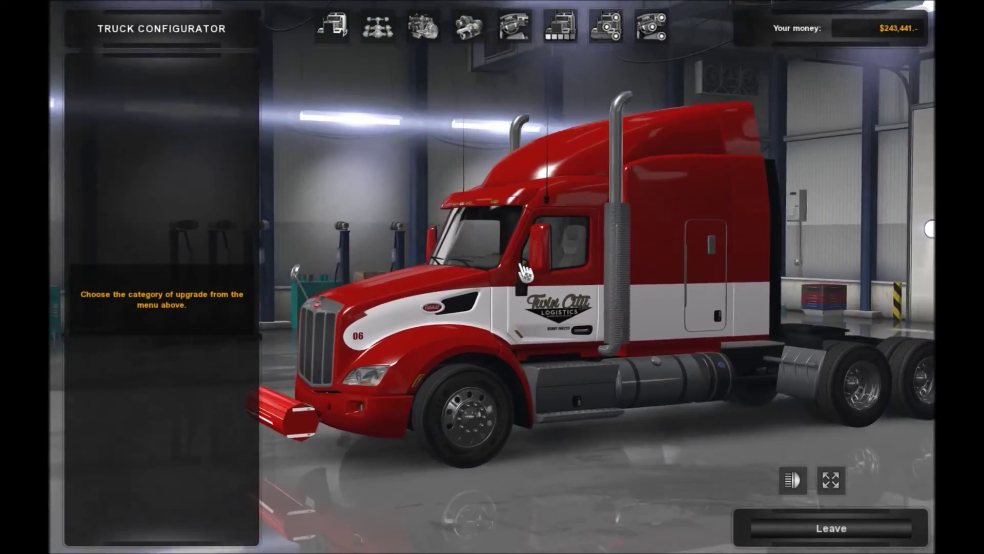
pyautogui.moveTo(442, 325); pyautogui.dragTo(807, 384)
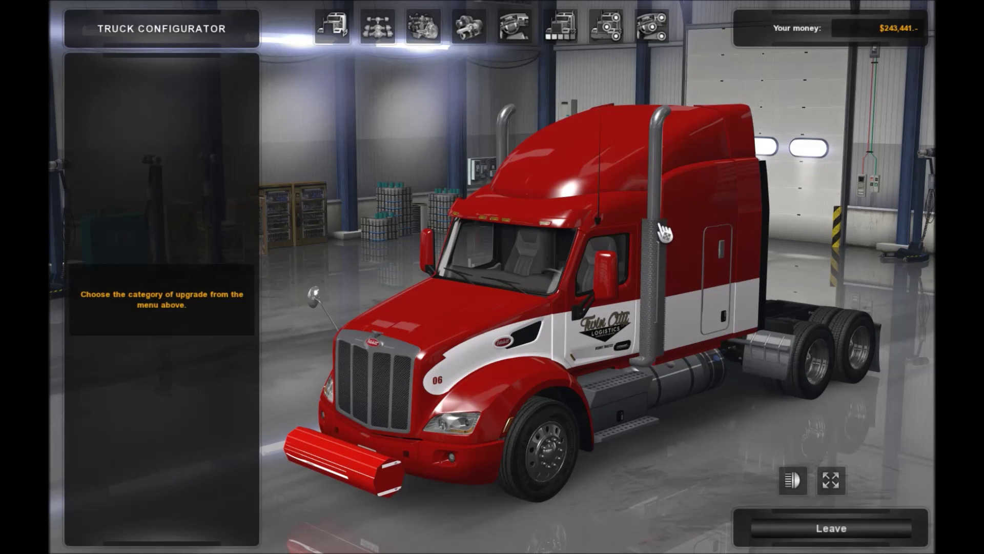
pyautogui.moveTo(547, 333); pyautogui.dragTo(461, 341)
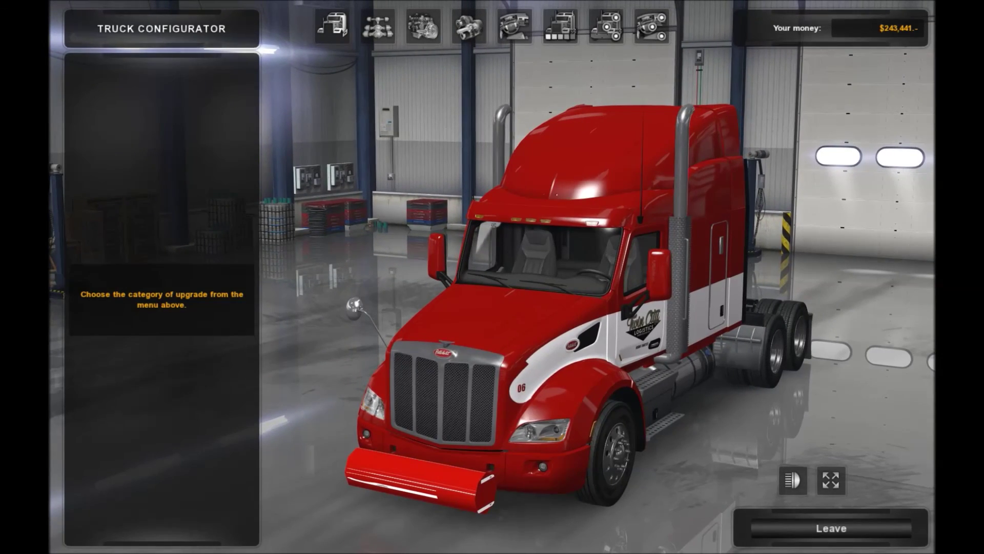
pyautogui.moveTo(820, 354); pyautogui.dragTo(689, 354)
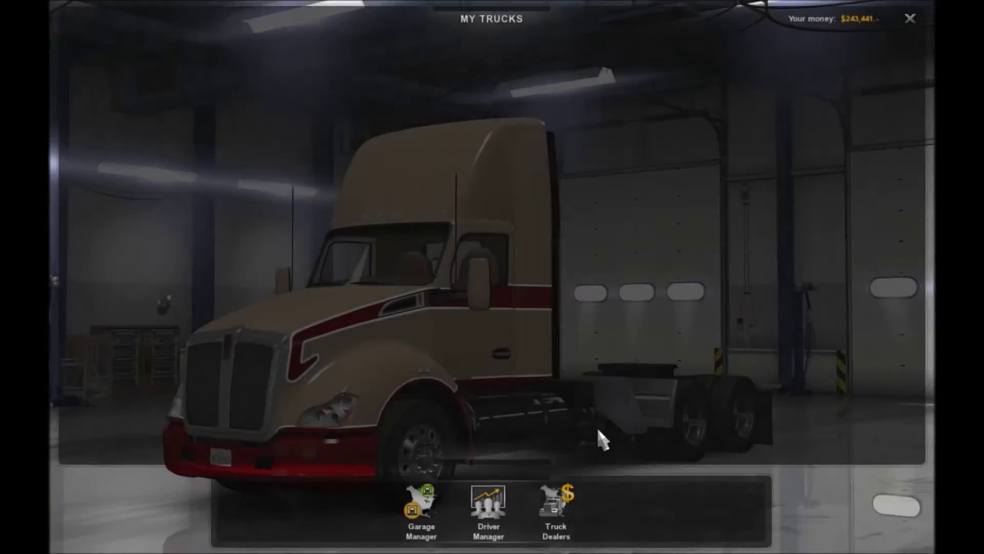
pyautogui.press('Escape')
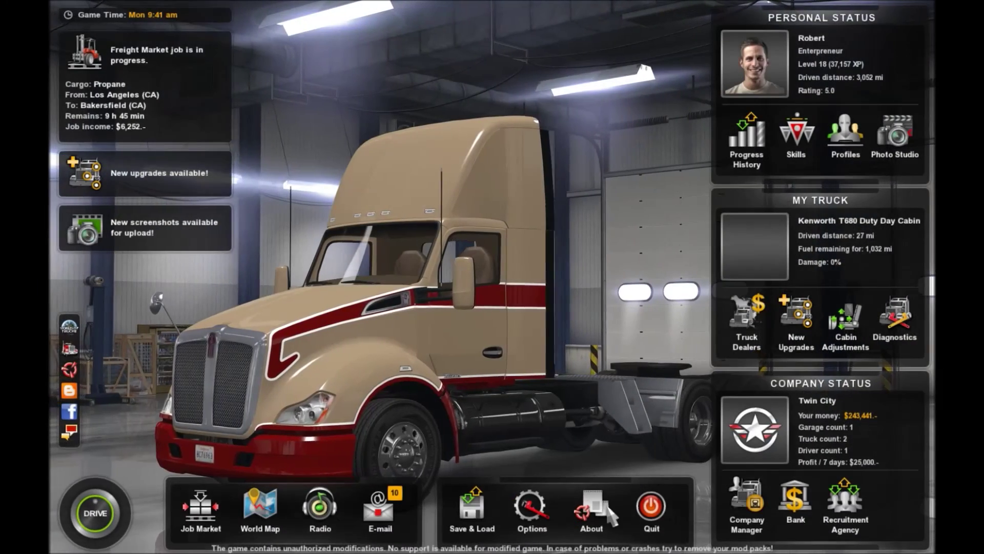